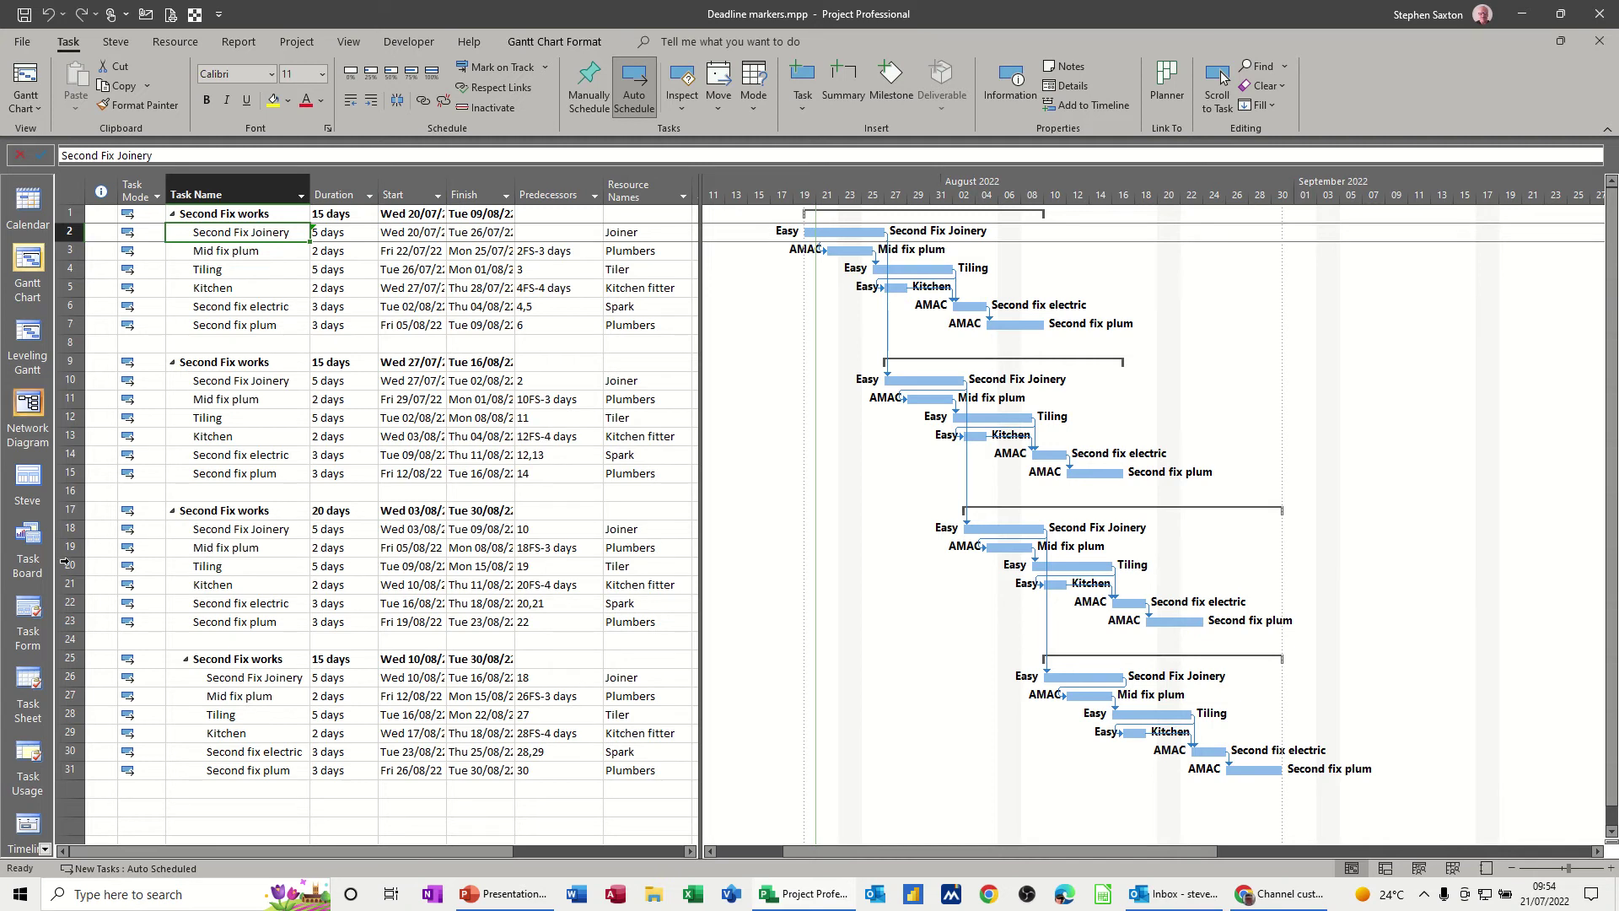
Widen the task table so the empty Add New Column slot shows beside the Gantt chart
scroll(387, 433, down, 5)
scroll(387, 434, up, 5)
drag(698, 431, 826, 432)
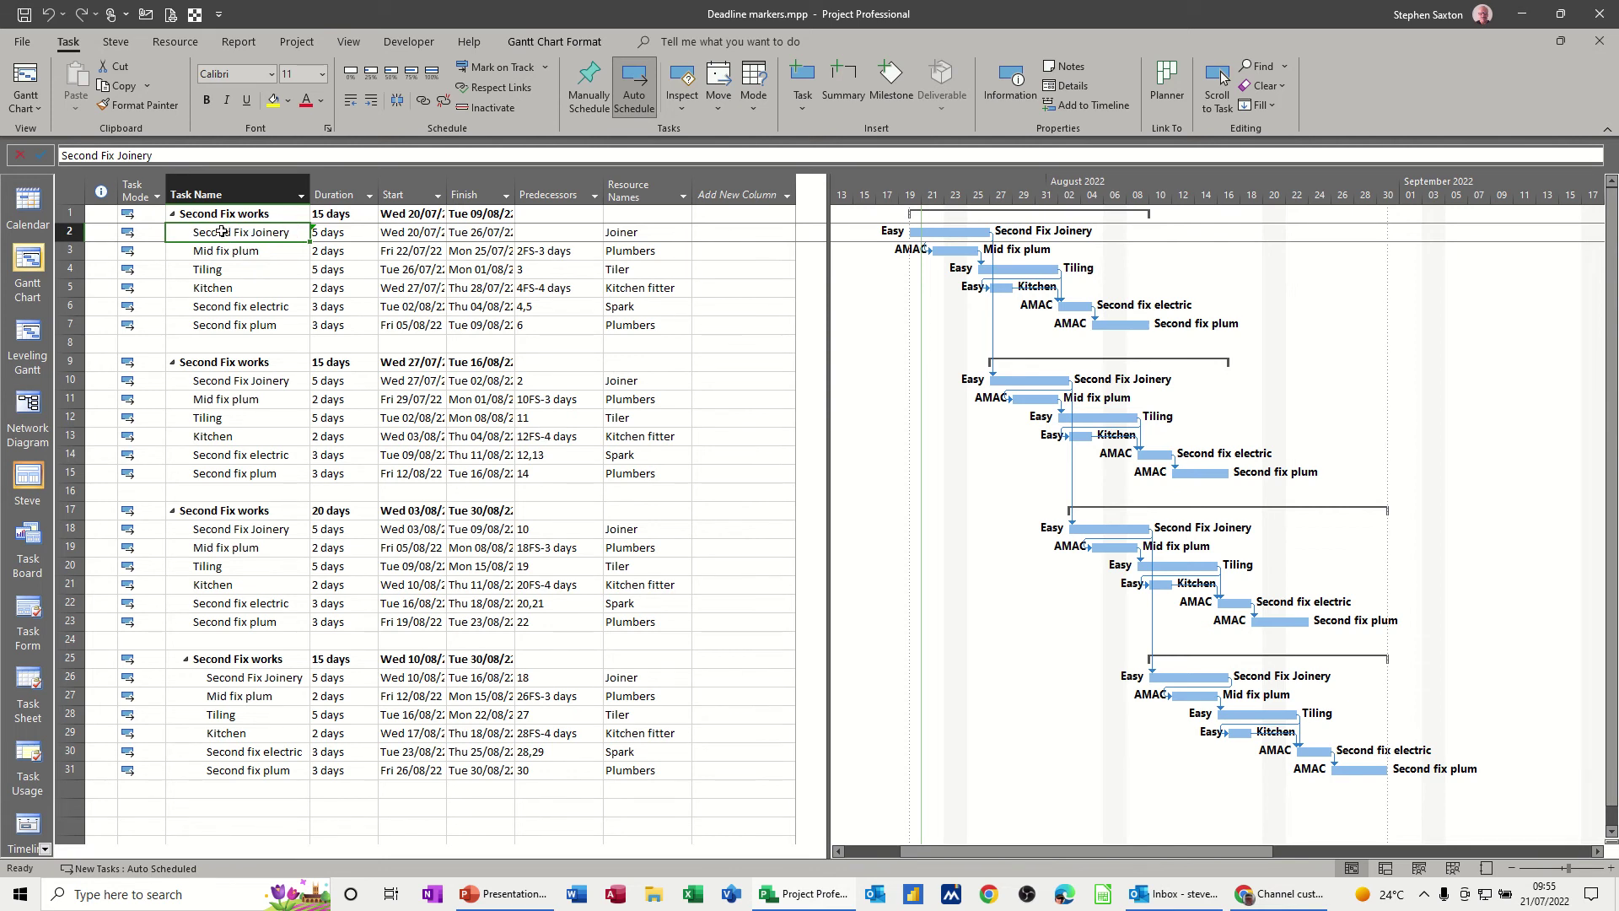
Set Second Fix Joinery's deadline to Thu 28/07/2022 in its advanced task information
double_click(221, 232)
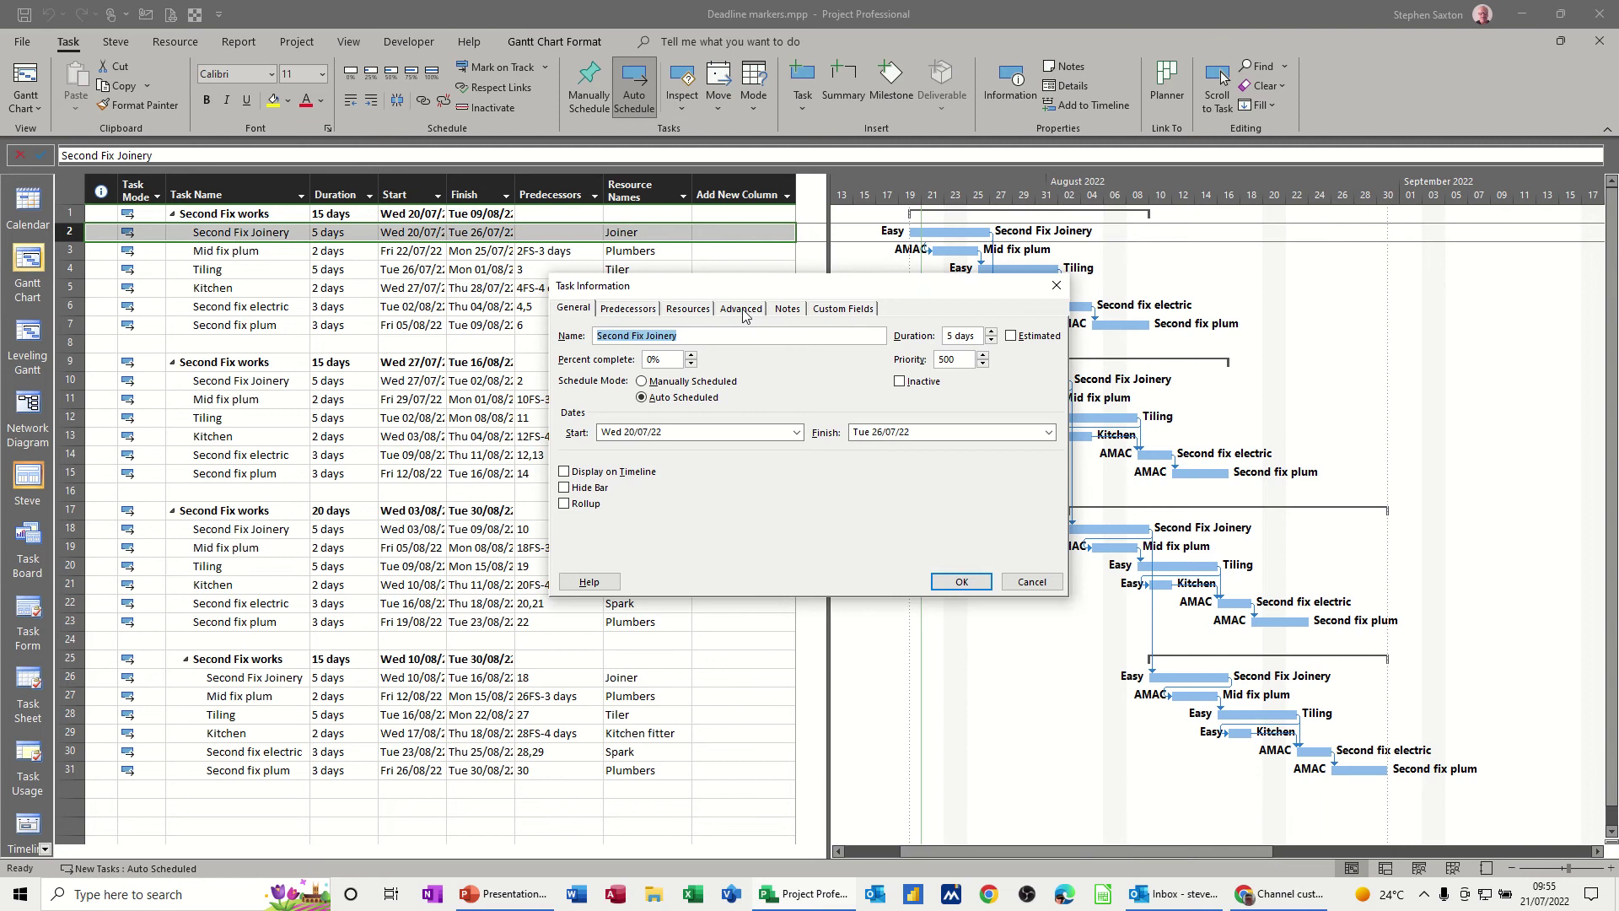
click(742, 310)
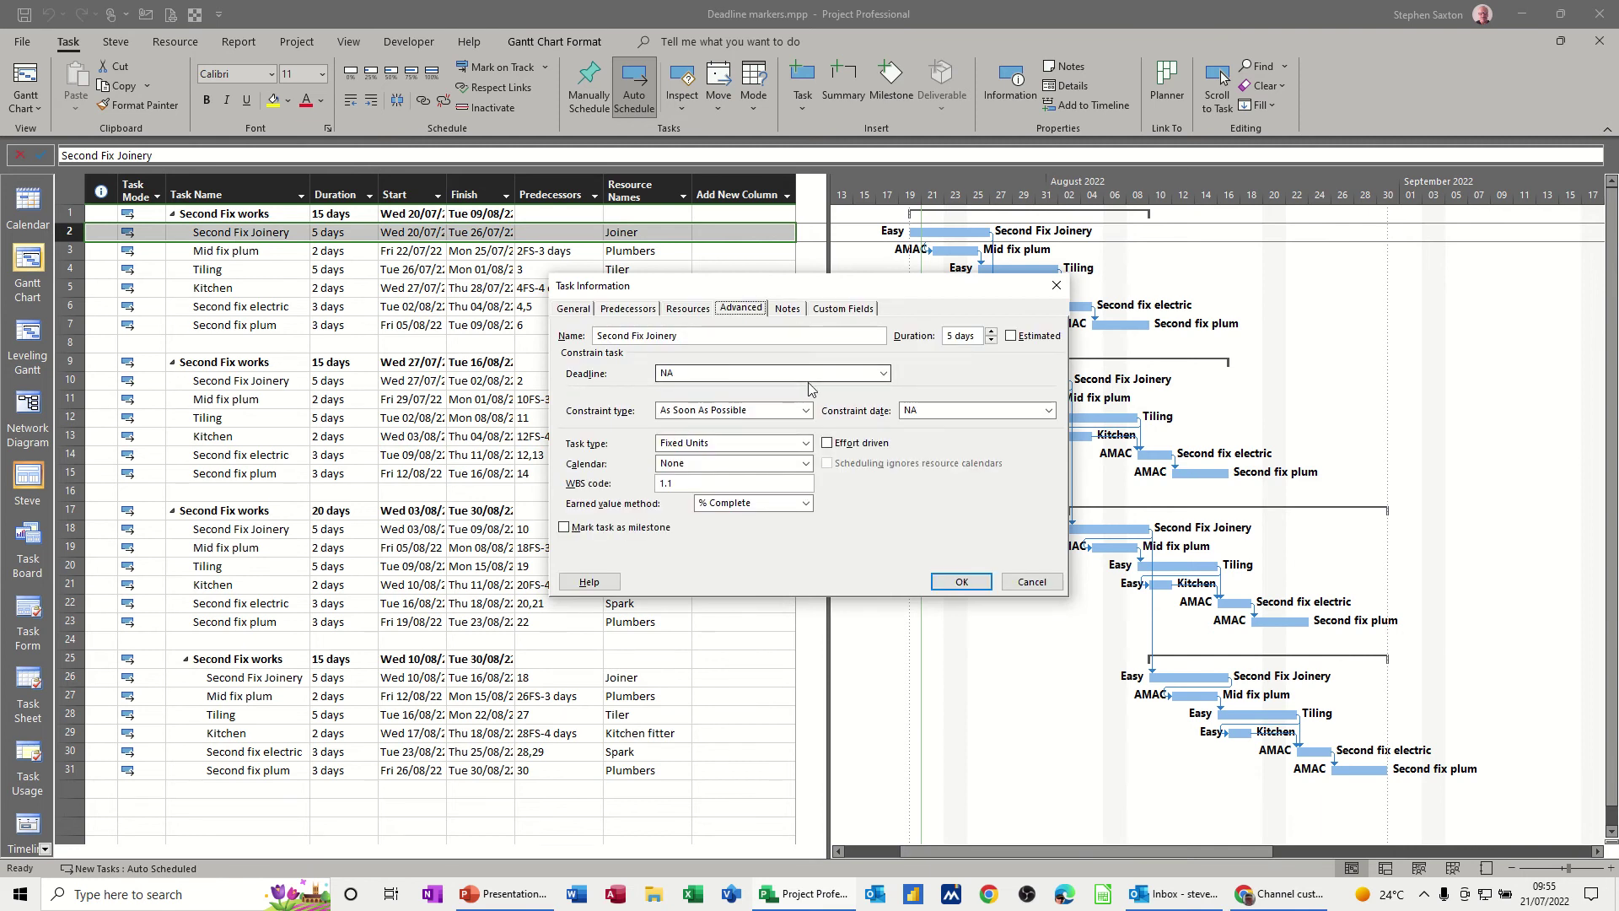
click(883, 373)
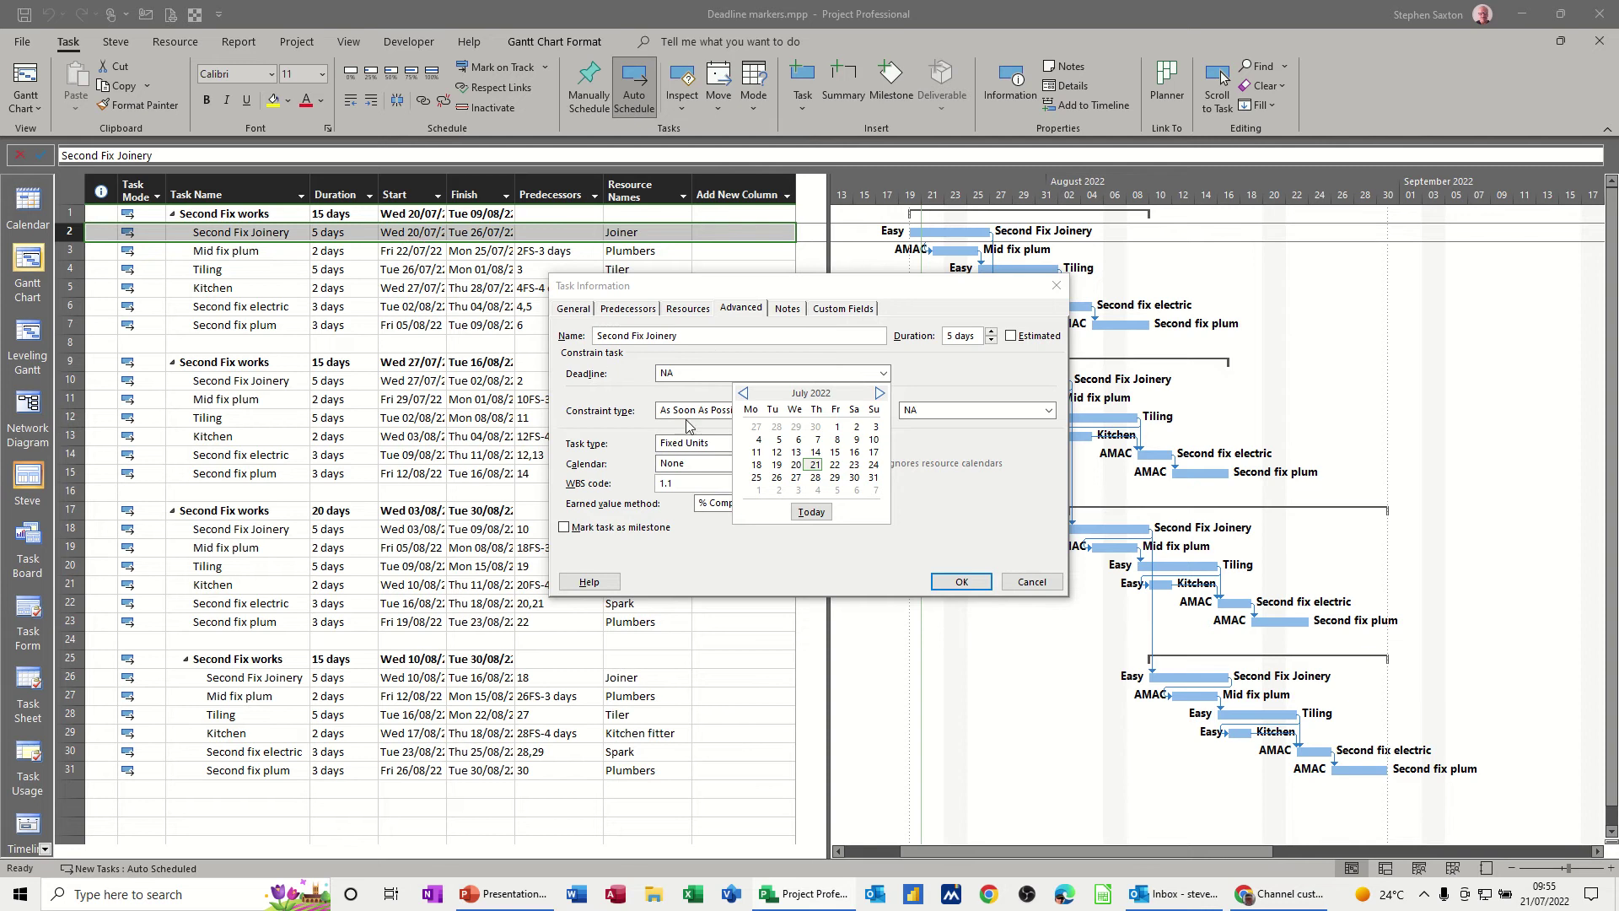
click(815, 478)
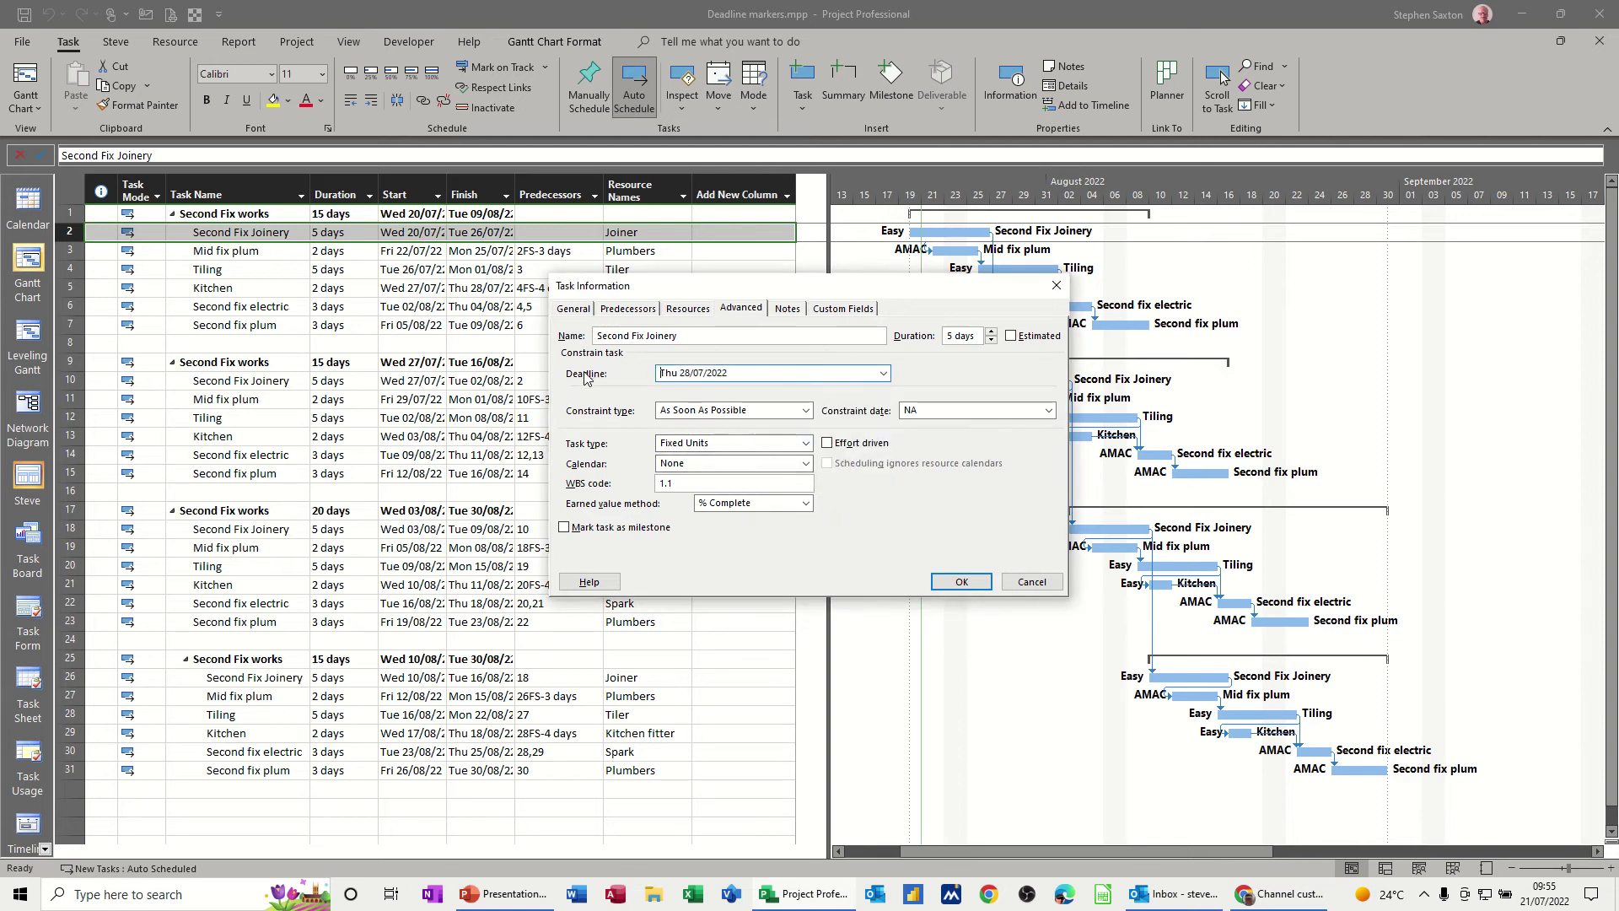
Confirm the deadline, then drag its Gantt marker later and back to Fri 15/07/22
click(962, 581)
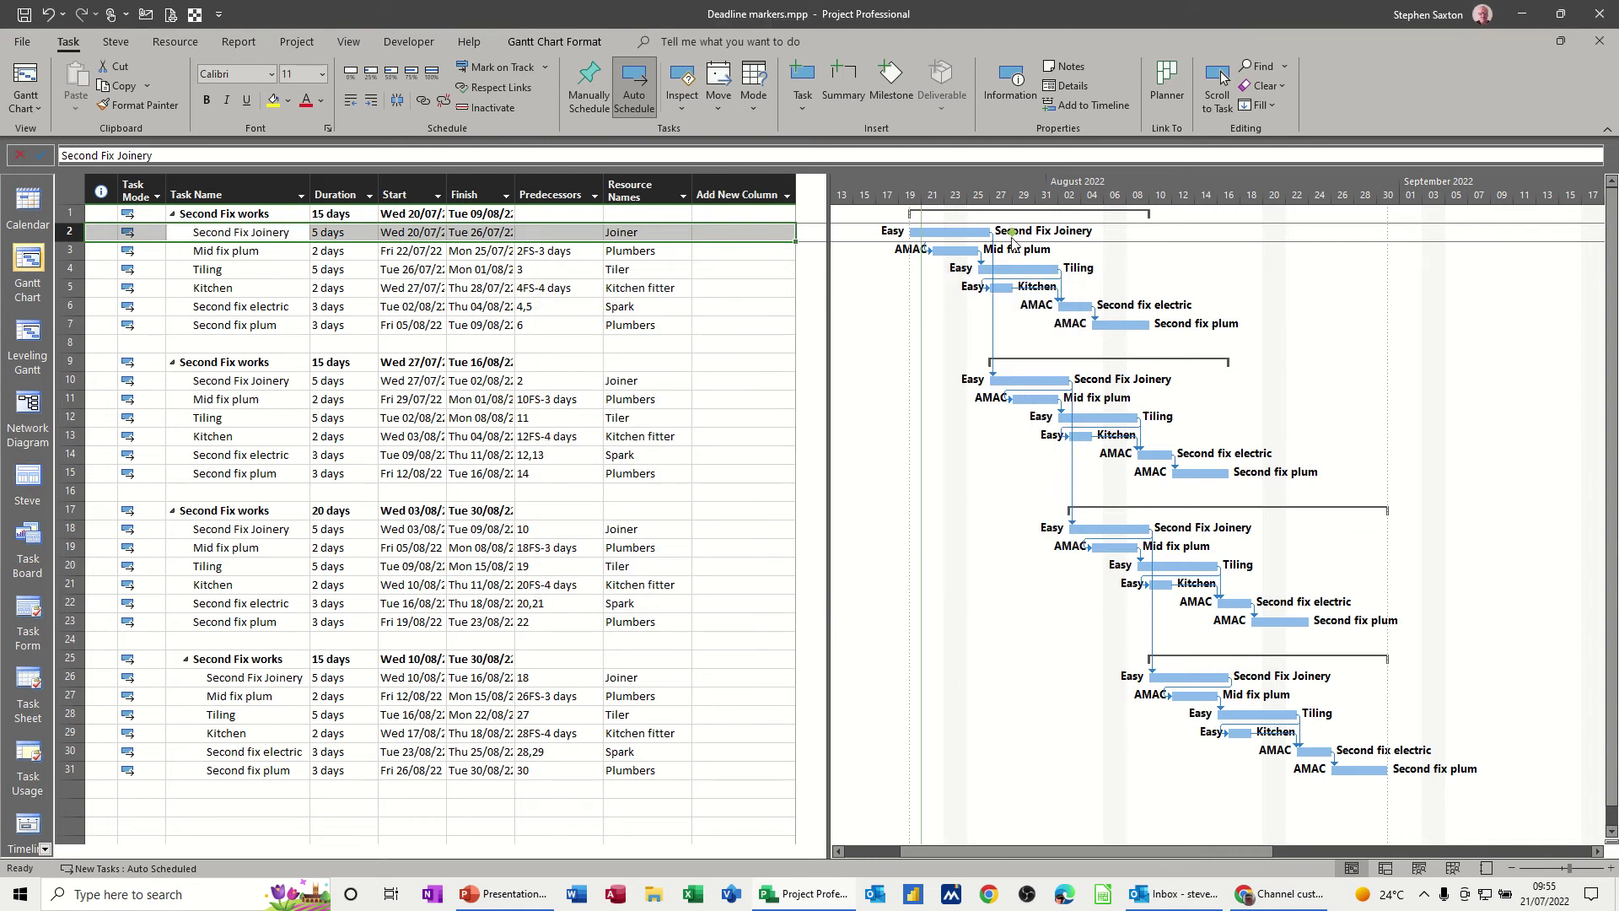
mouse_move(1013, 234)
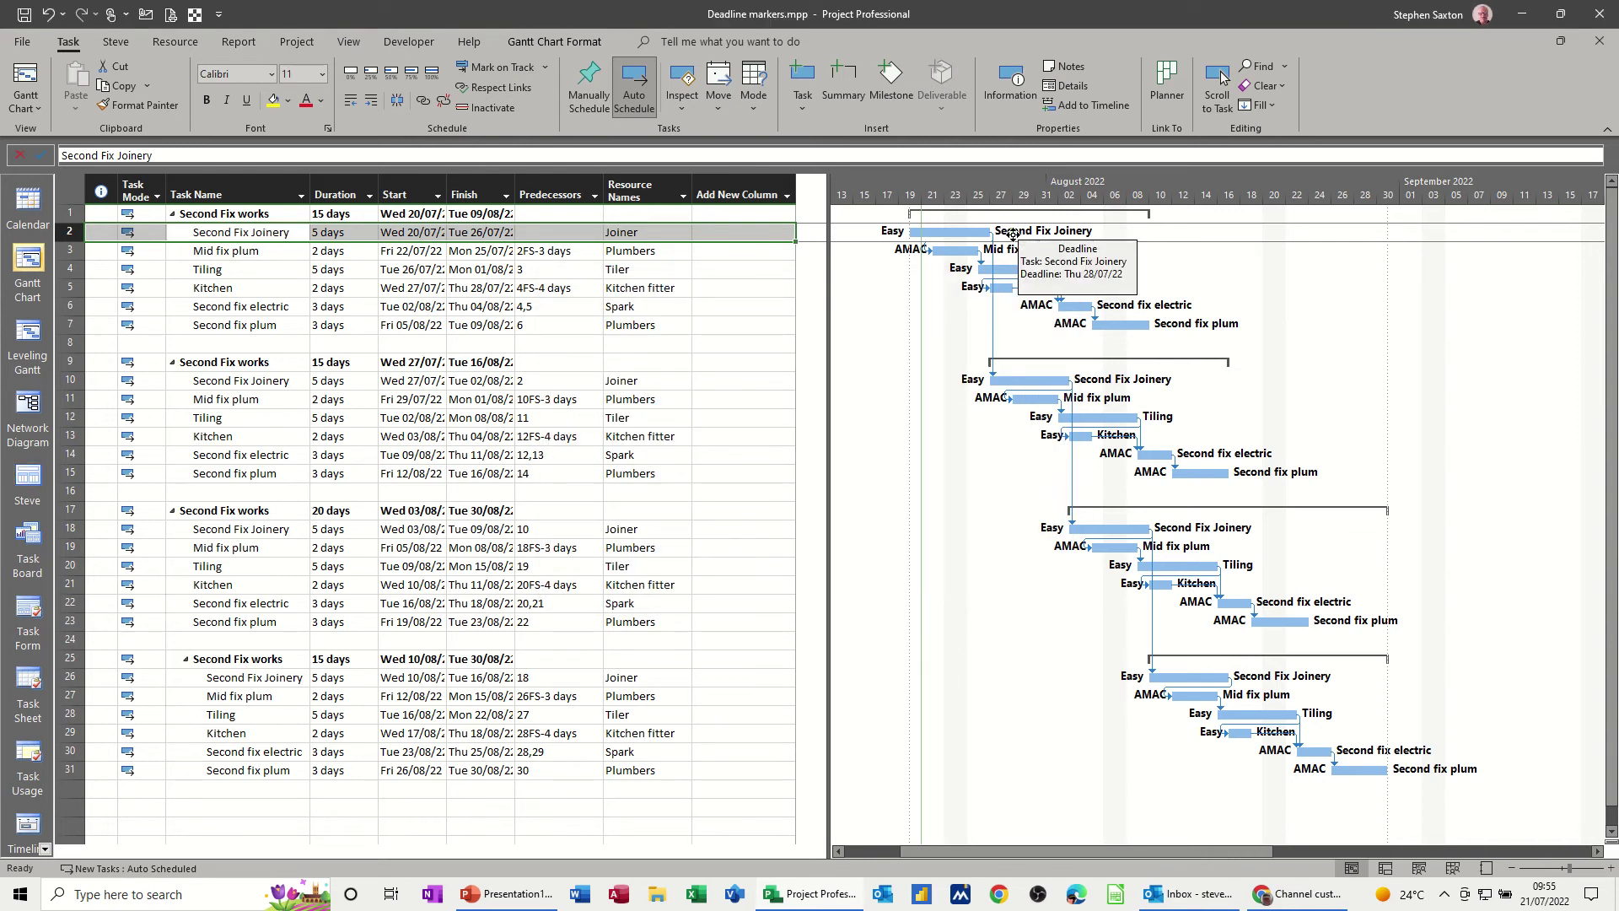
drag(1012, 234, 1150, 235)
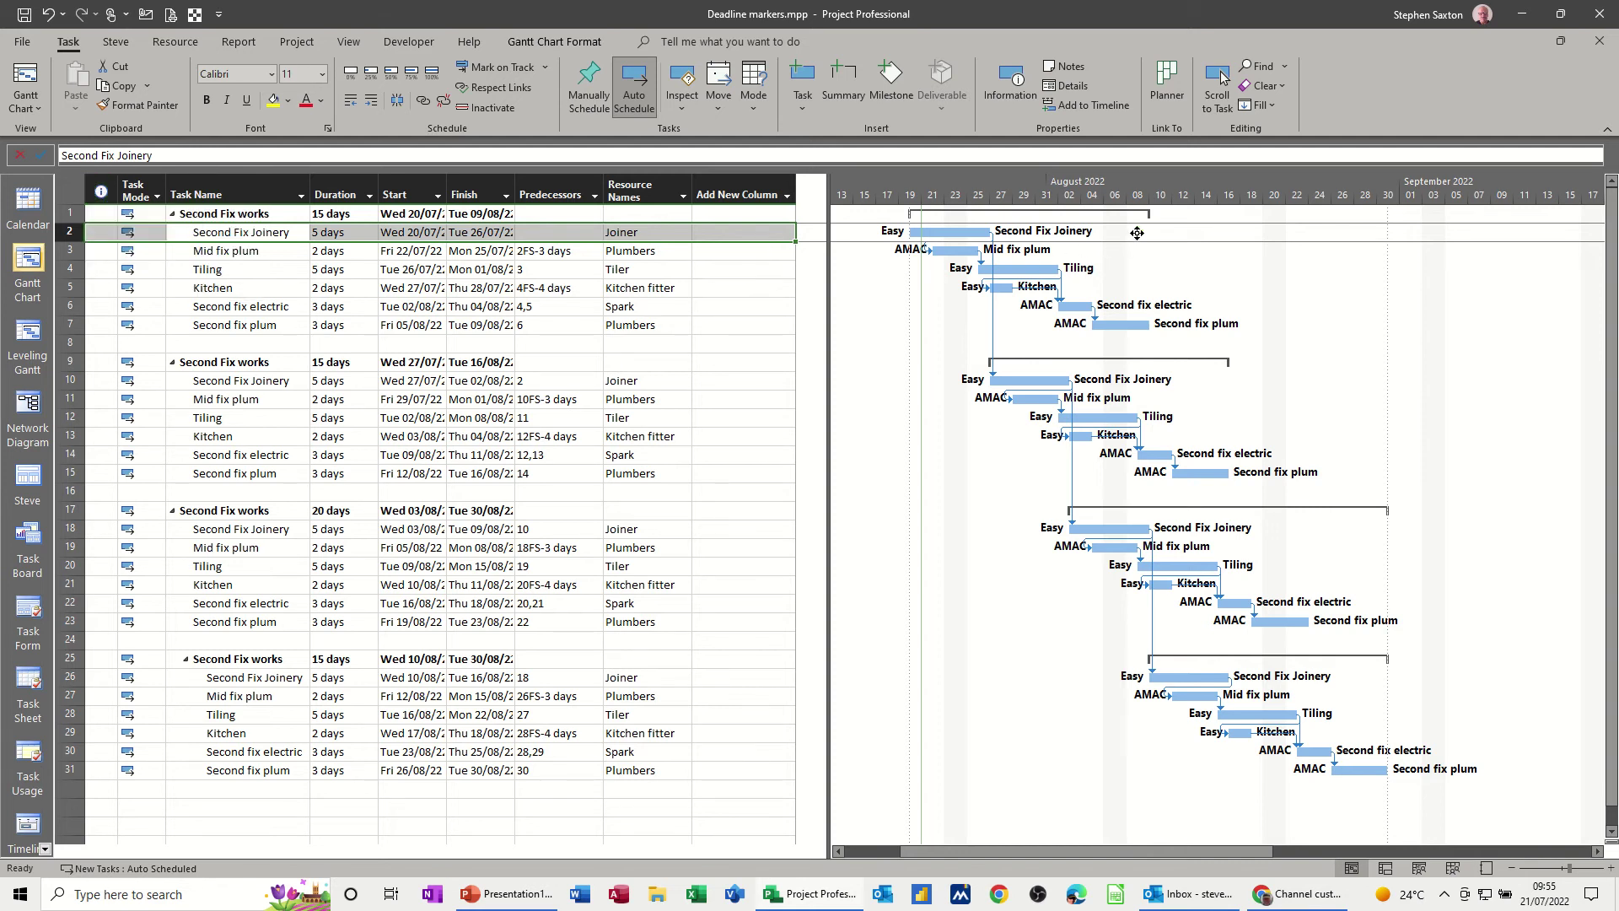
drag(1137, 233, 862, 234)
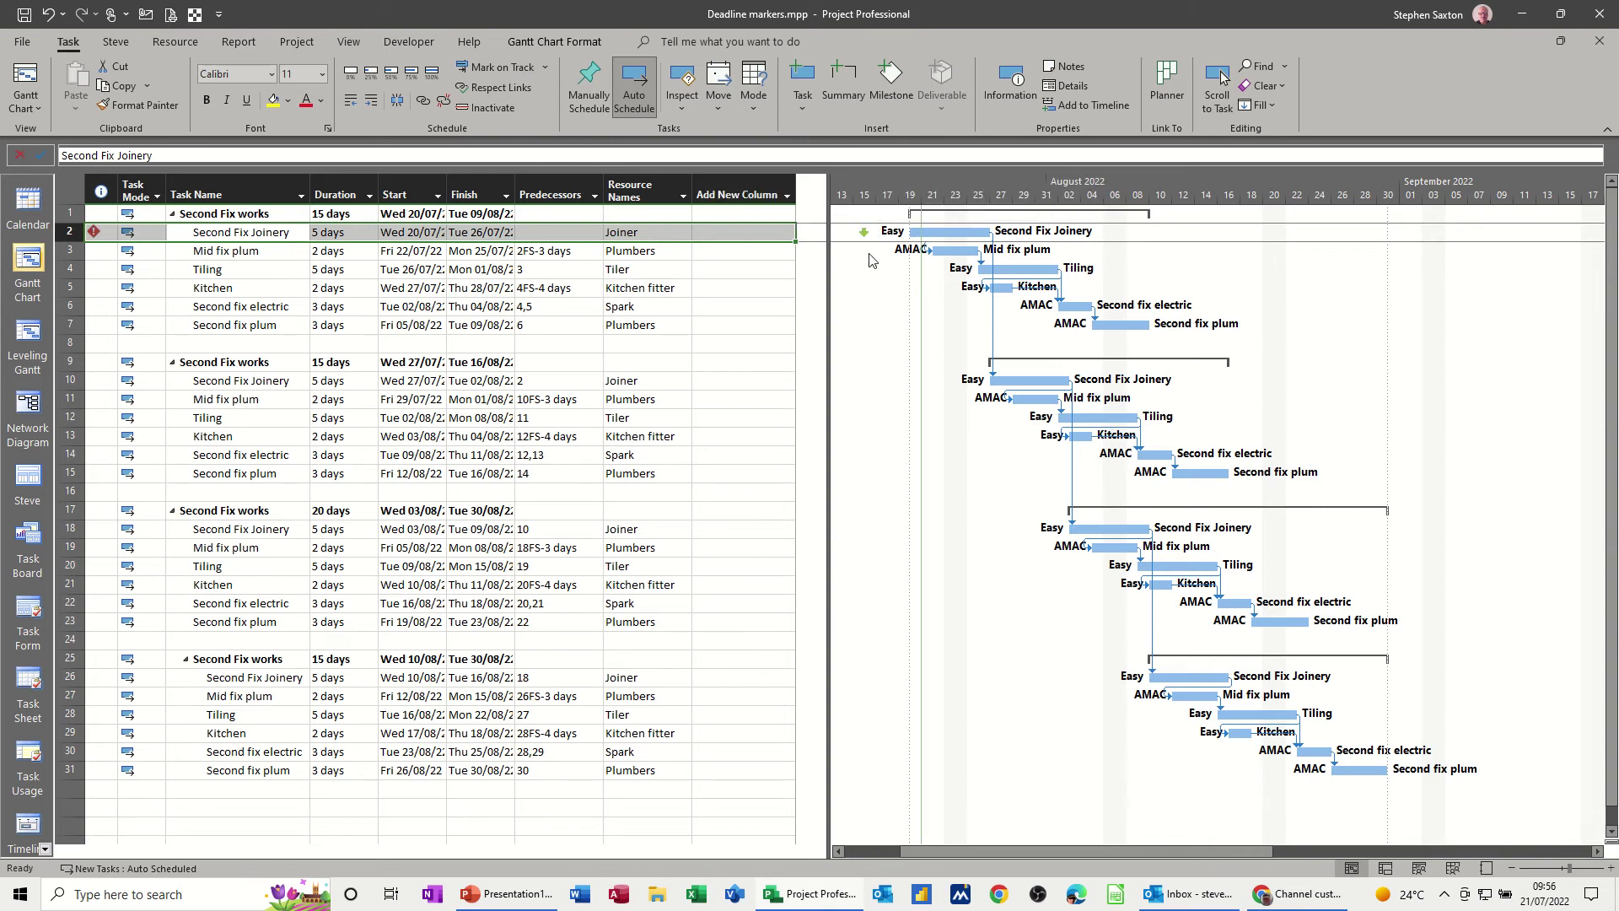
click(97, 234)
mouse_move(100, 236)
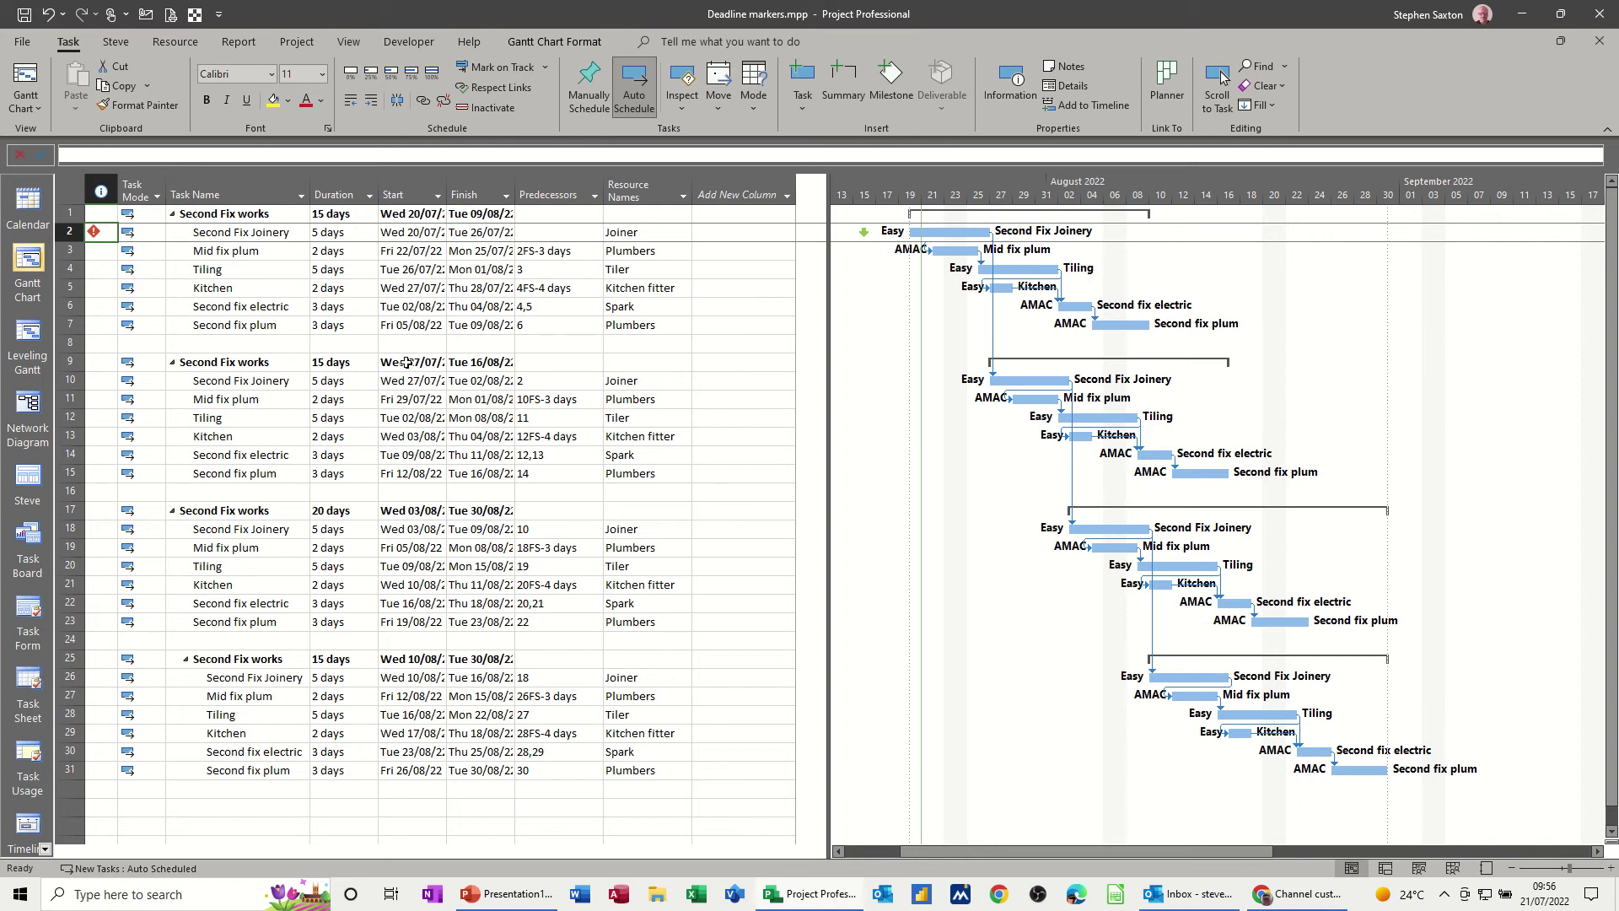
scroll(405, 354, down, 10)
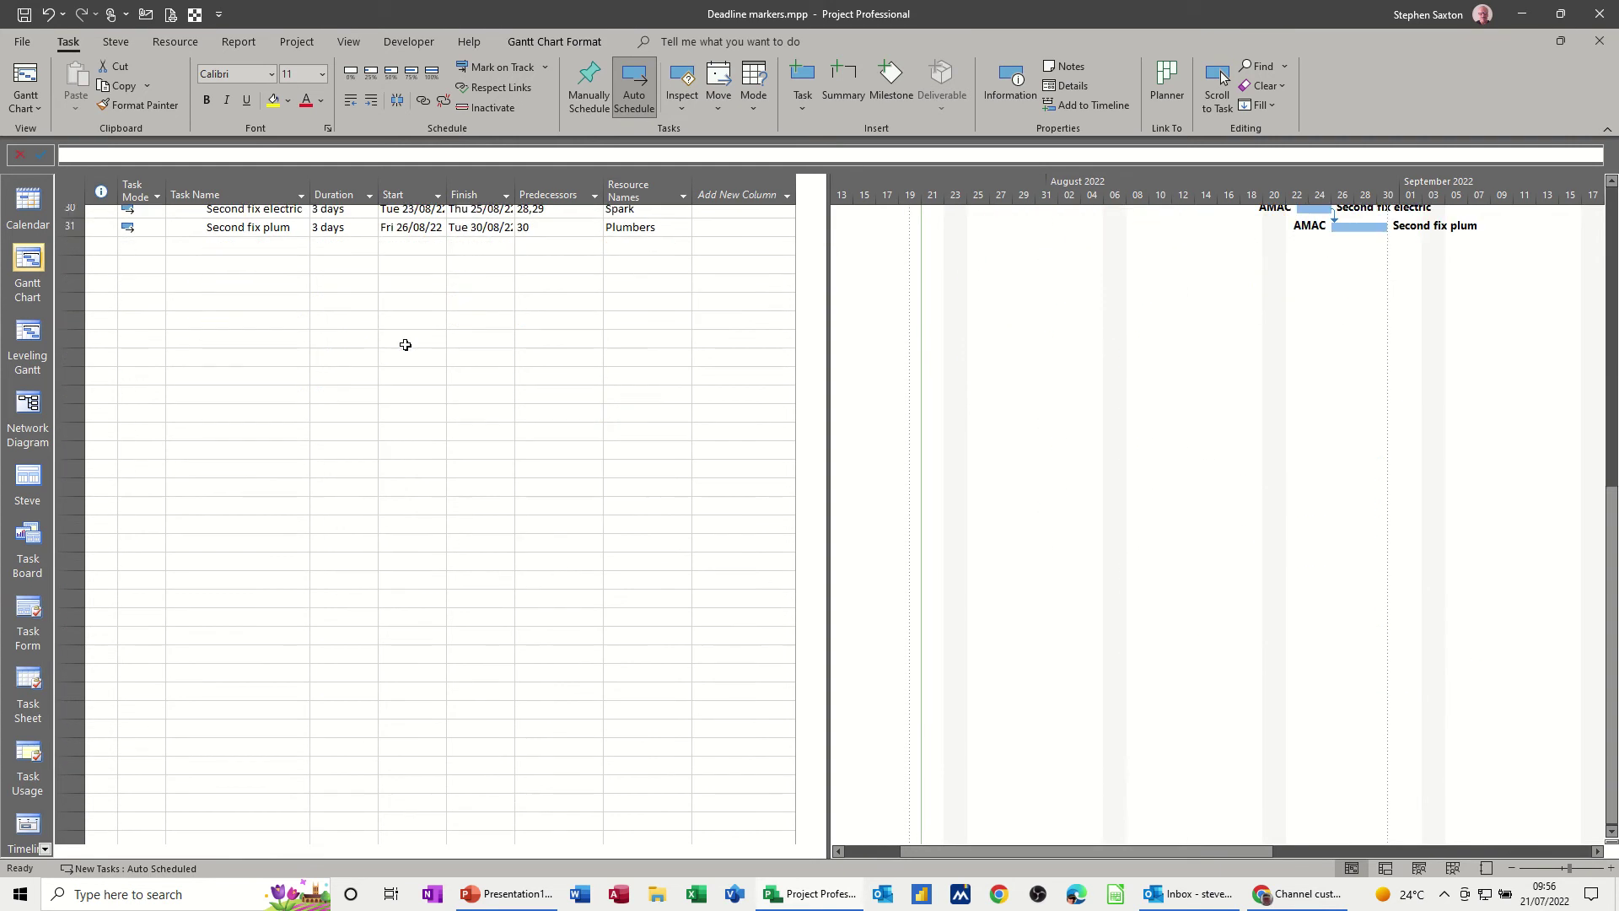
scroll(406, 345, down, 5)
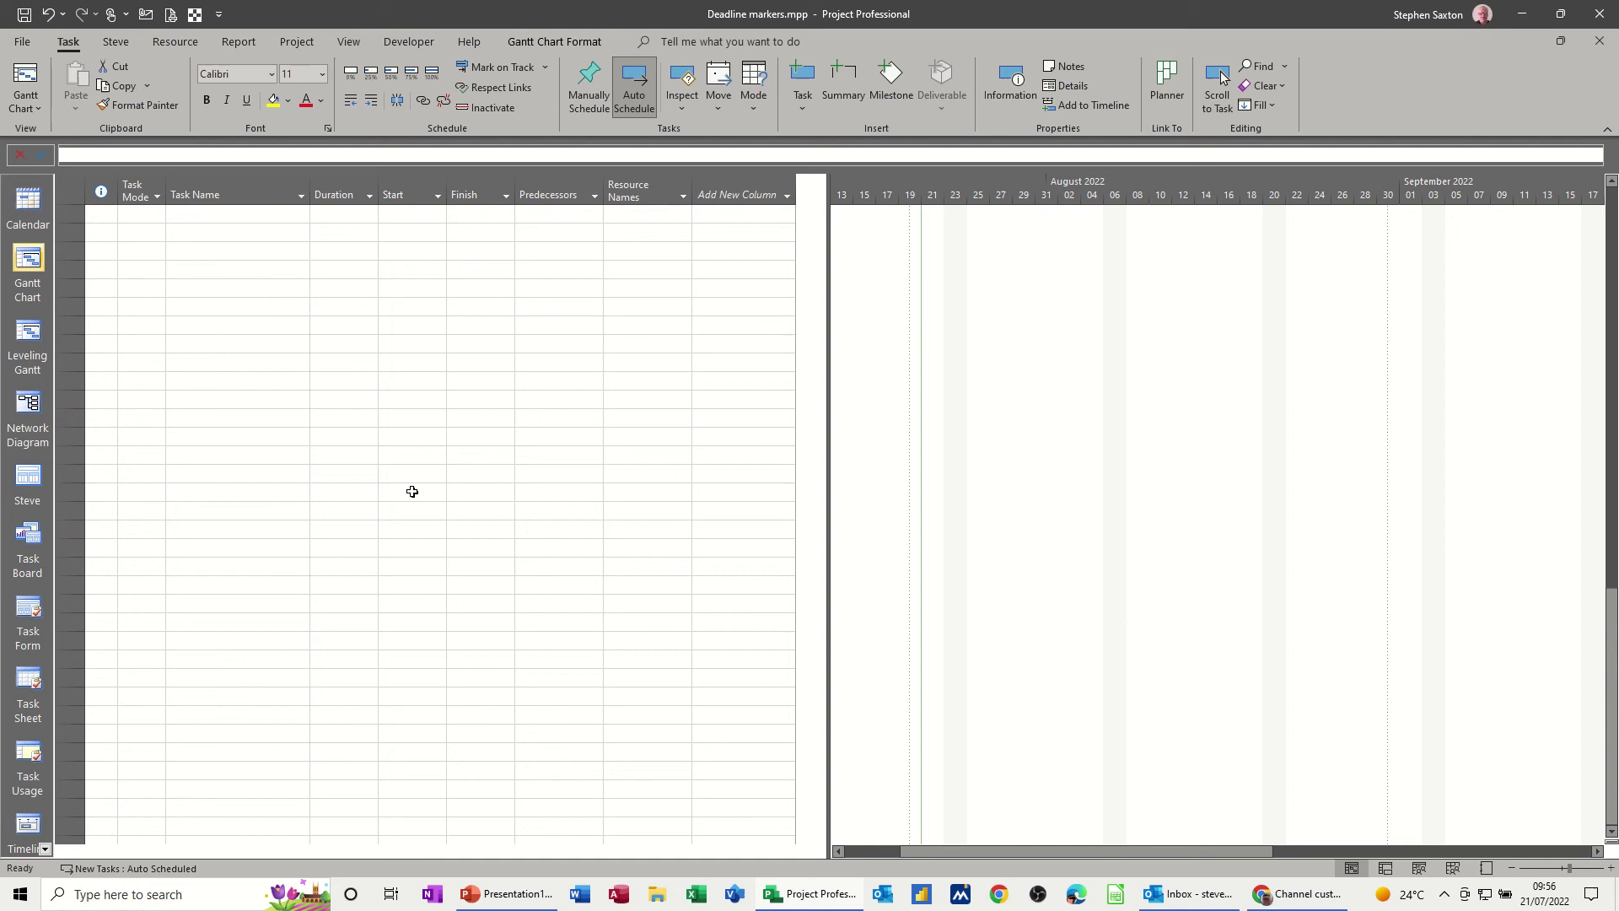
scroll(411, 491, up, 10)
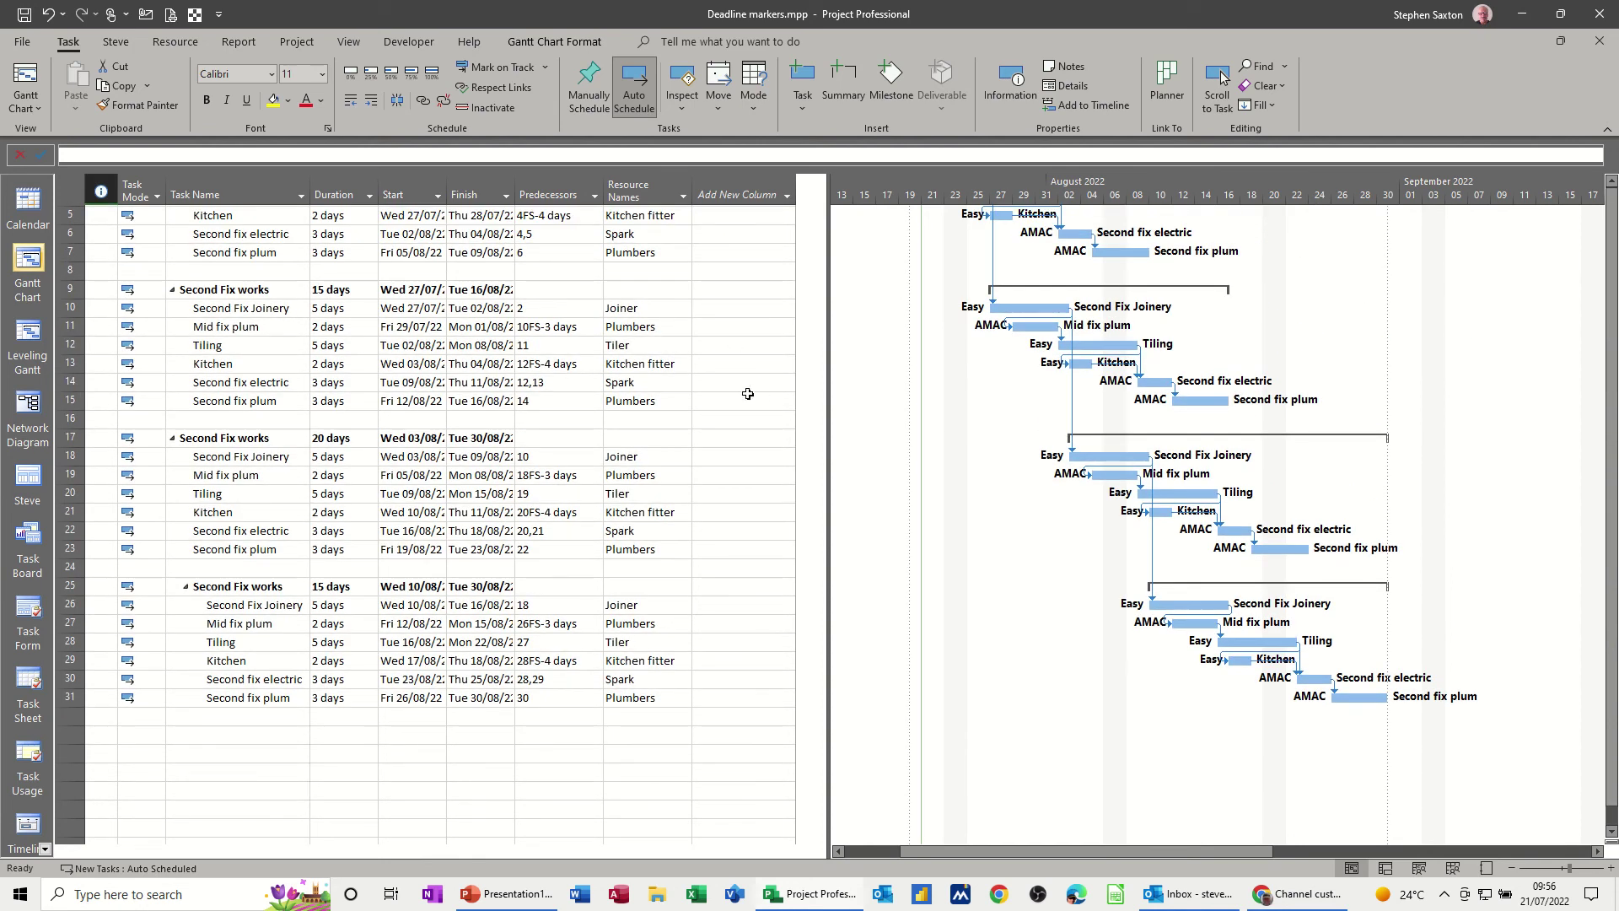
click(389, 253)
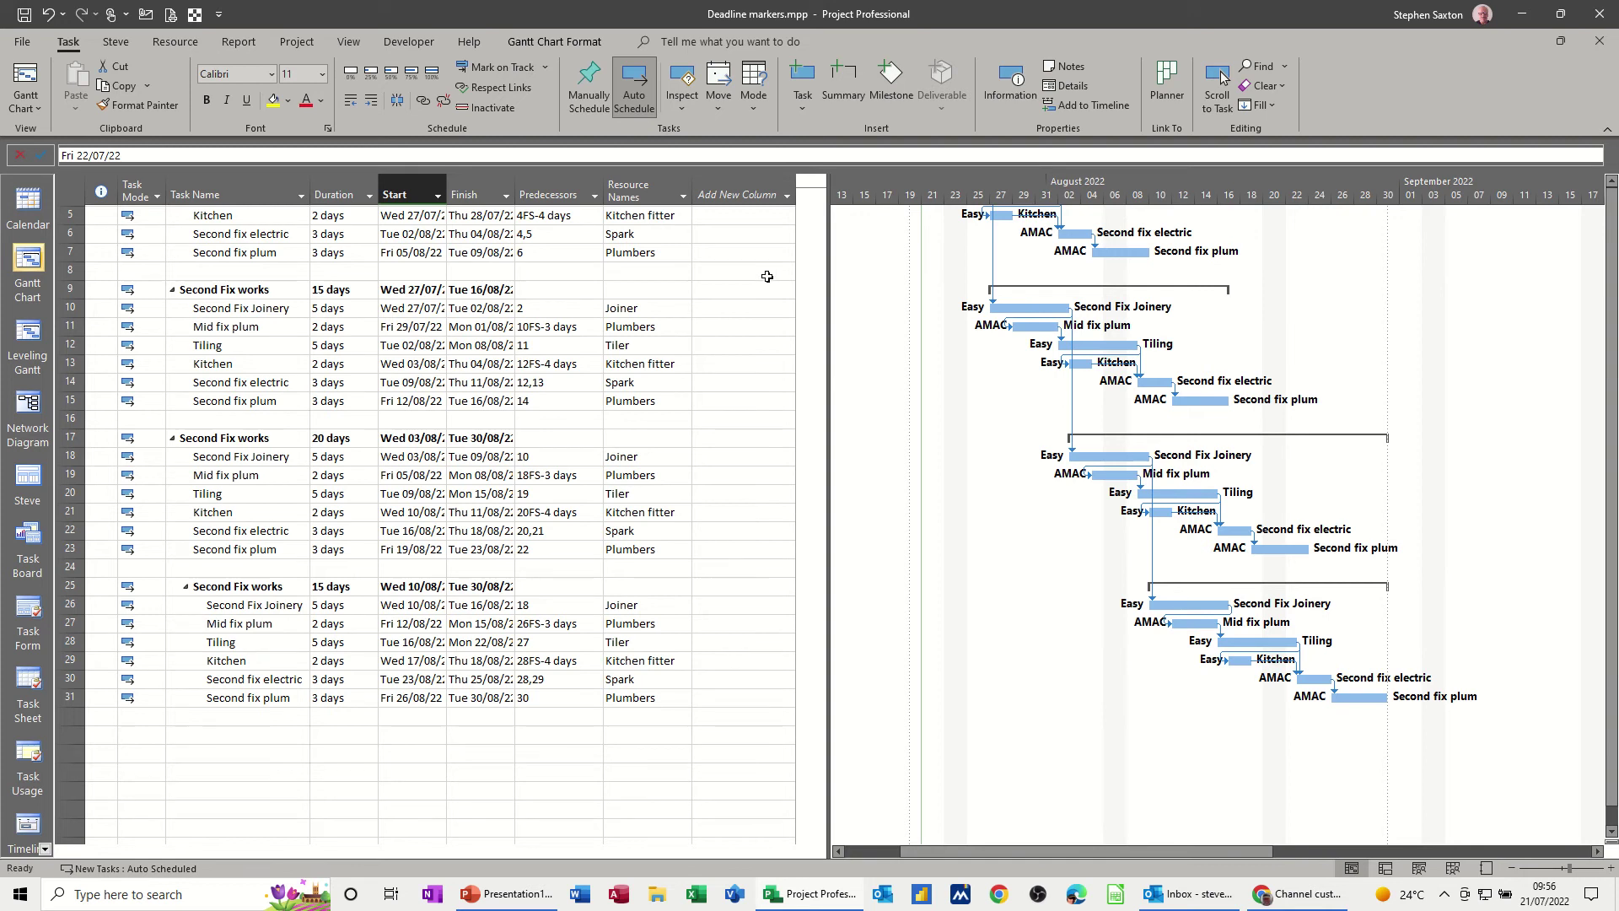
scroll(323, 317, up, 2)
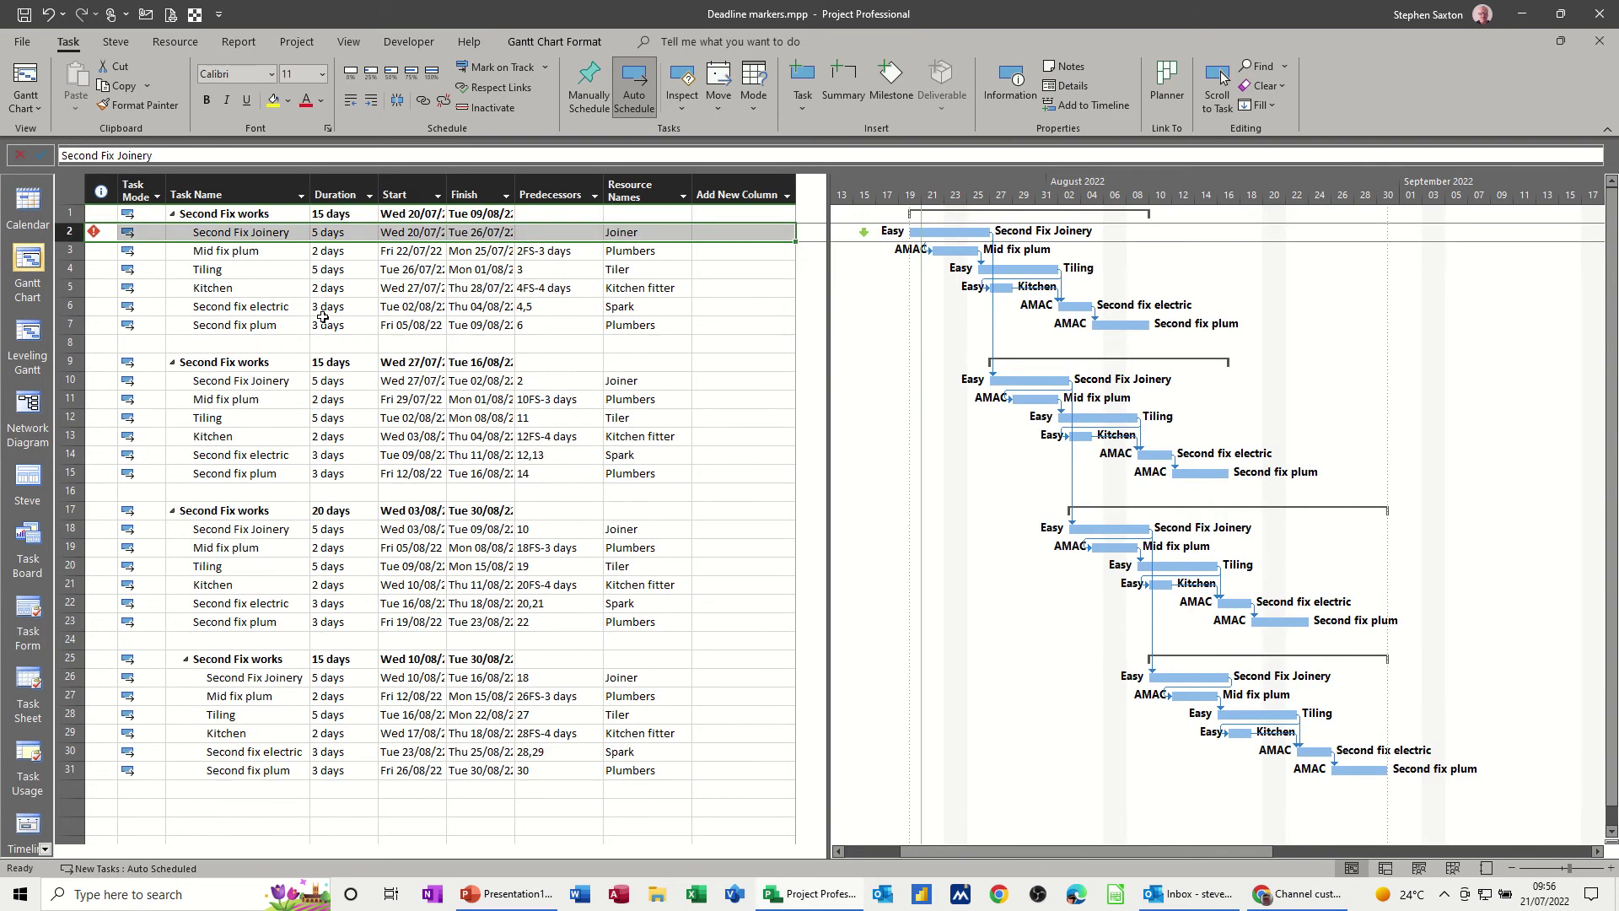
Add a Deadline column to the task table
click(729, 192)
text(date1)
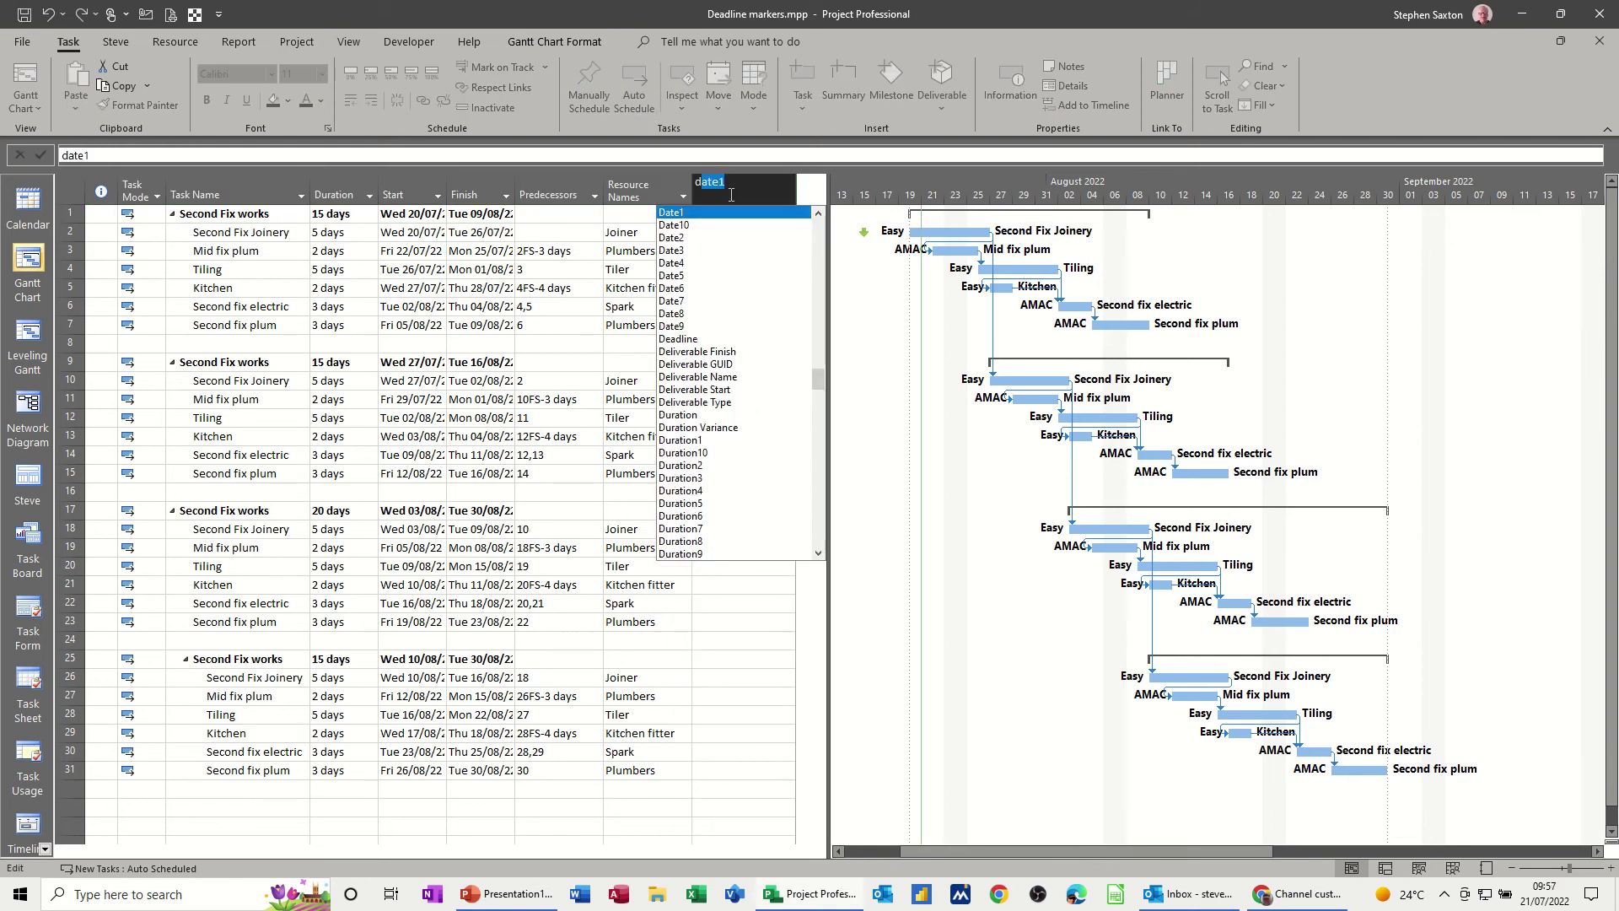
click(684, 339)
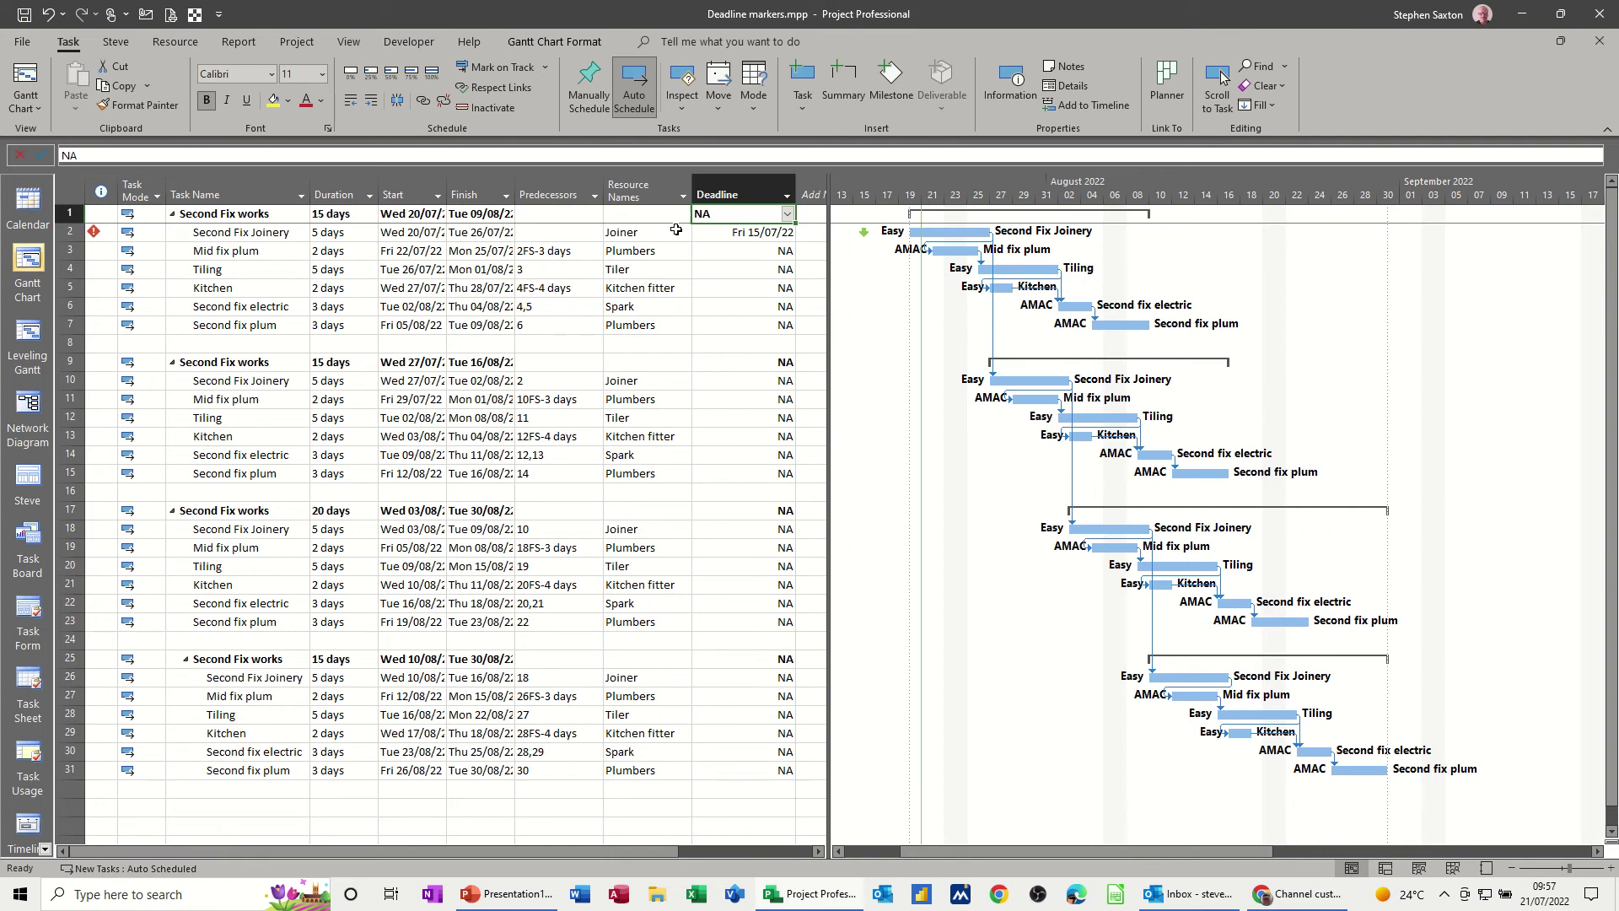
Set Second Fix Joinery's Deadline cell to Thu 28/07/22 and widen the table
click(734, 234)
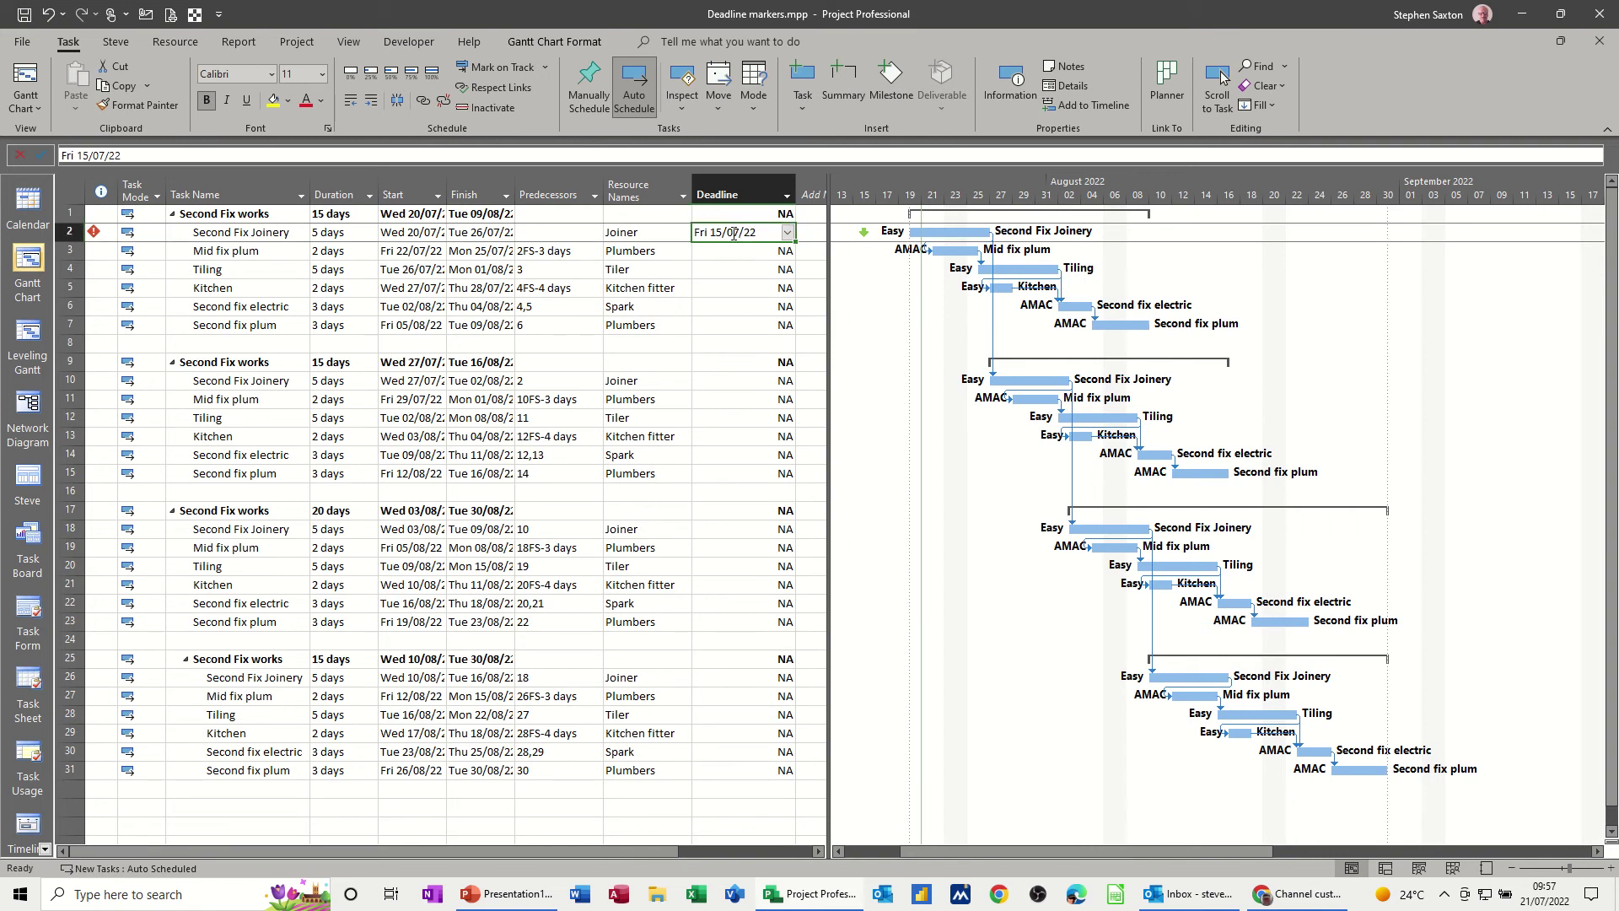
click(787, 233)
click(719, 336)
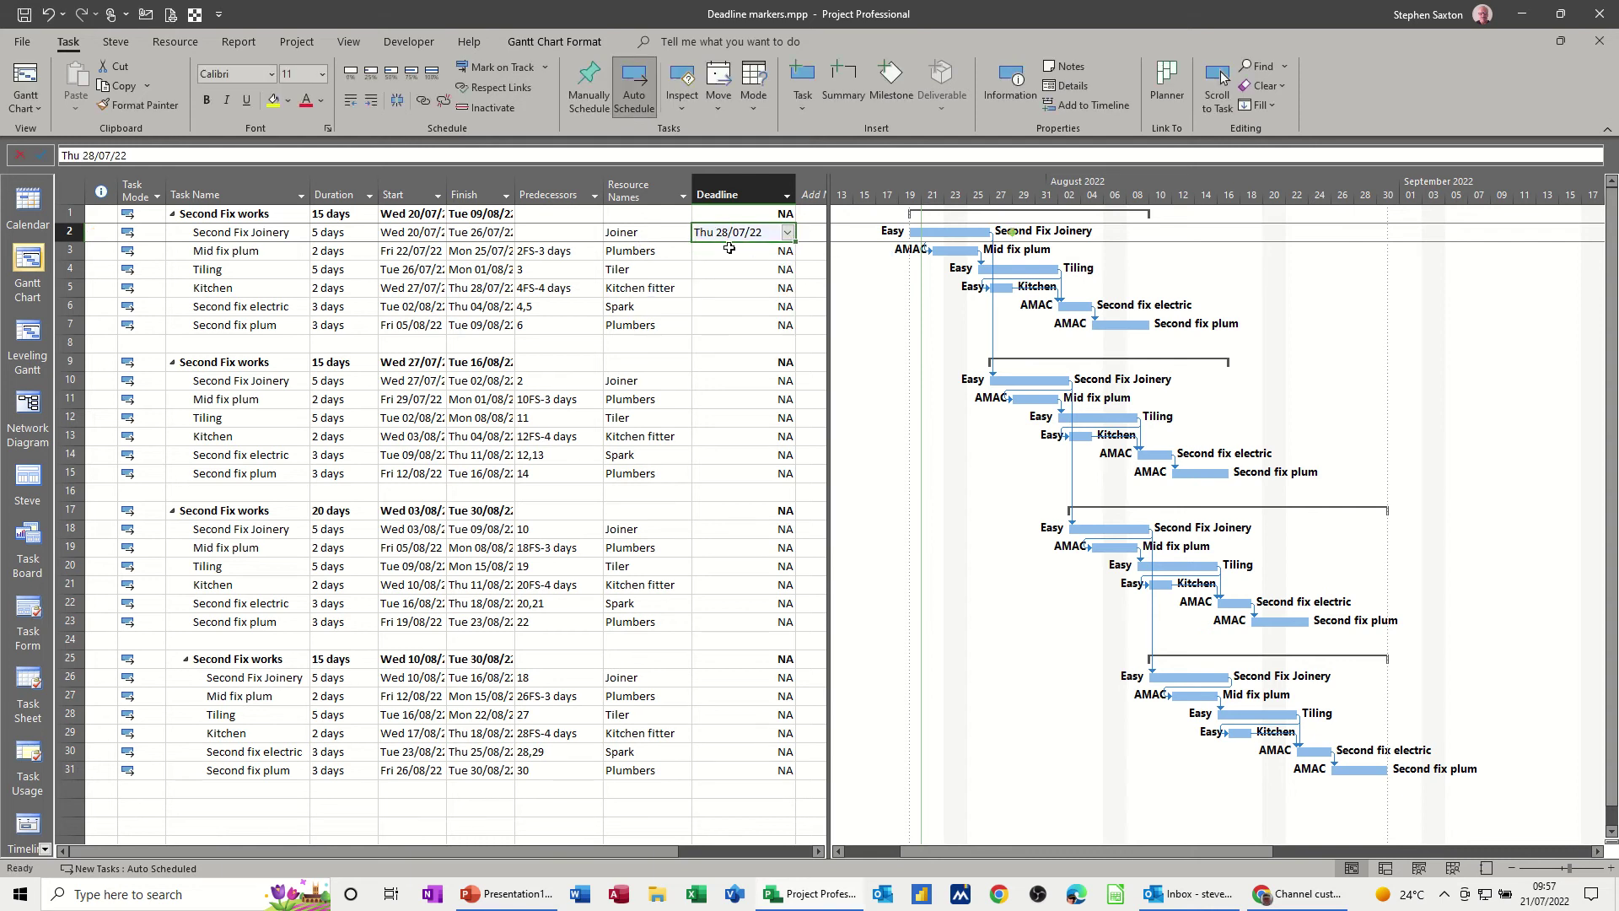
drag(827, 287, 908, 288)
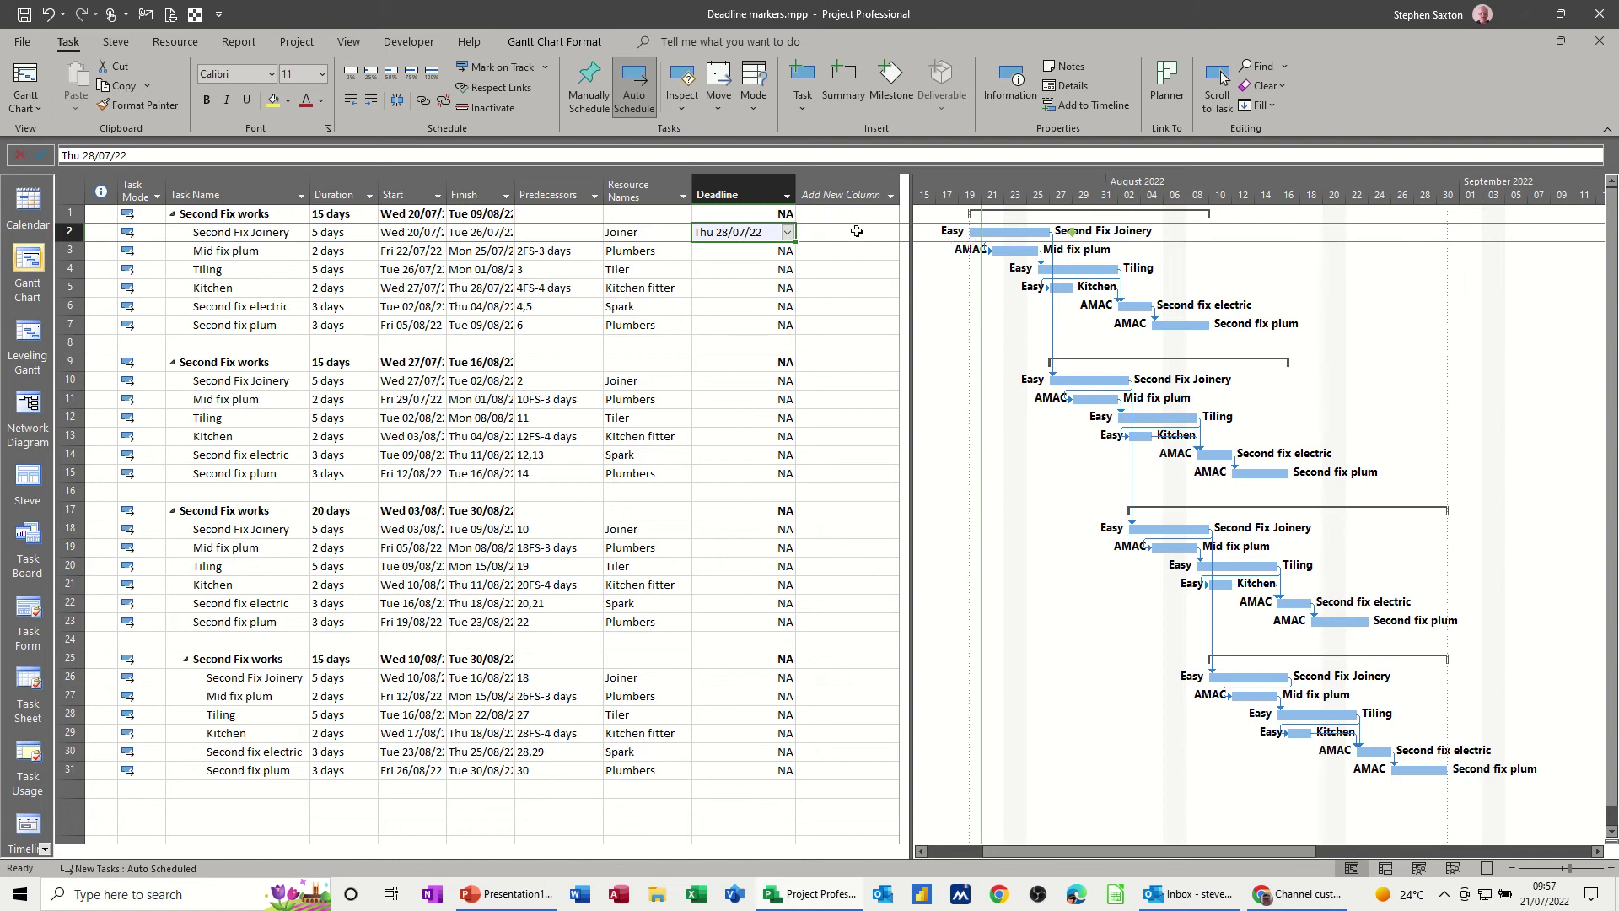
Rename custom field Text1 to 'Deadline Status', getting past a name-already-in-use warning
right_click(814, 184)
click(836, 447)
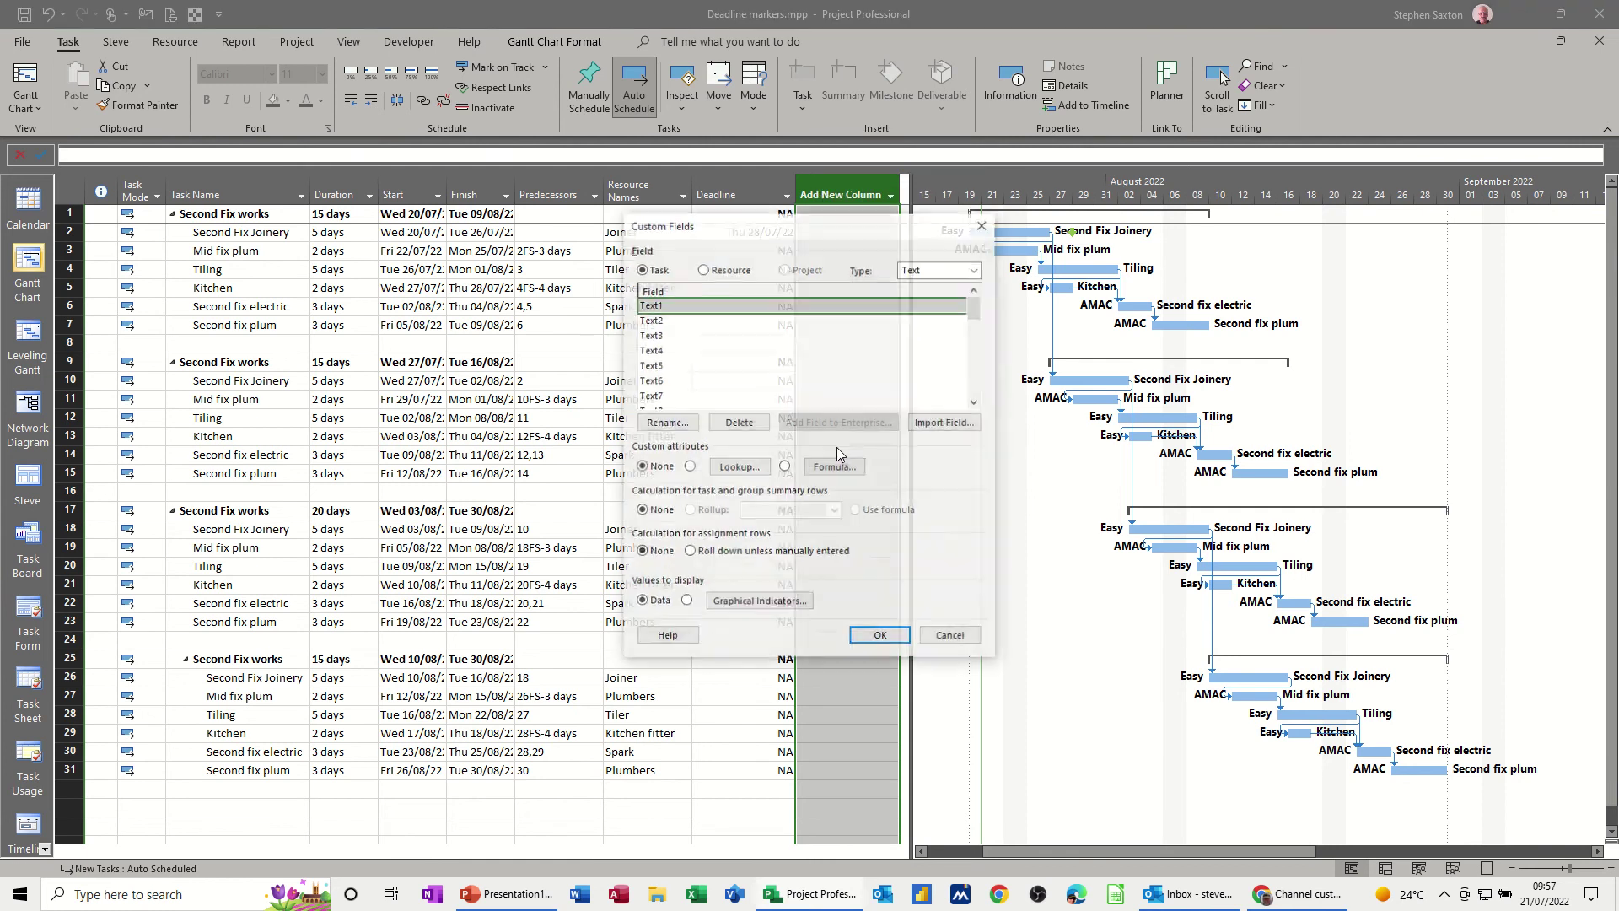
click(668, 423)
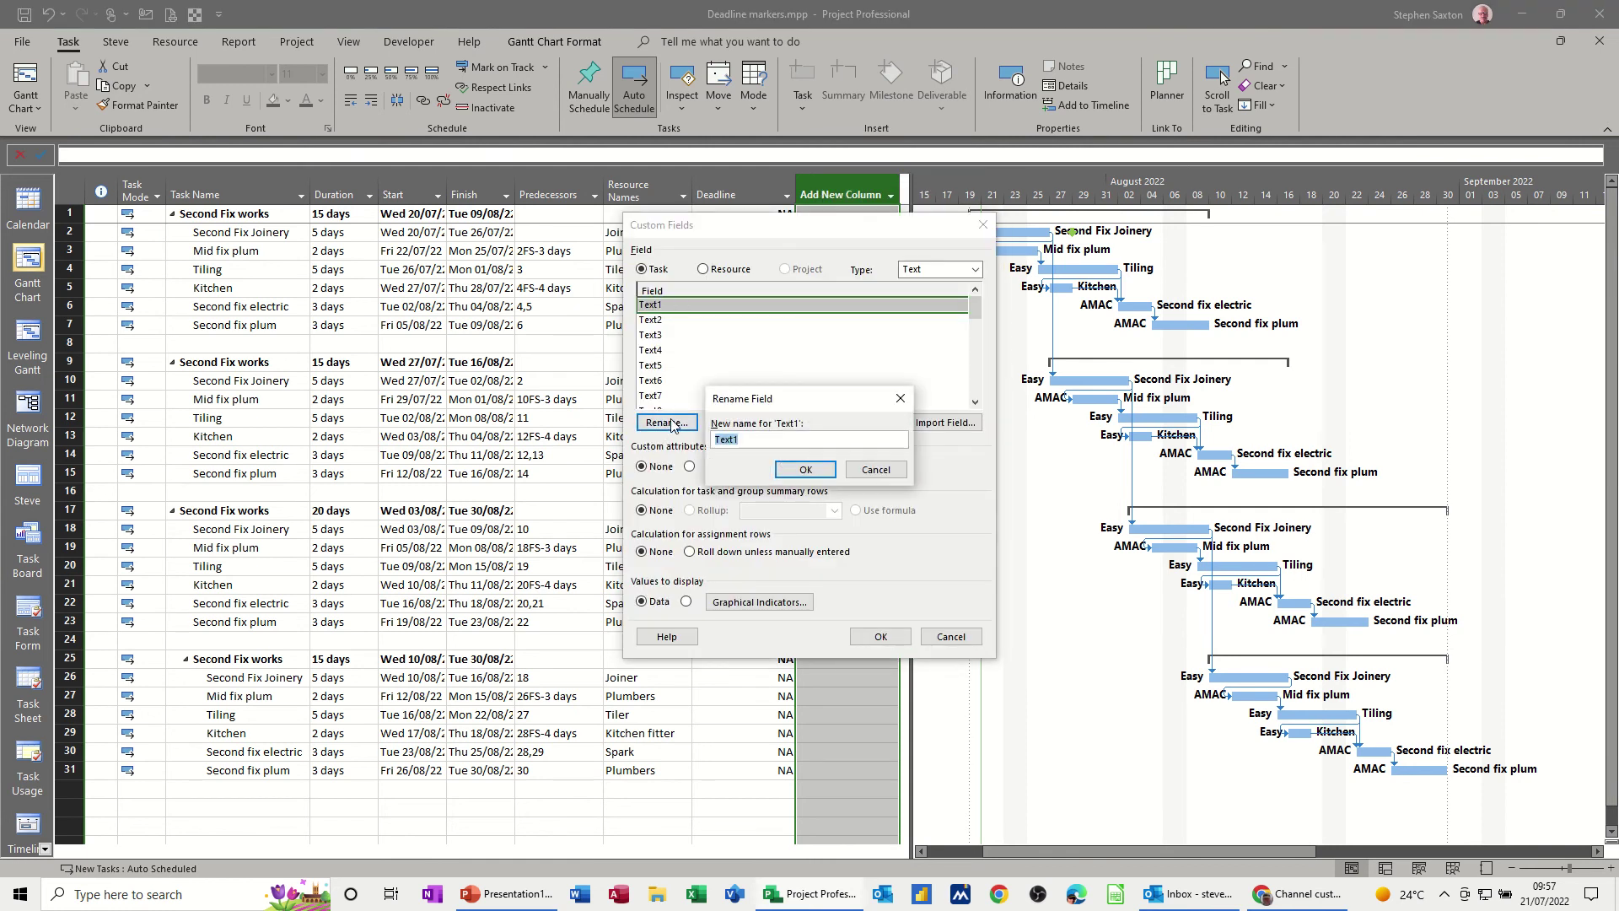
text(Status)
click(801, 470)
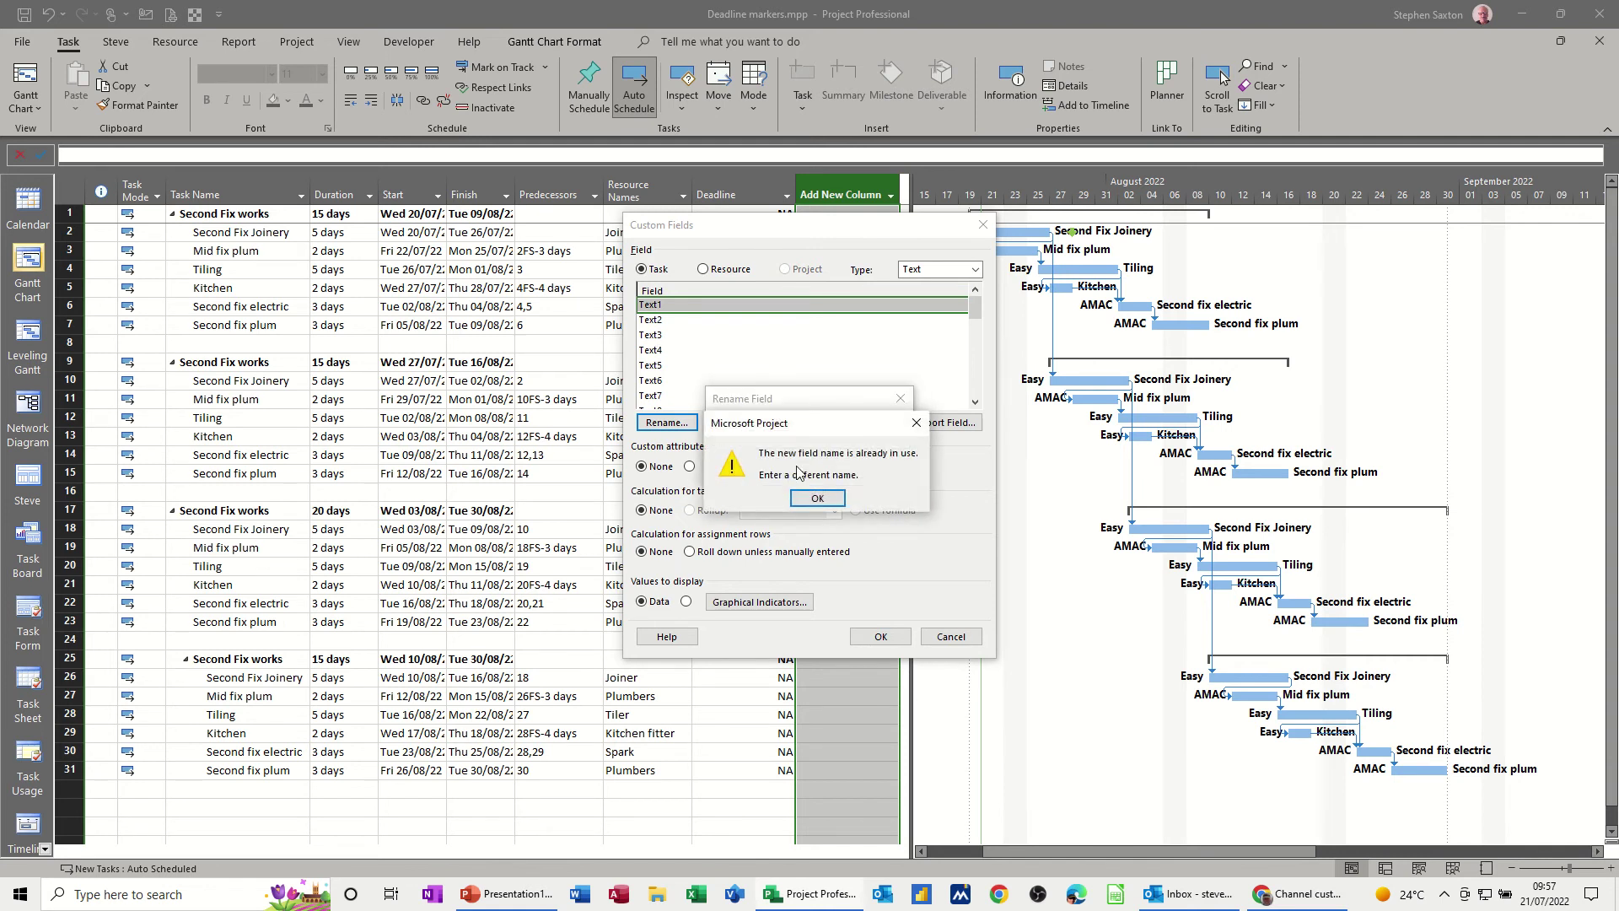
click(816, 497)
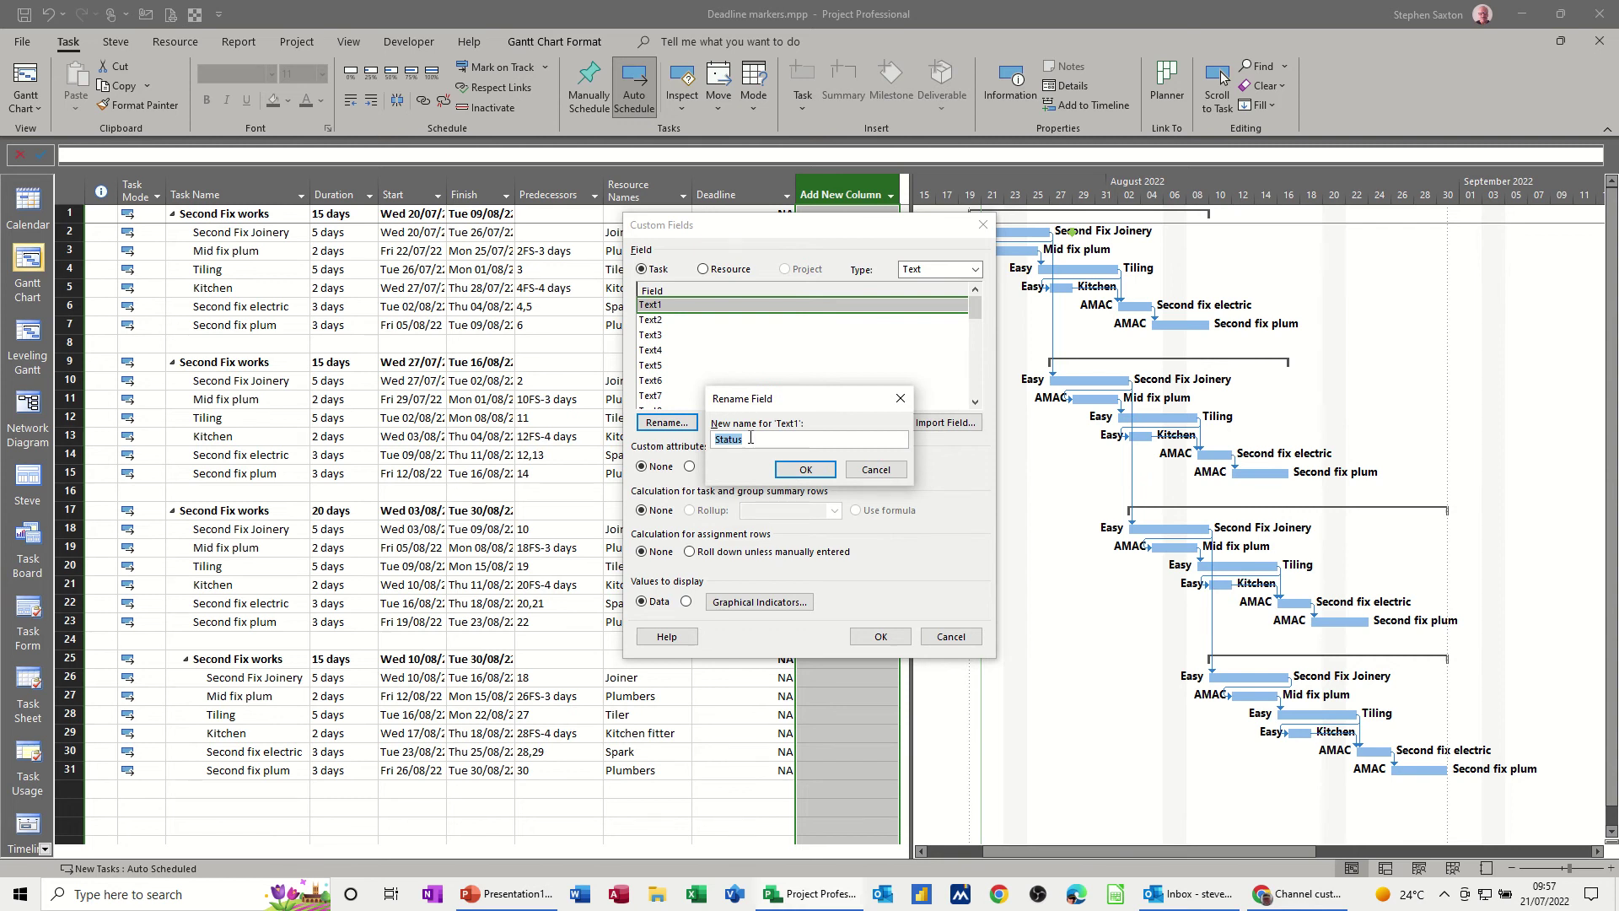
text(Deadline)
click(780, 471)
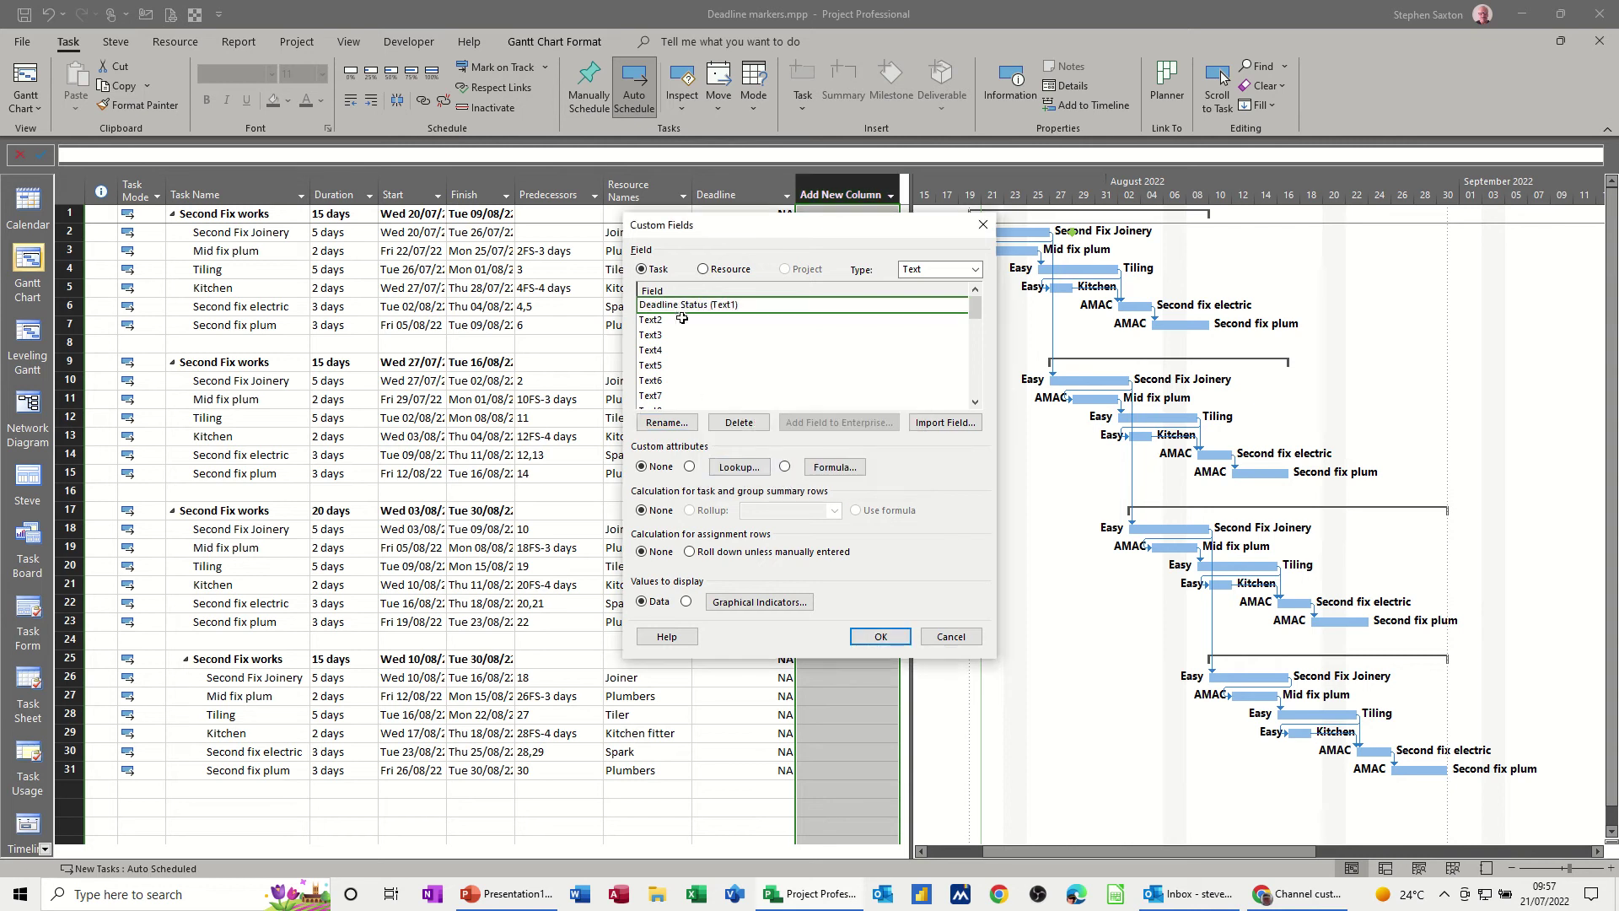
Insert the IIf function into the Deadline Status formula and clear its placeholder arguments
click(834, 468)
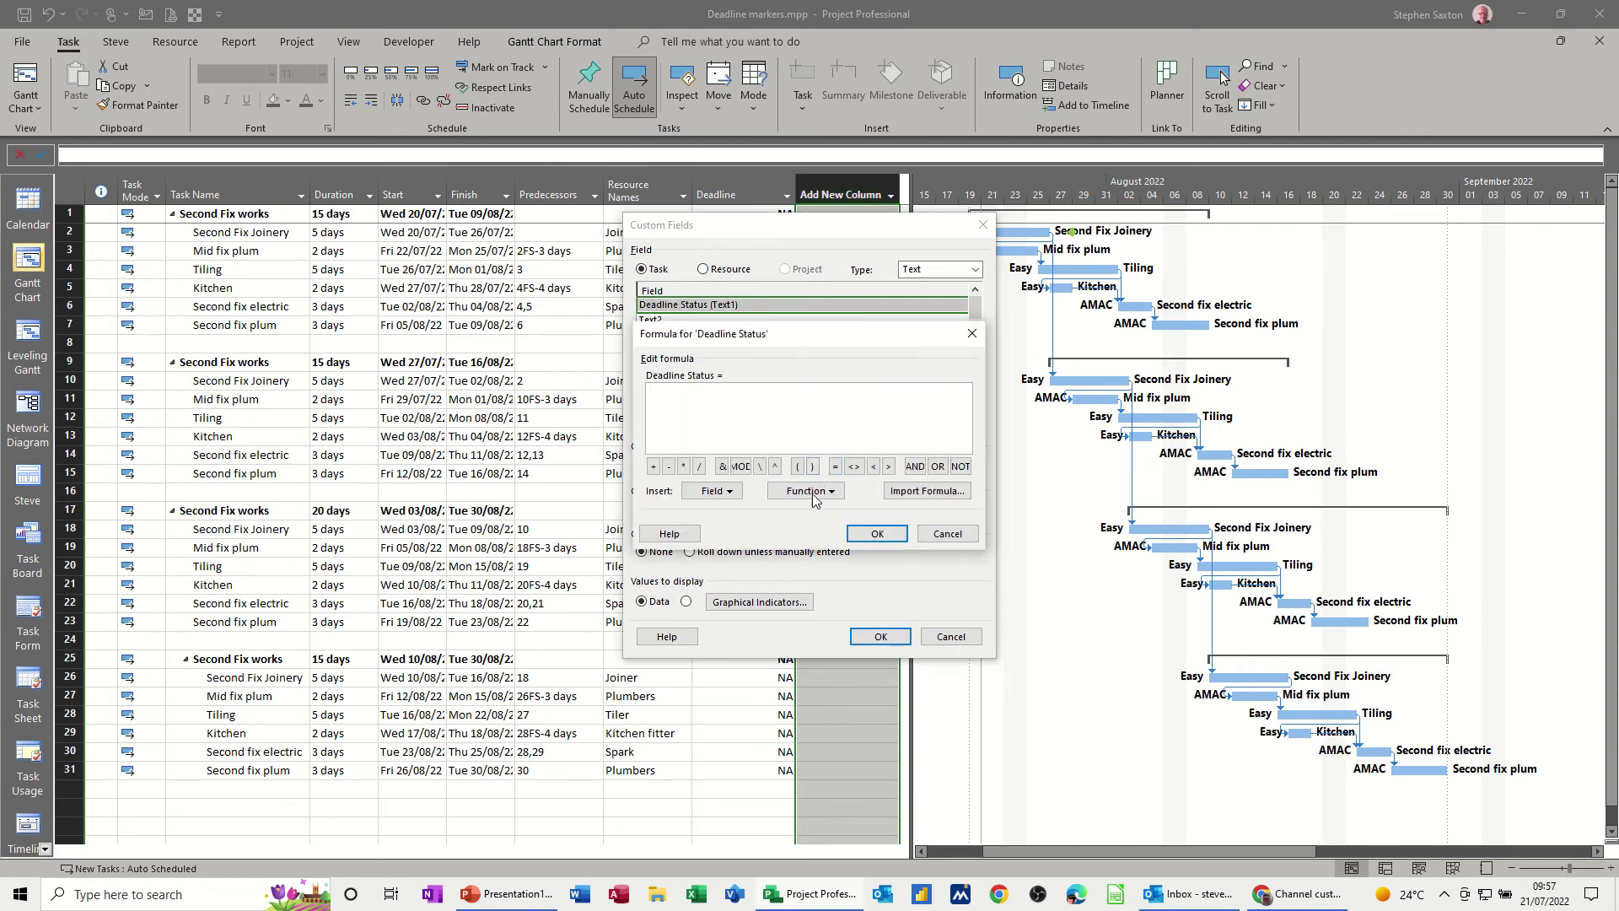
click(830, 497)
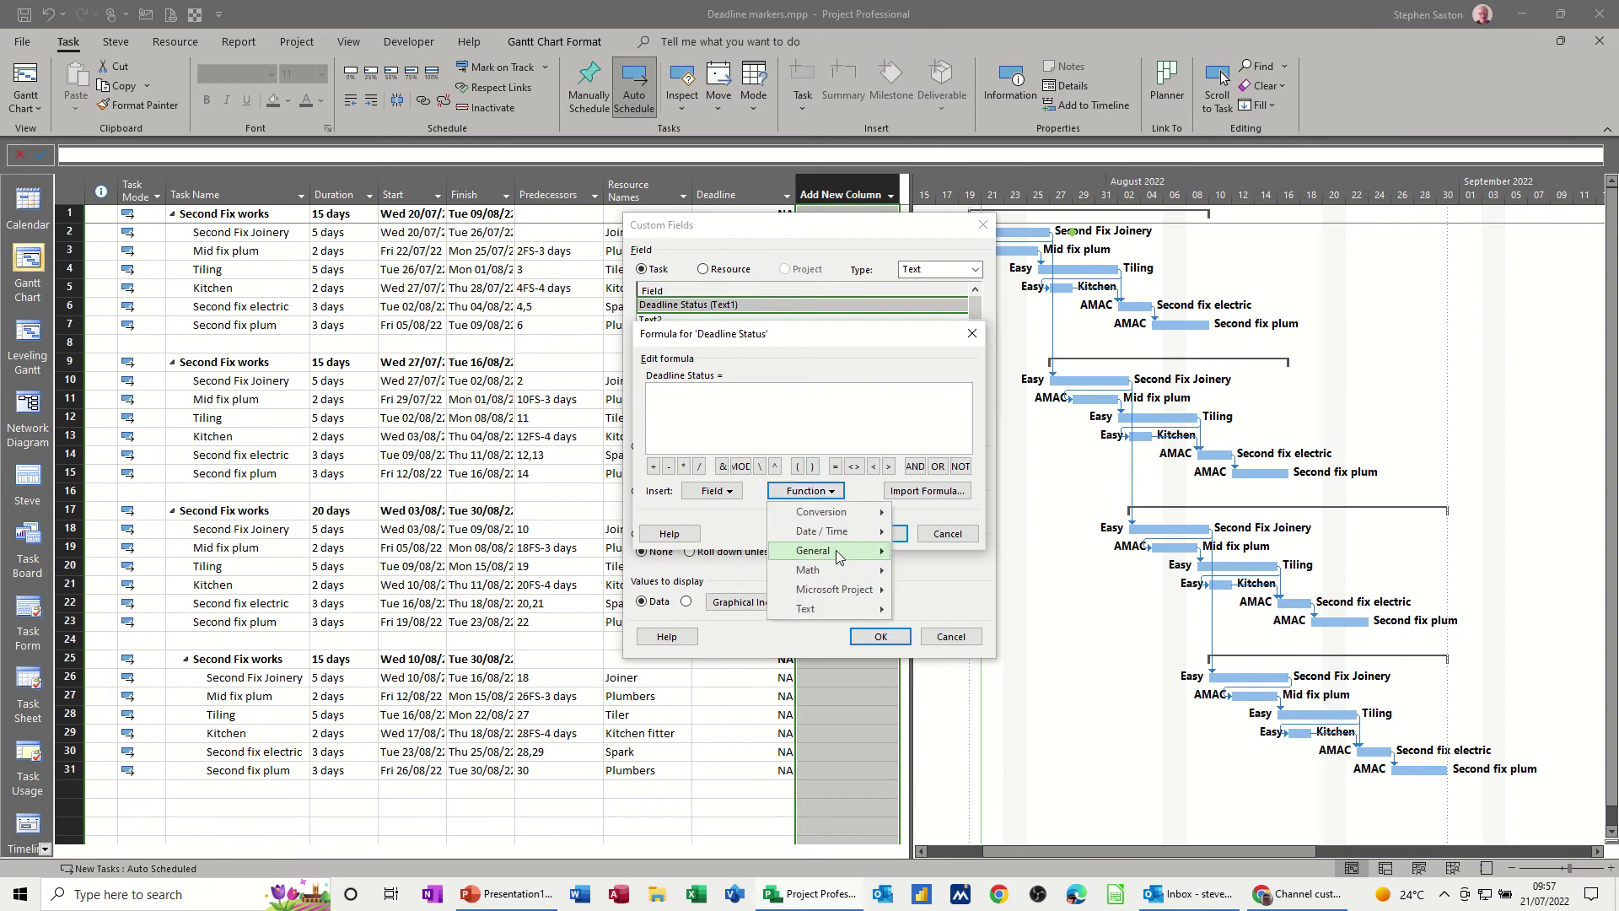
mouse_move(836, 550)
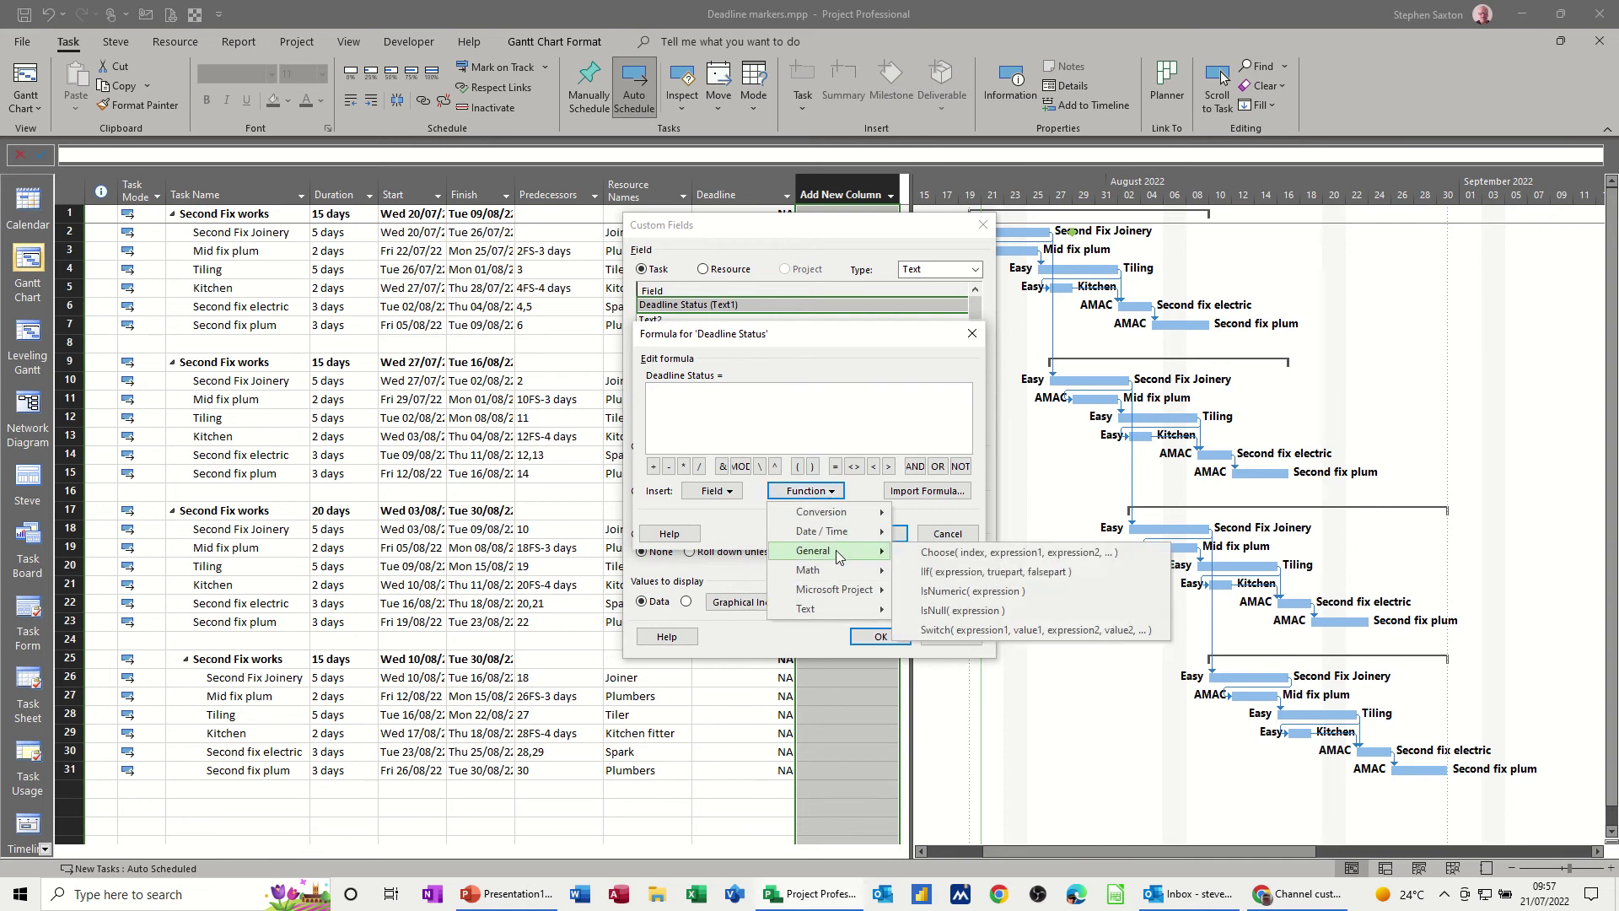
click(943, 578)
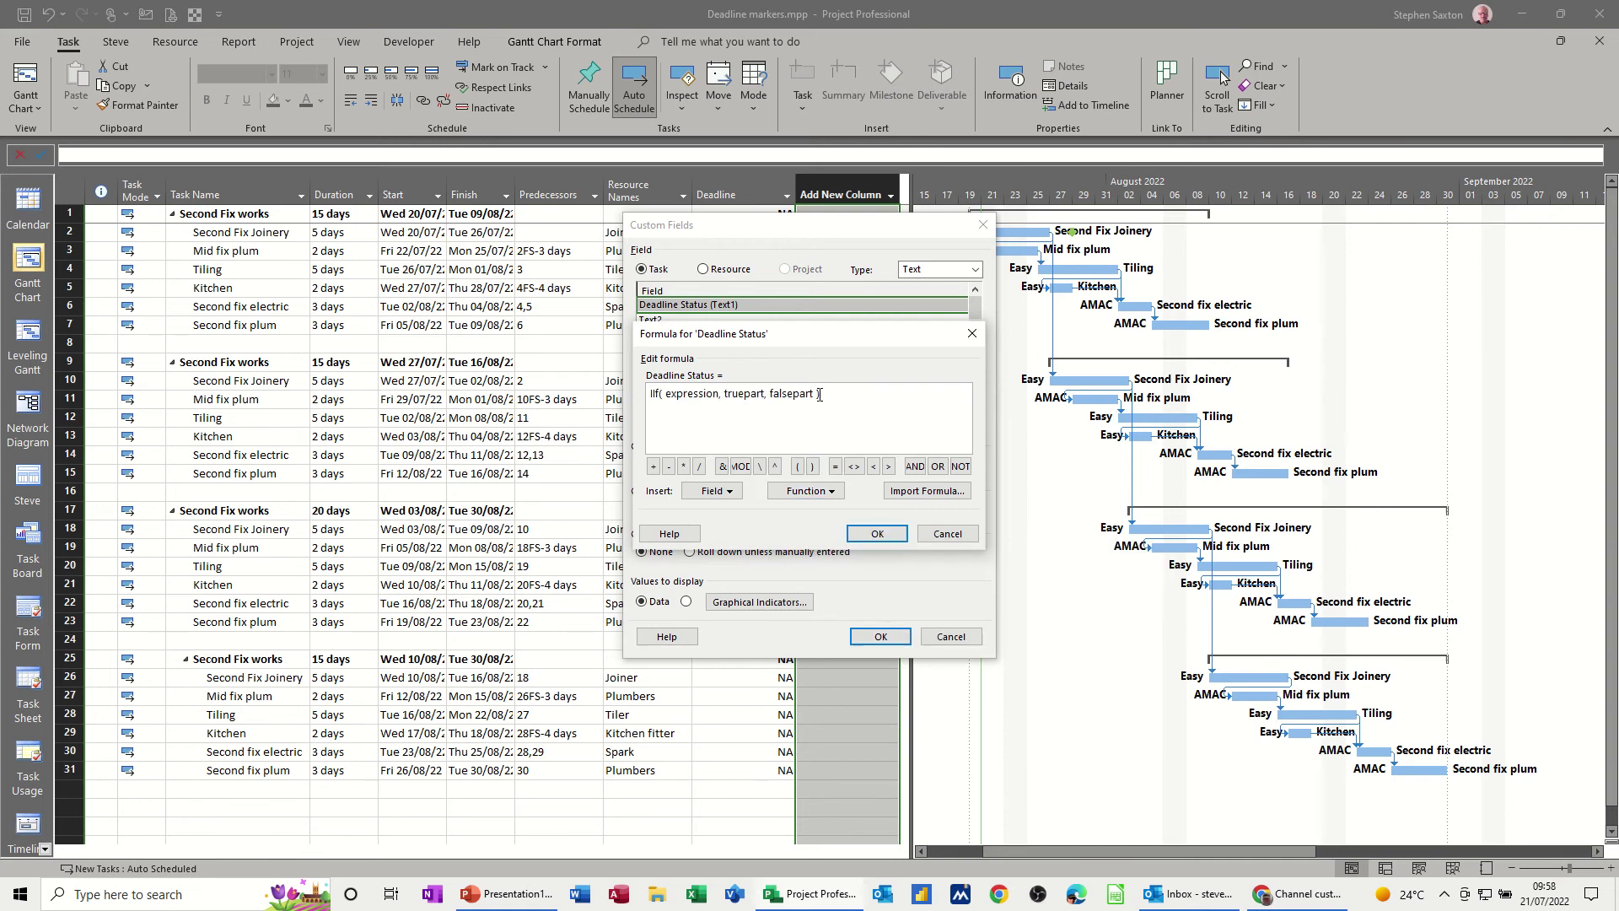
drag(816, 396, 664, 414)
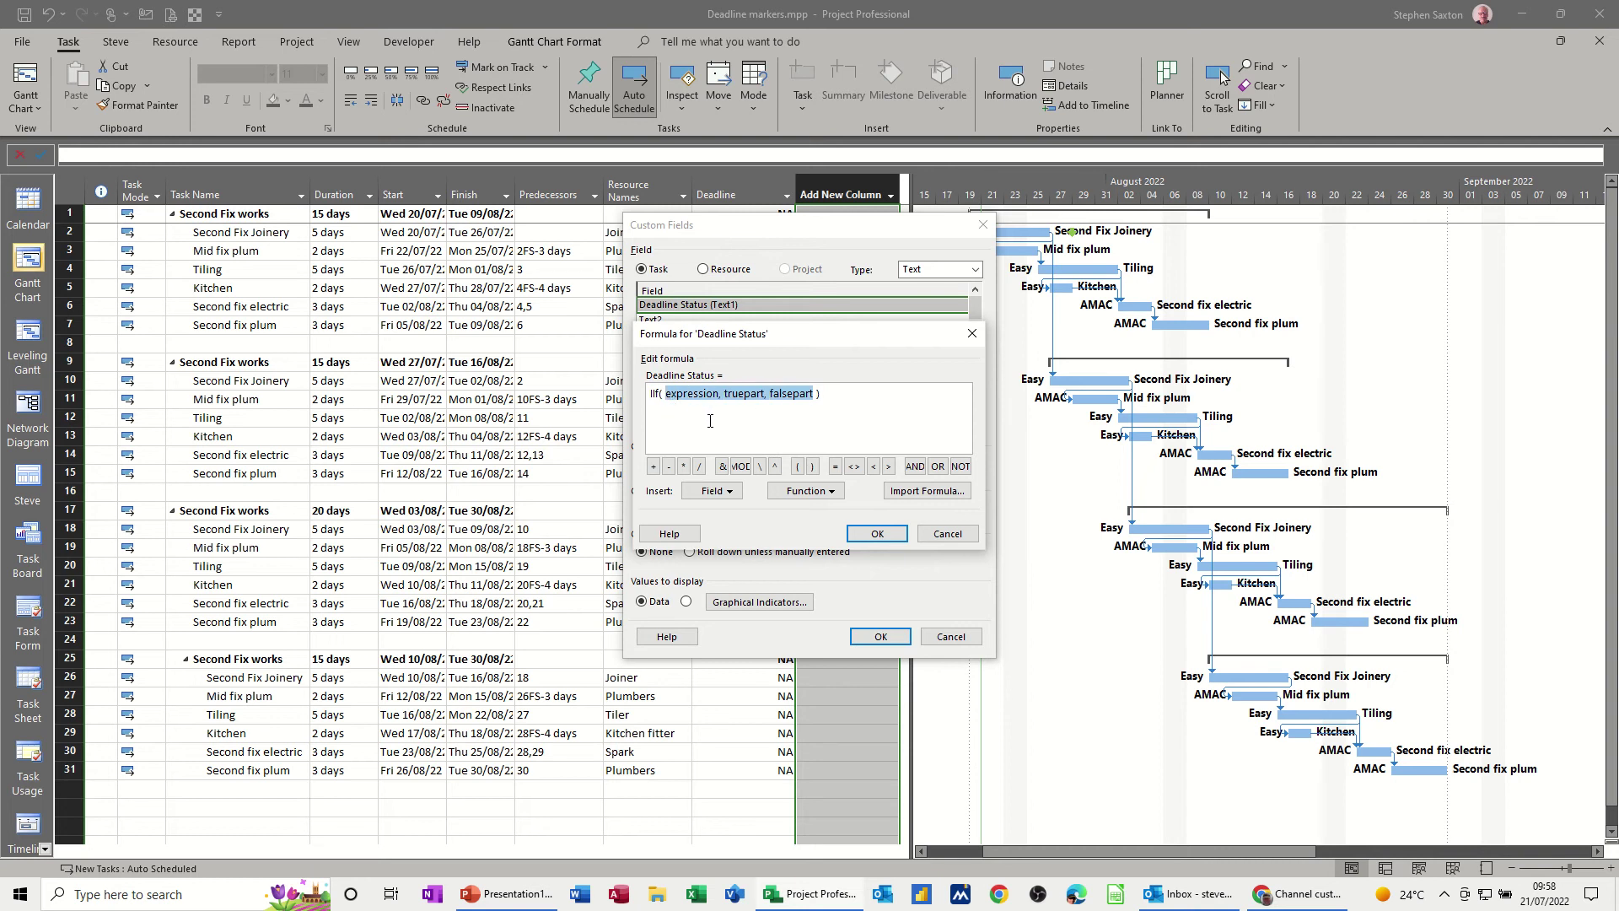
key(Delete)
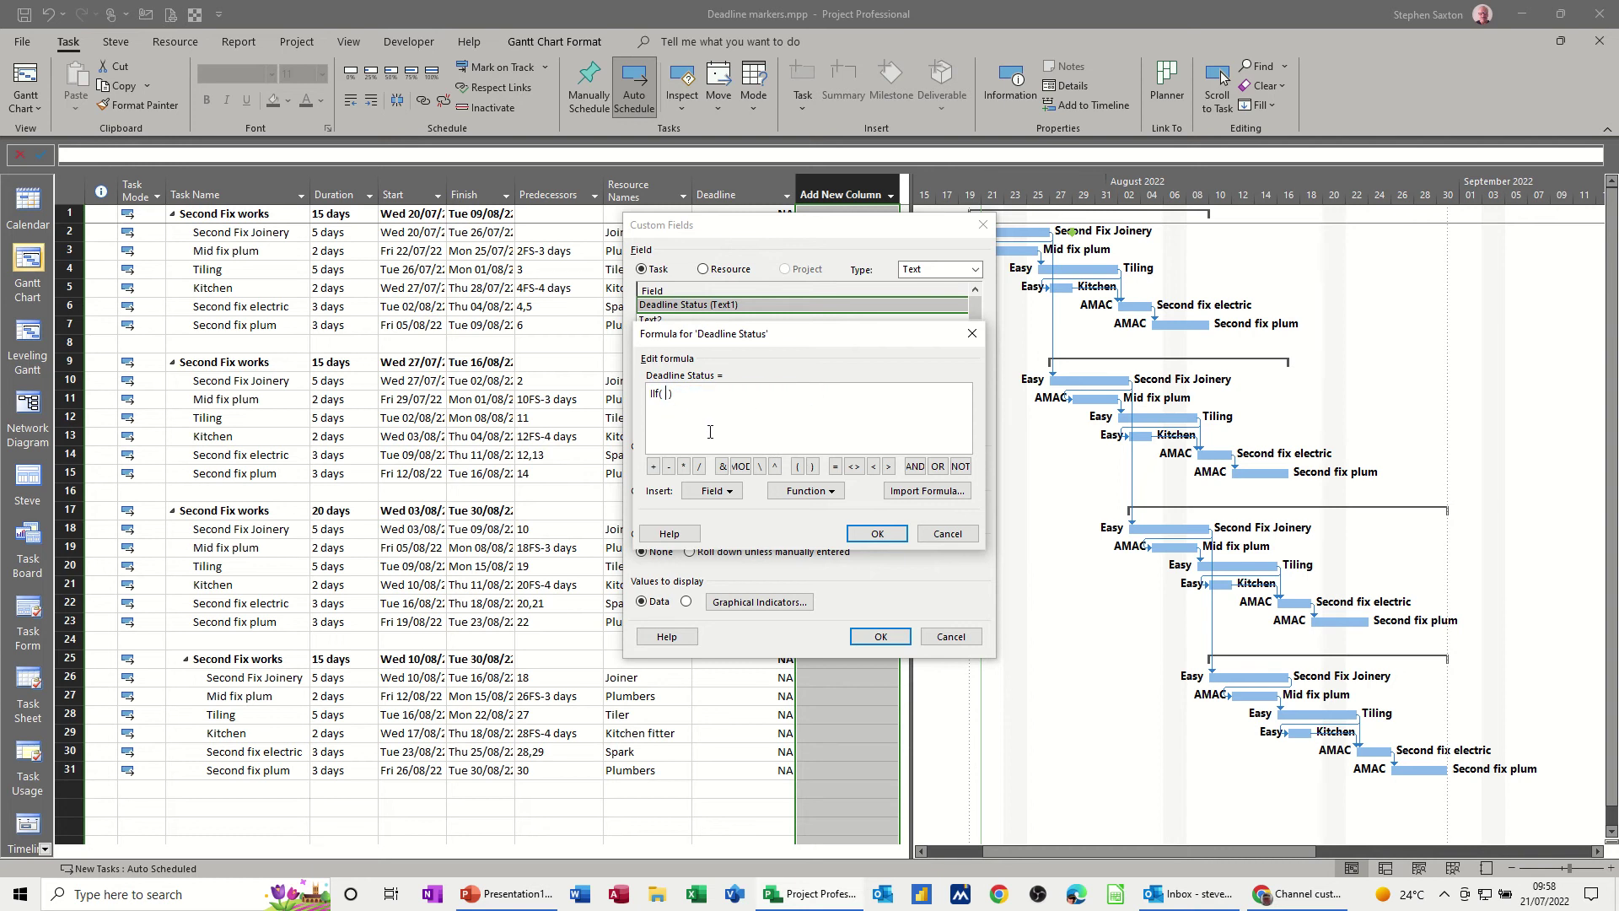
Complete the formula as IIf([Deadline]<[Start],1,0) and replace the field's existing values
click(731, 493)
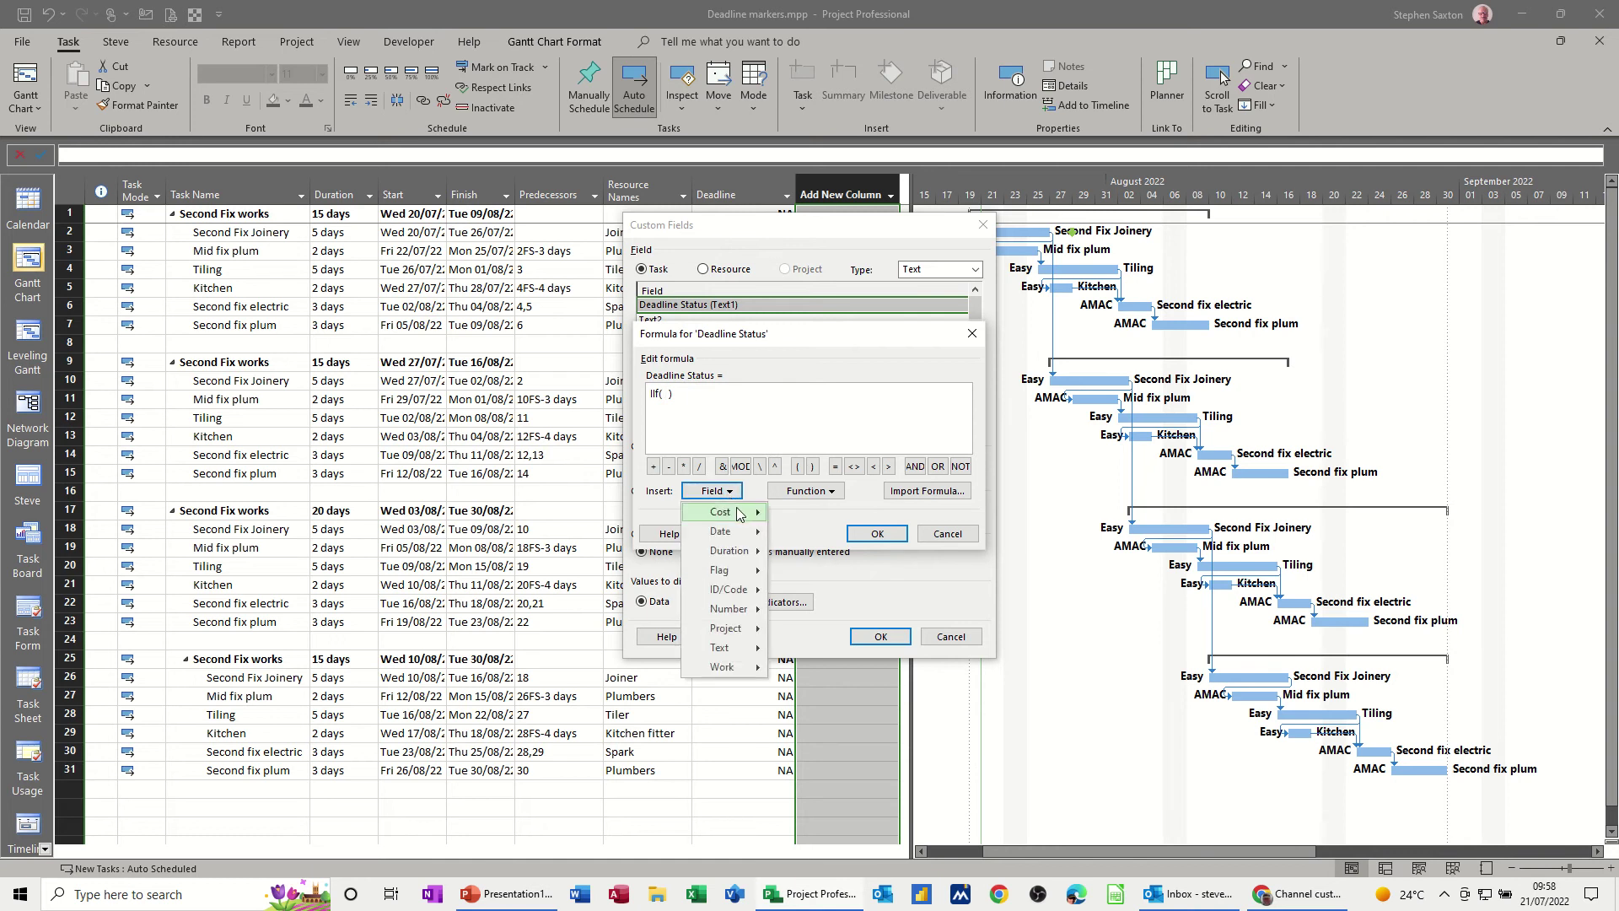
mouse_move(742, 531)
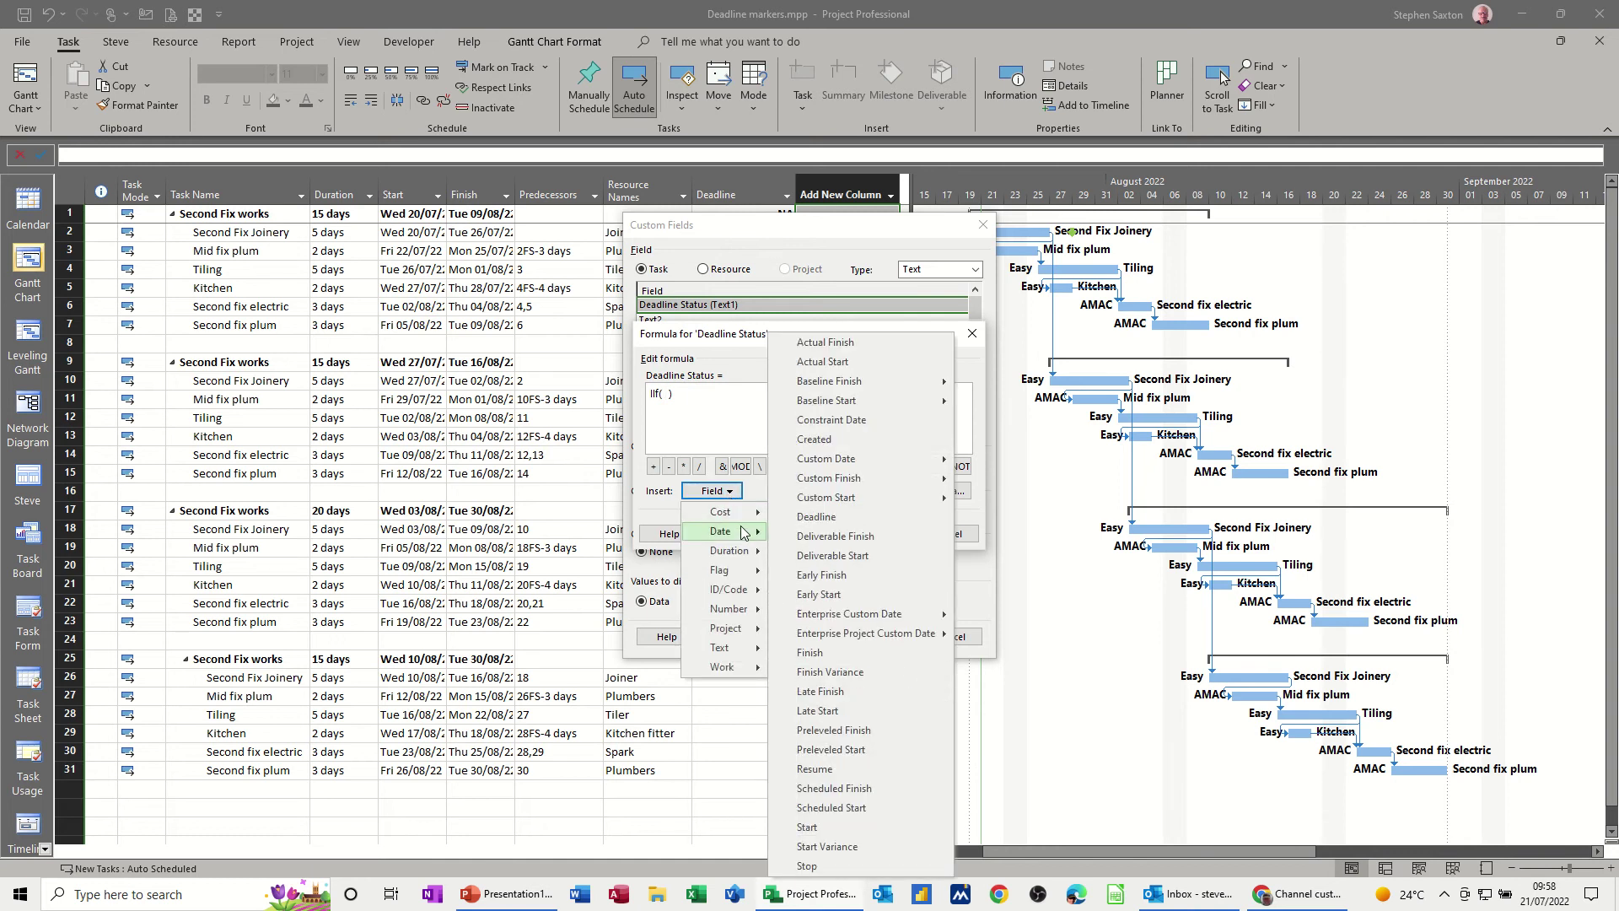
click(816, 518)
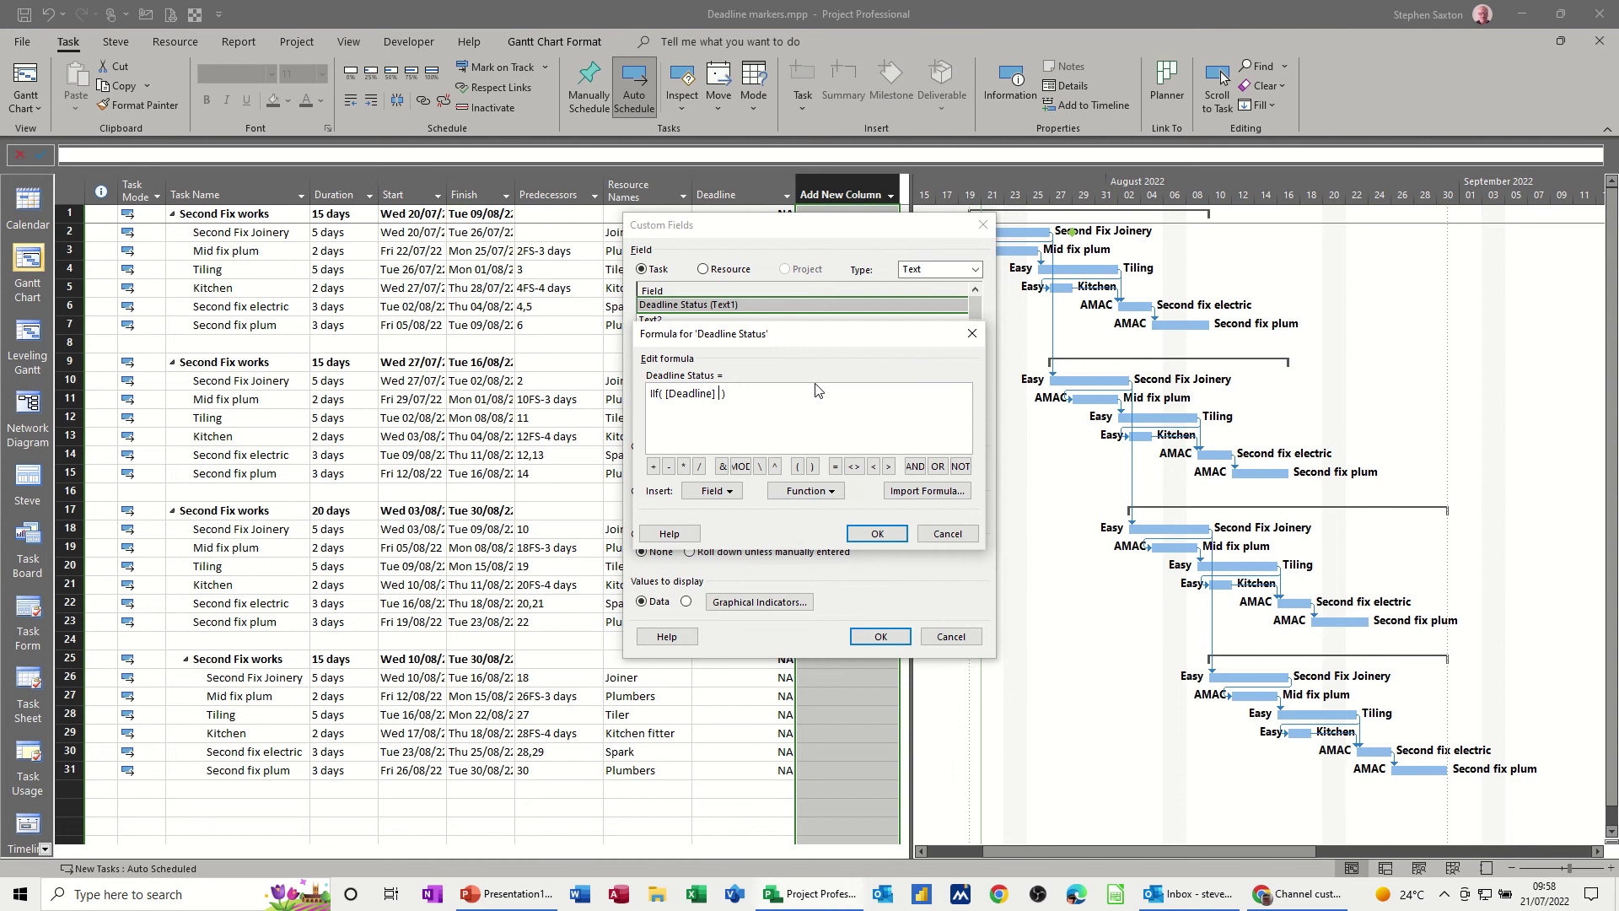
text(<)
click(727, 494)
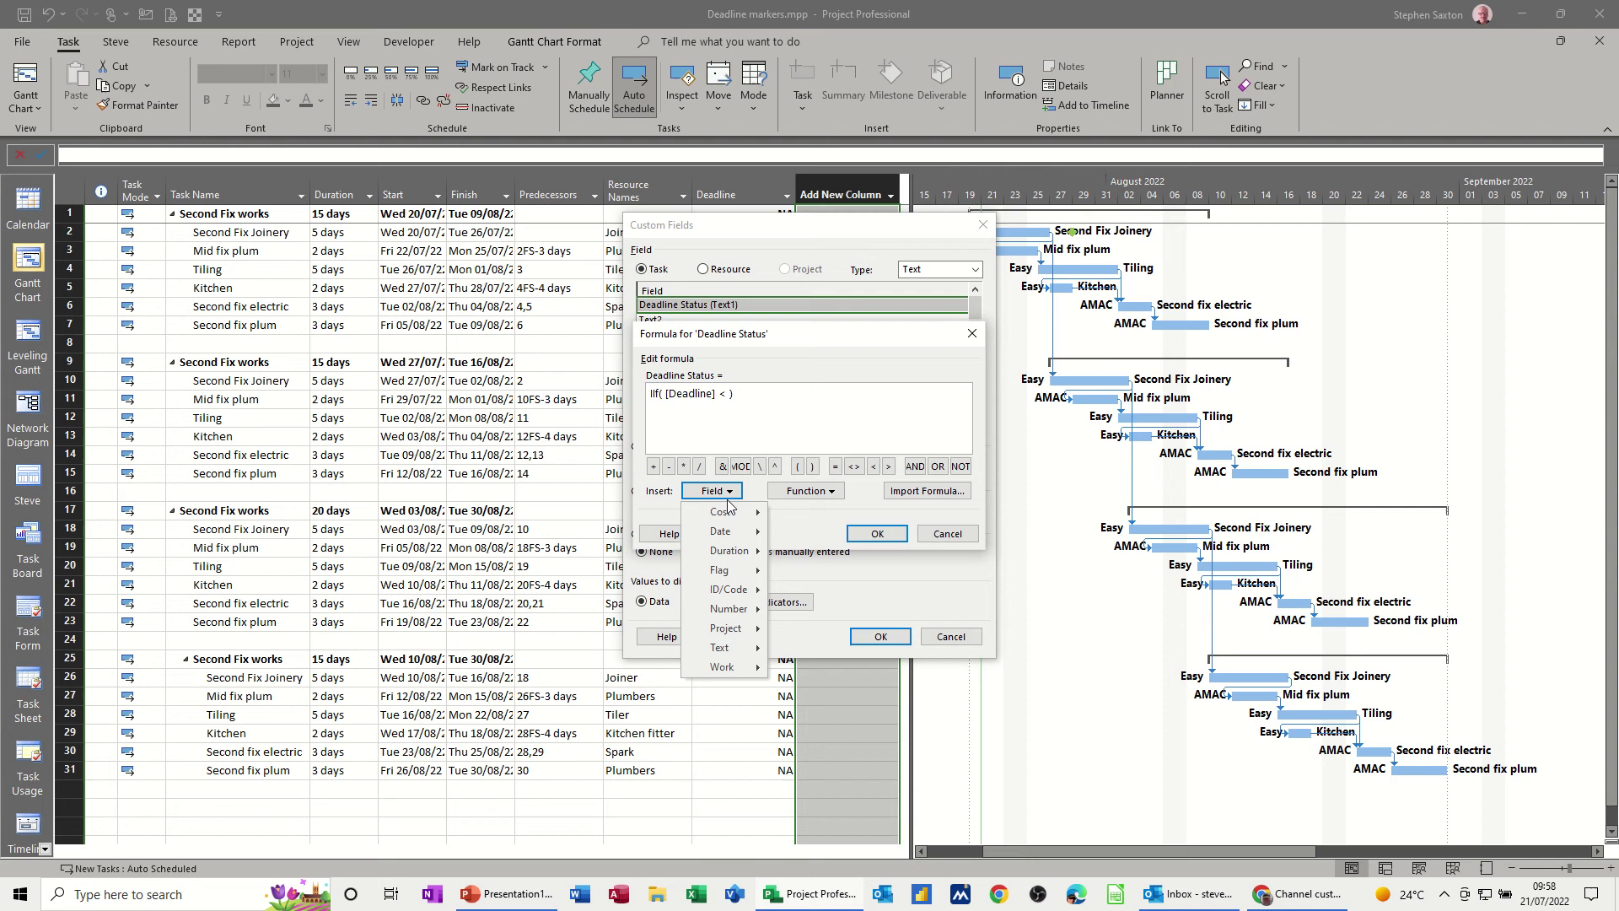
mouse_move(738, 533)
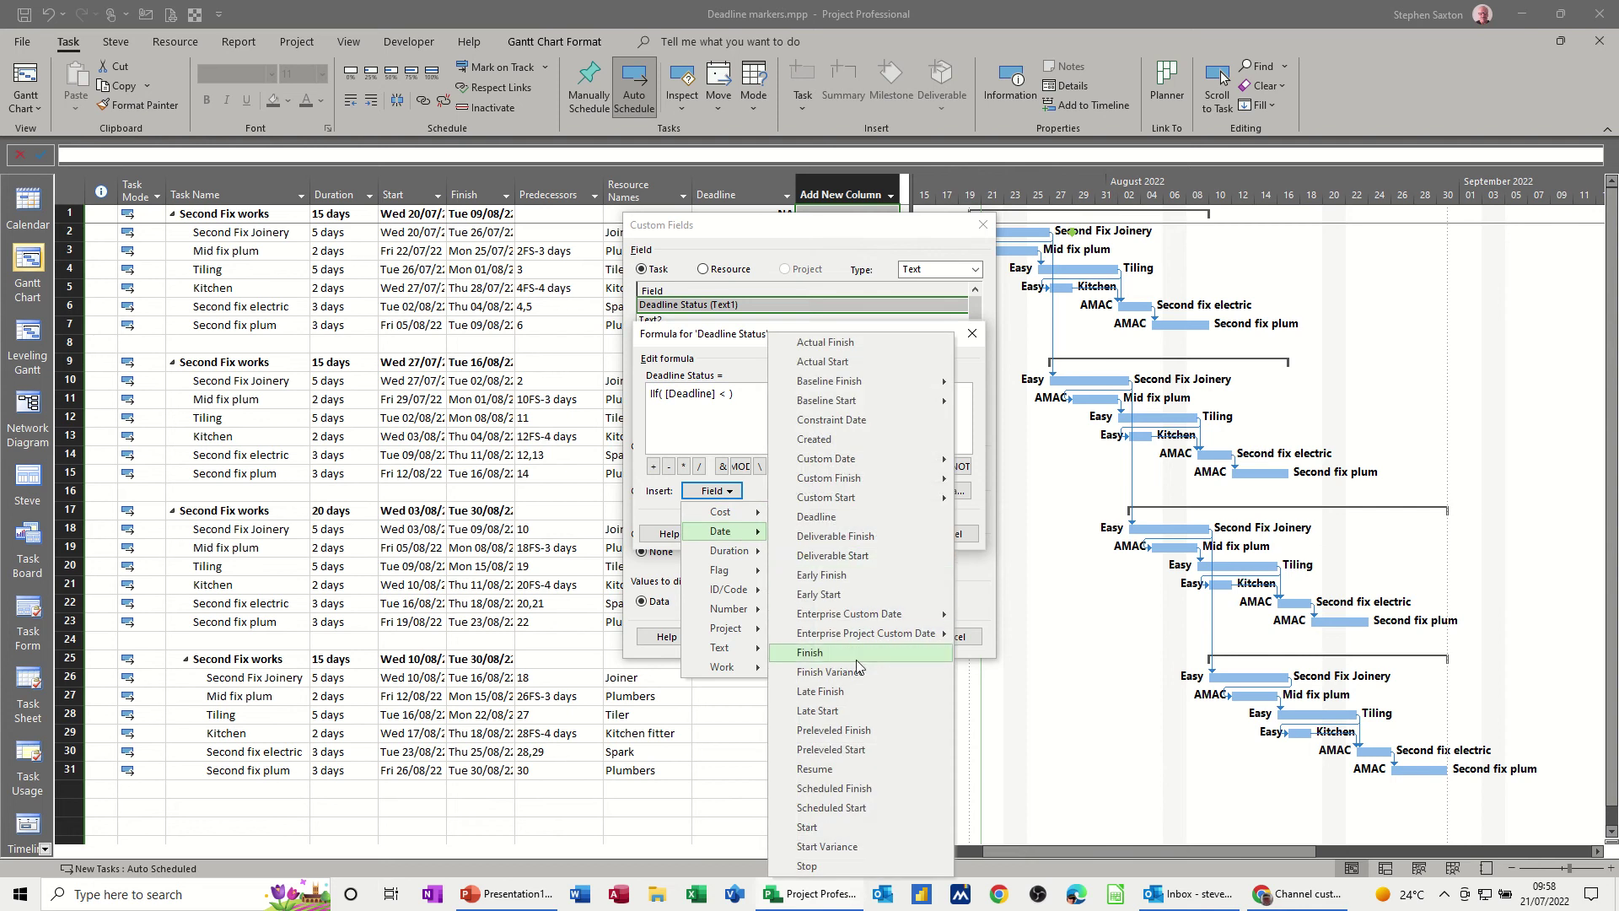
click(823, 828)
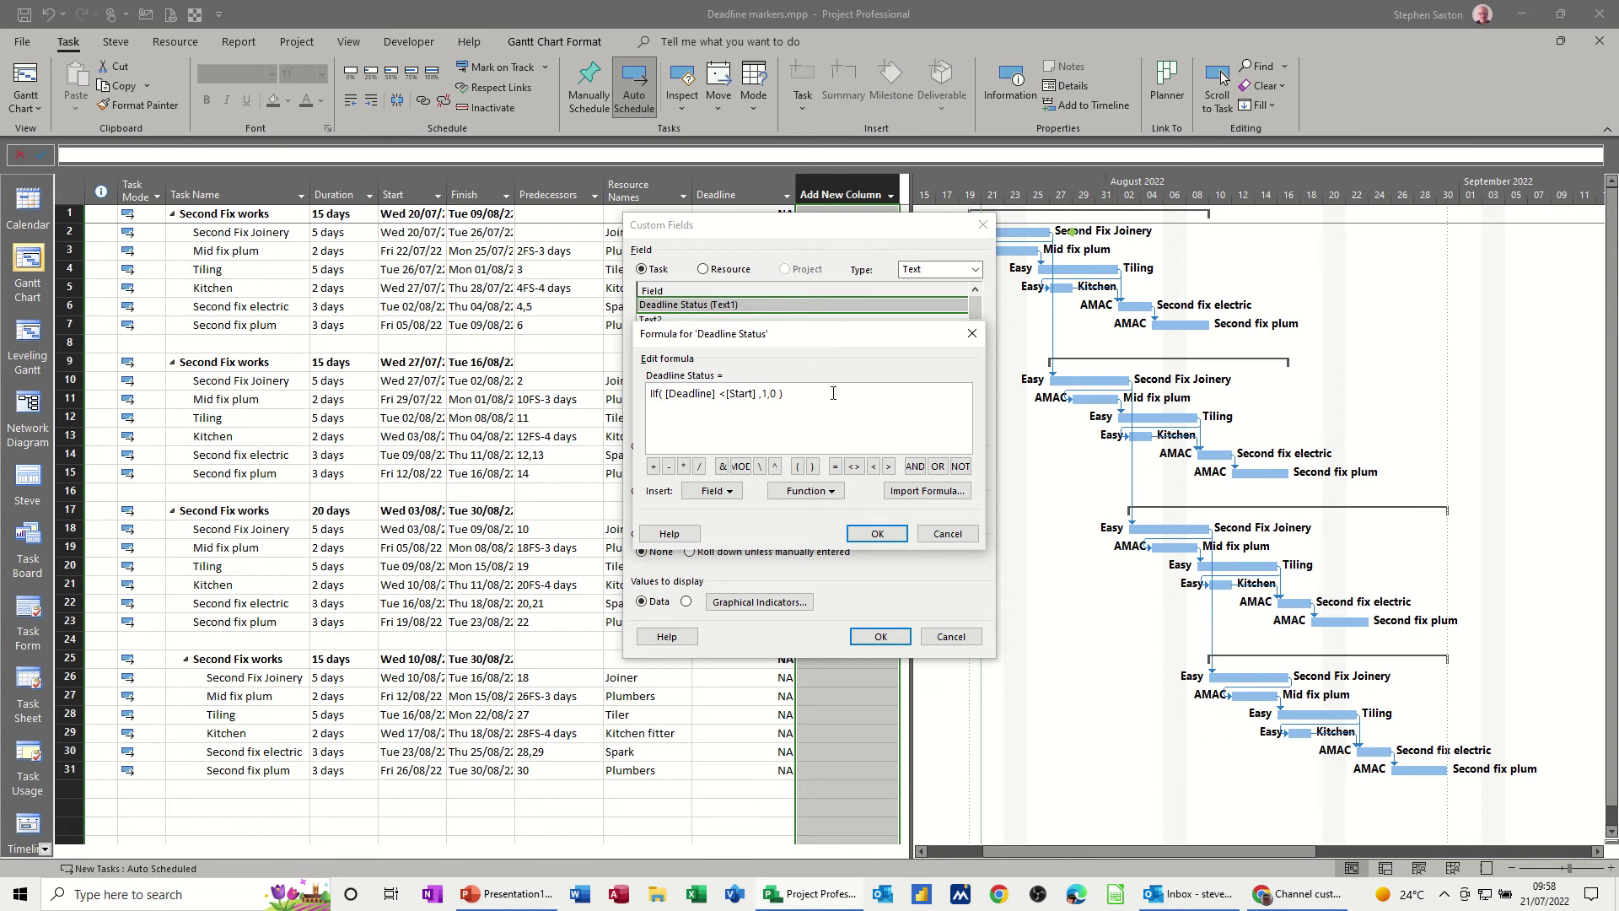
click(876, 533)
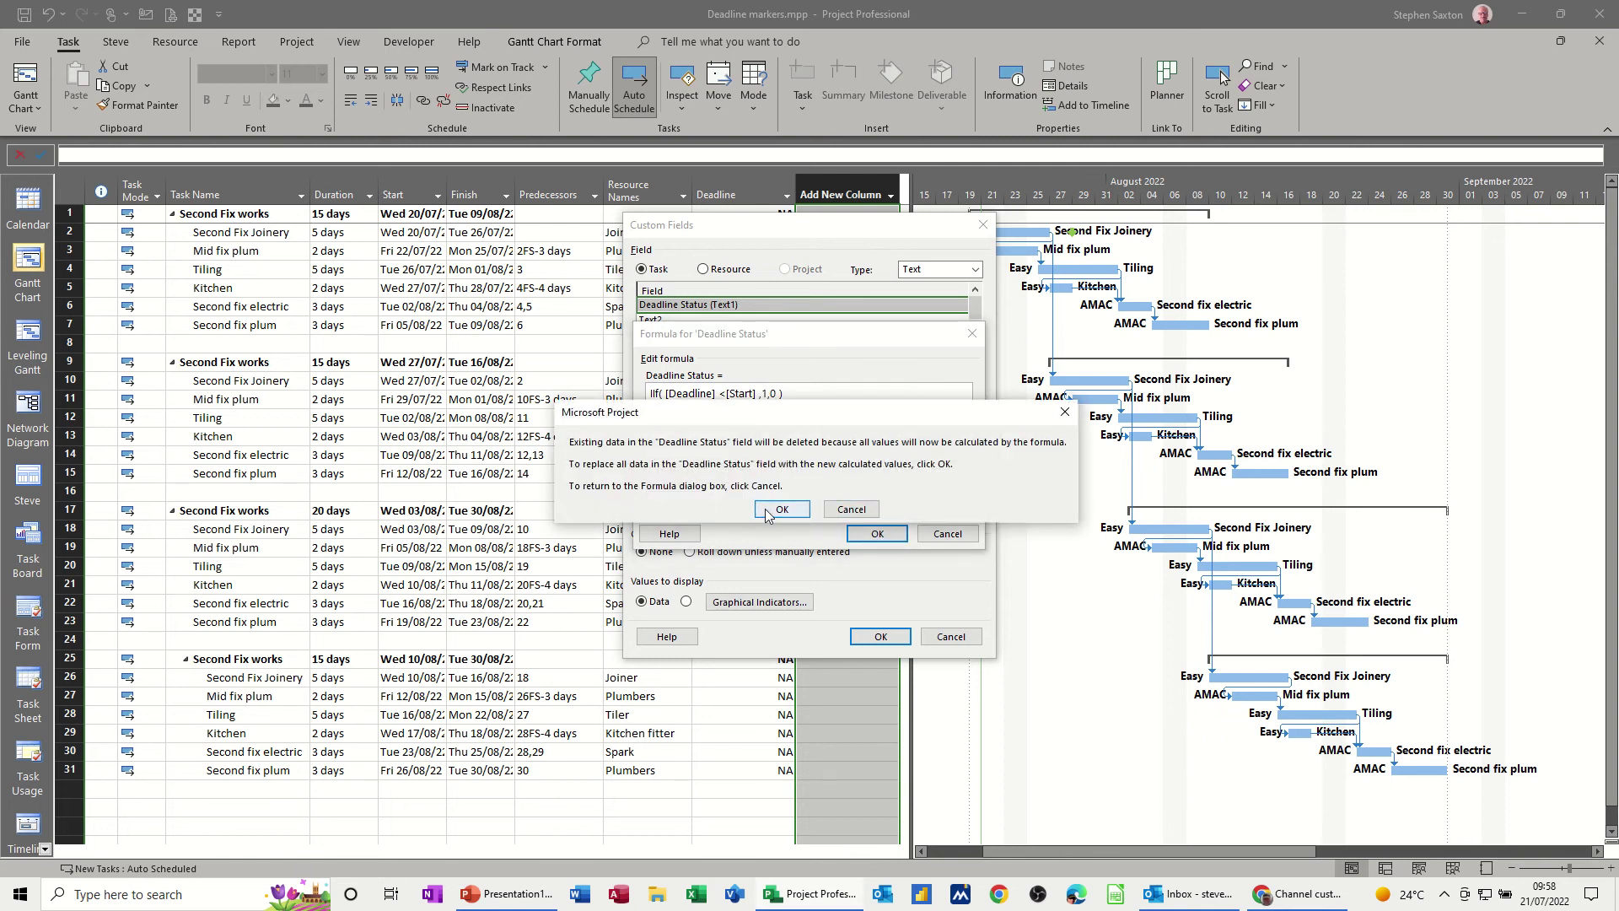
click(768, 510)
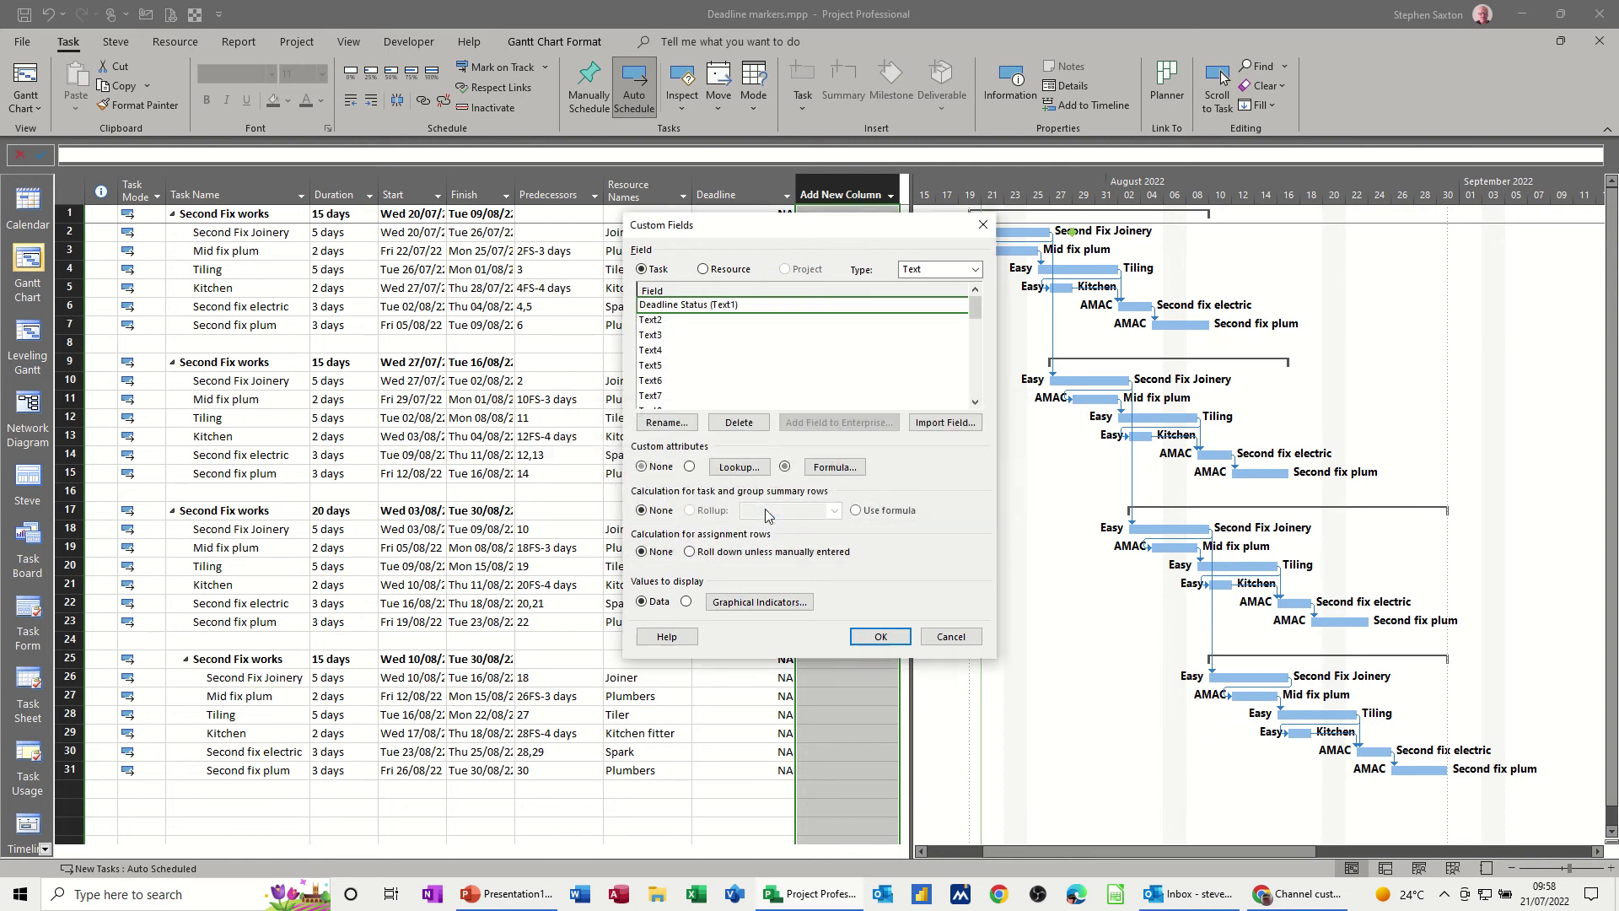
click(860, 637)
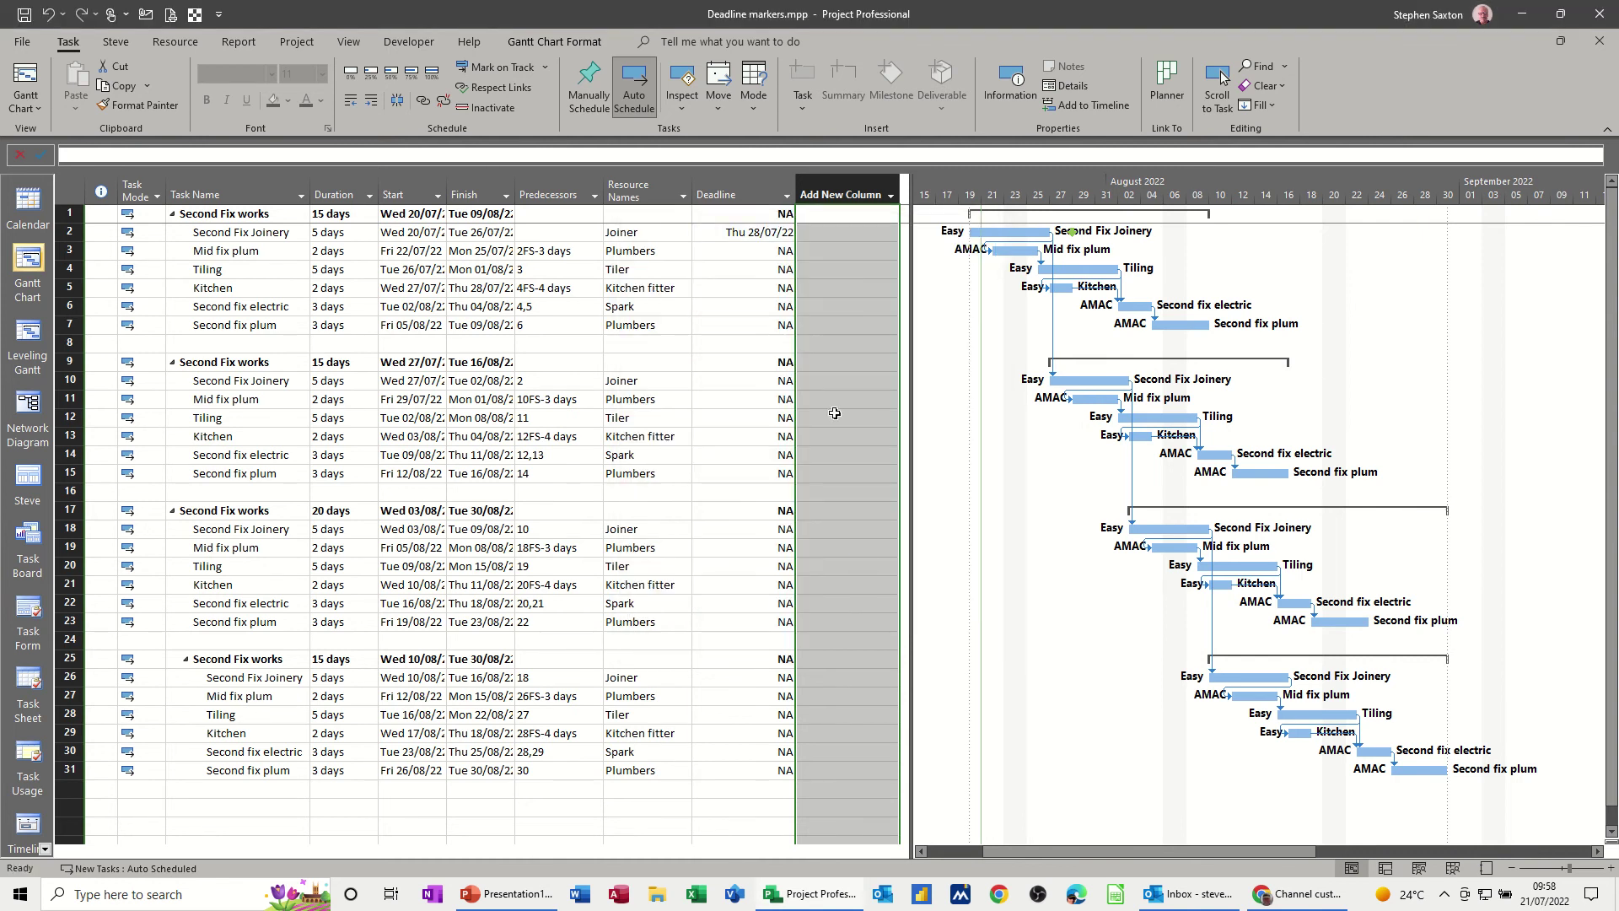
Insert a Text1 (Deadline Status) column into the Gantt table
right_click(824, 193)
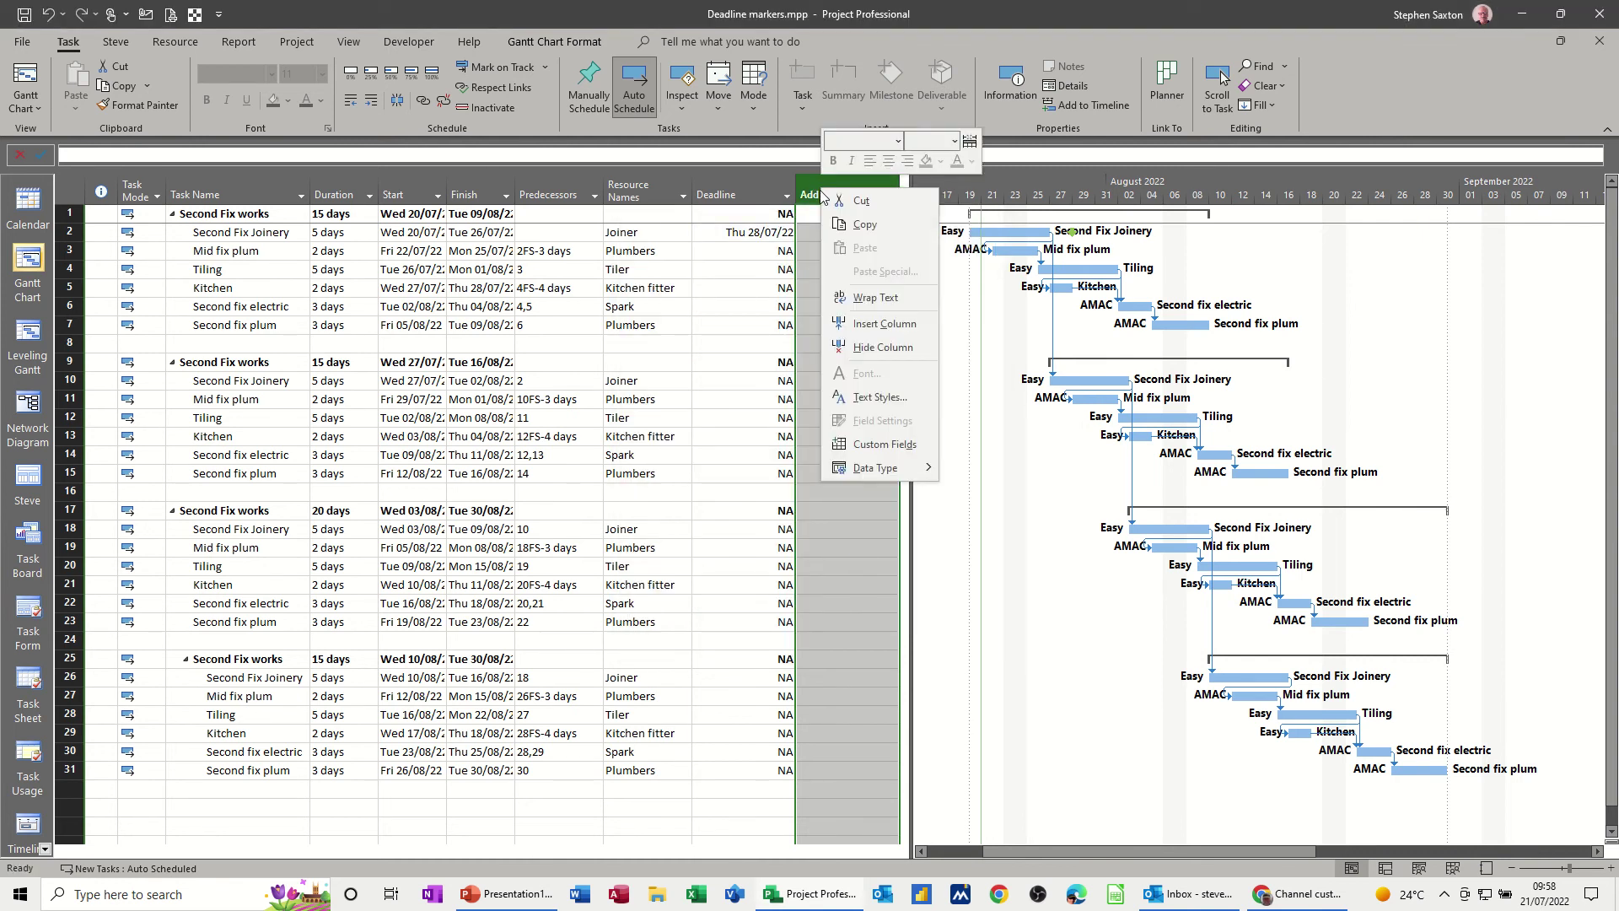
click(853, 331)
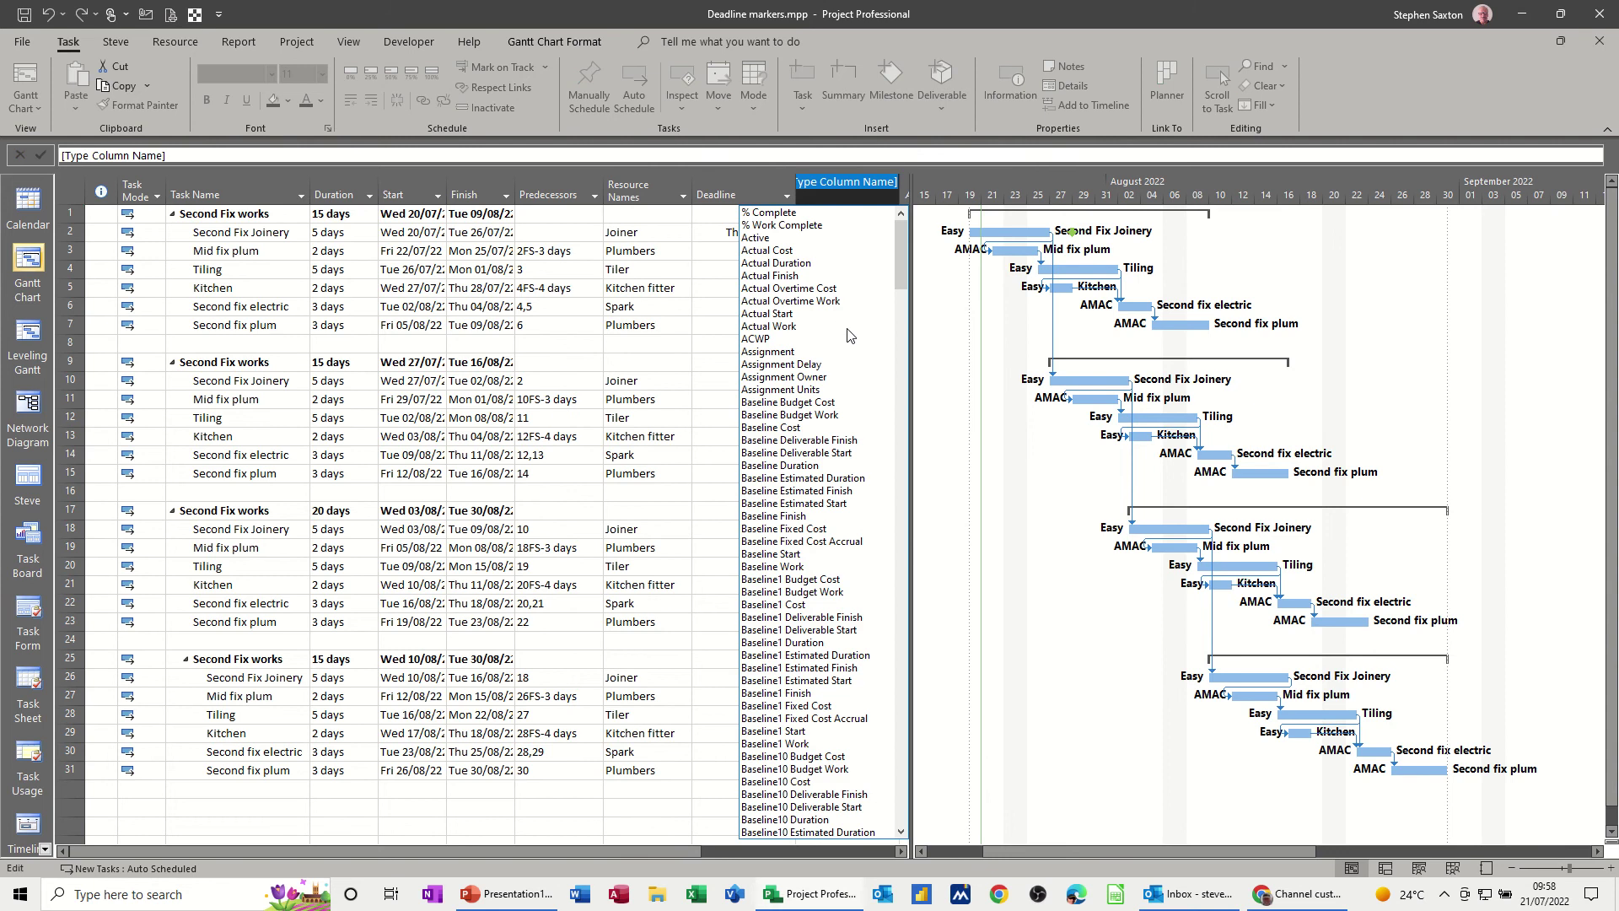
text(task Calendar)
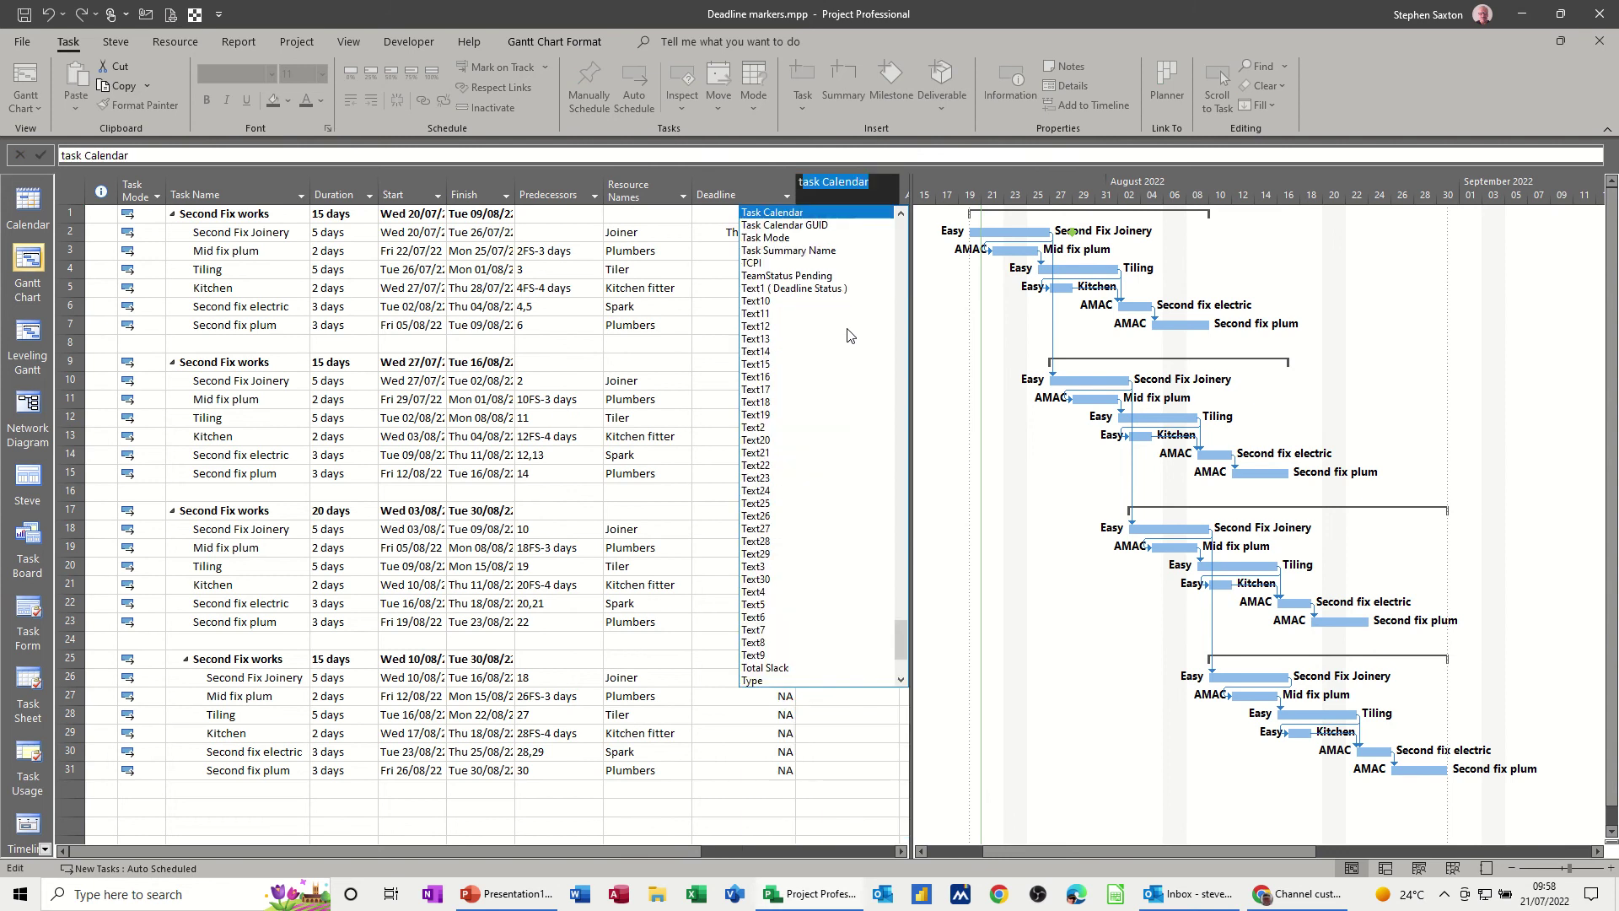
click(787, 289)
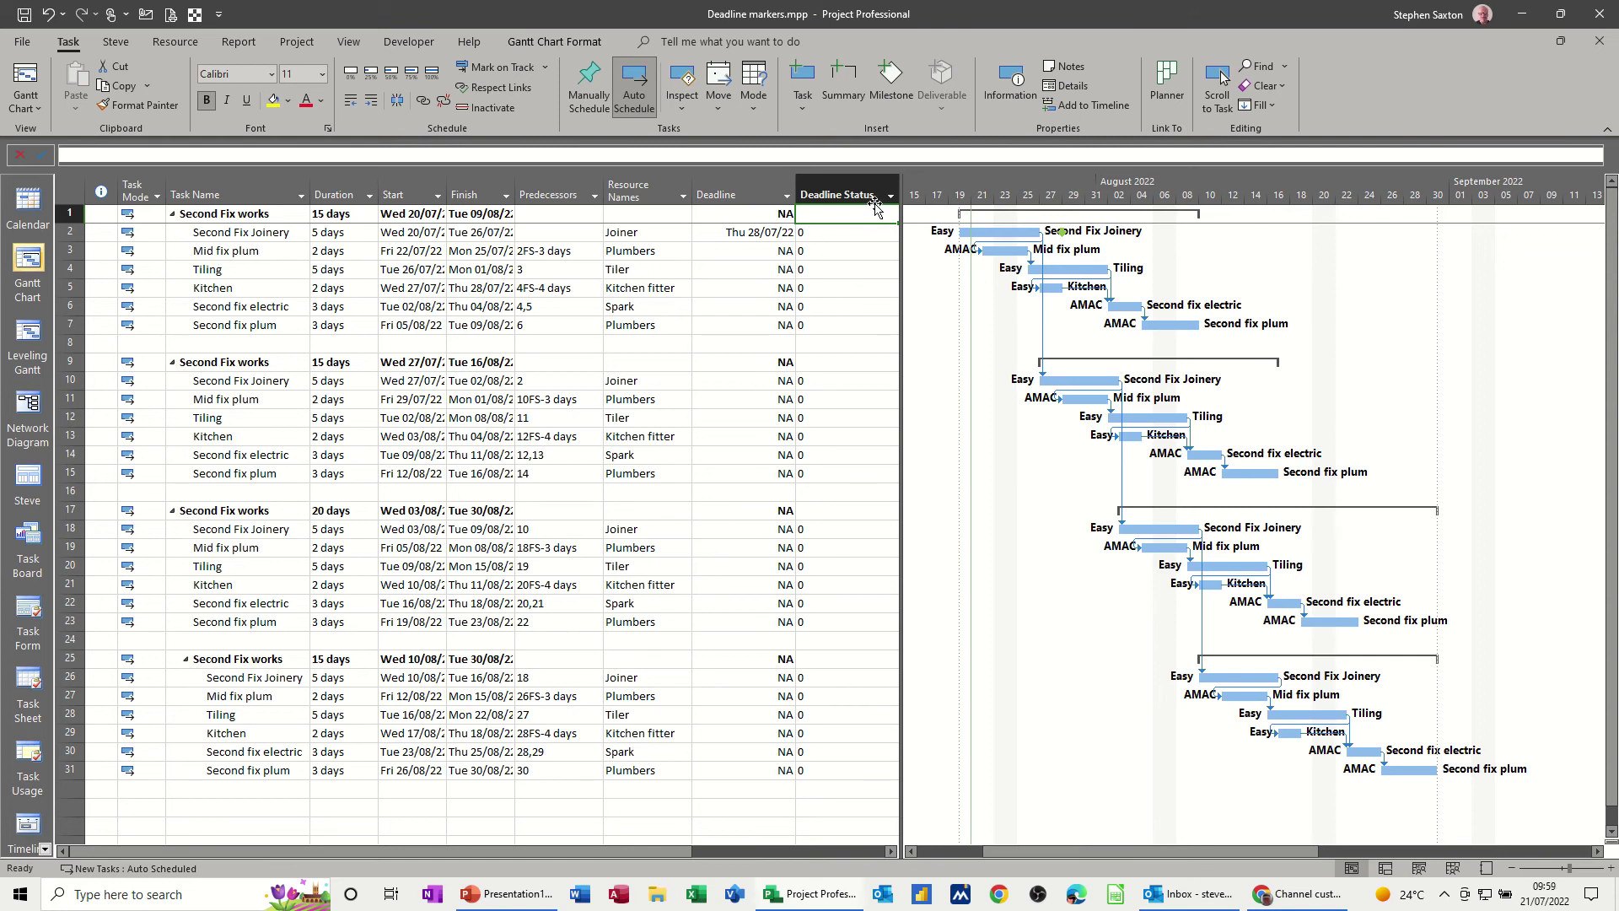
Add a graphical indicator rule for Deadline Status: equals 0 shows a green circle
right_click(846, 193)
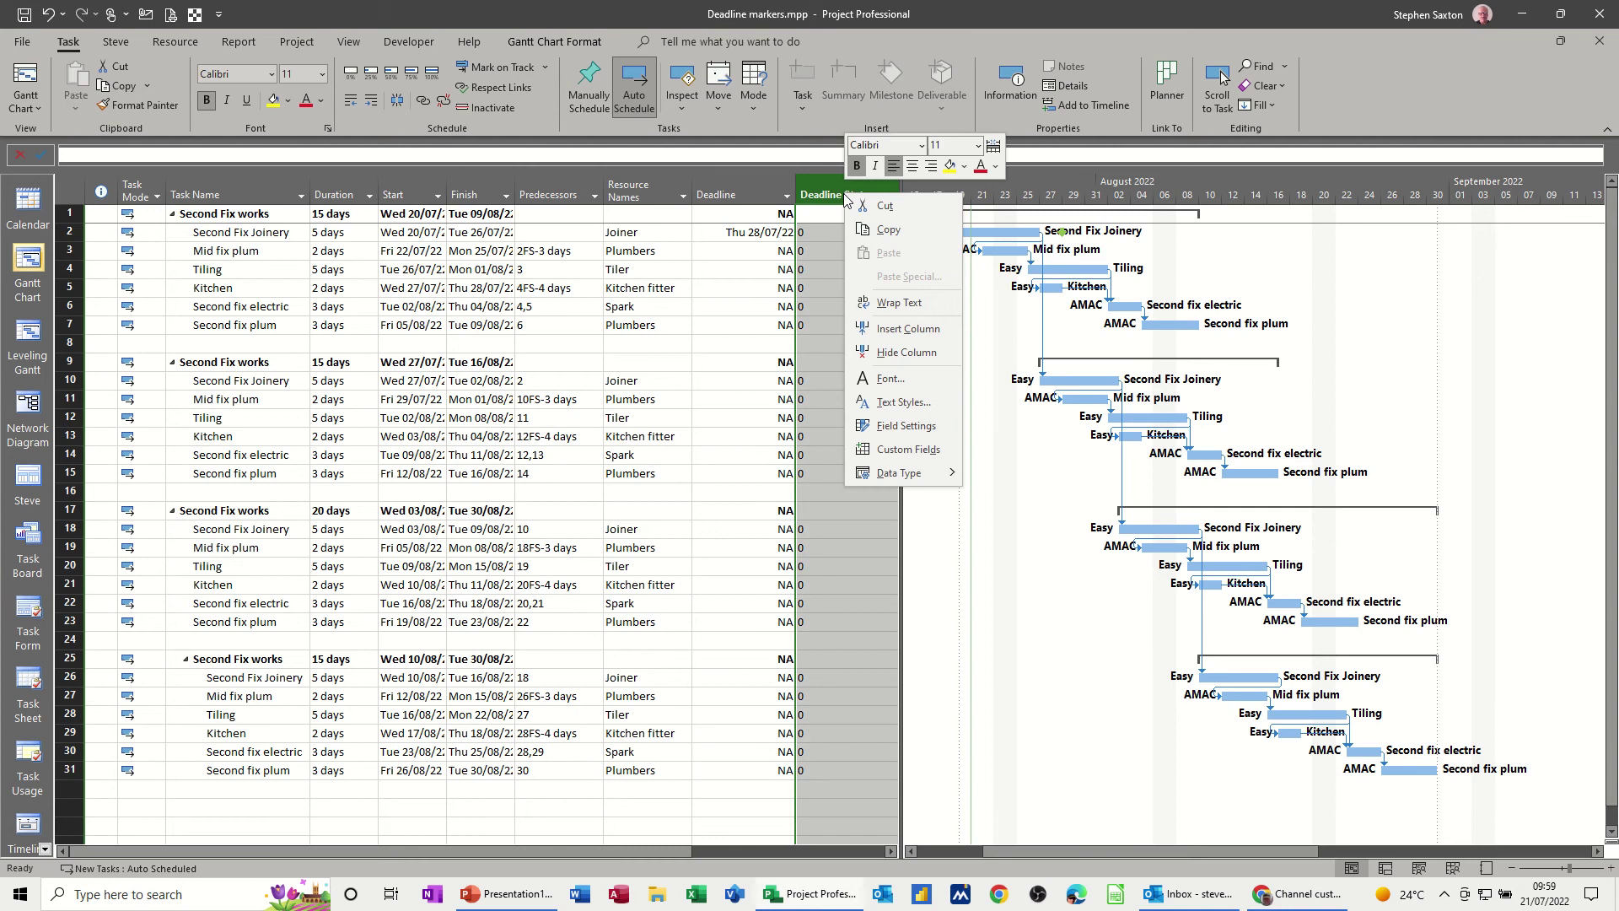
click(877, 452)
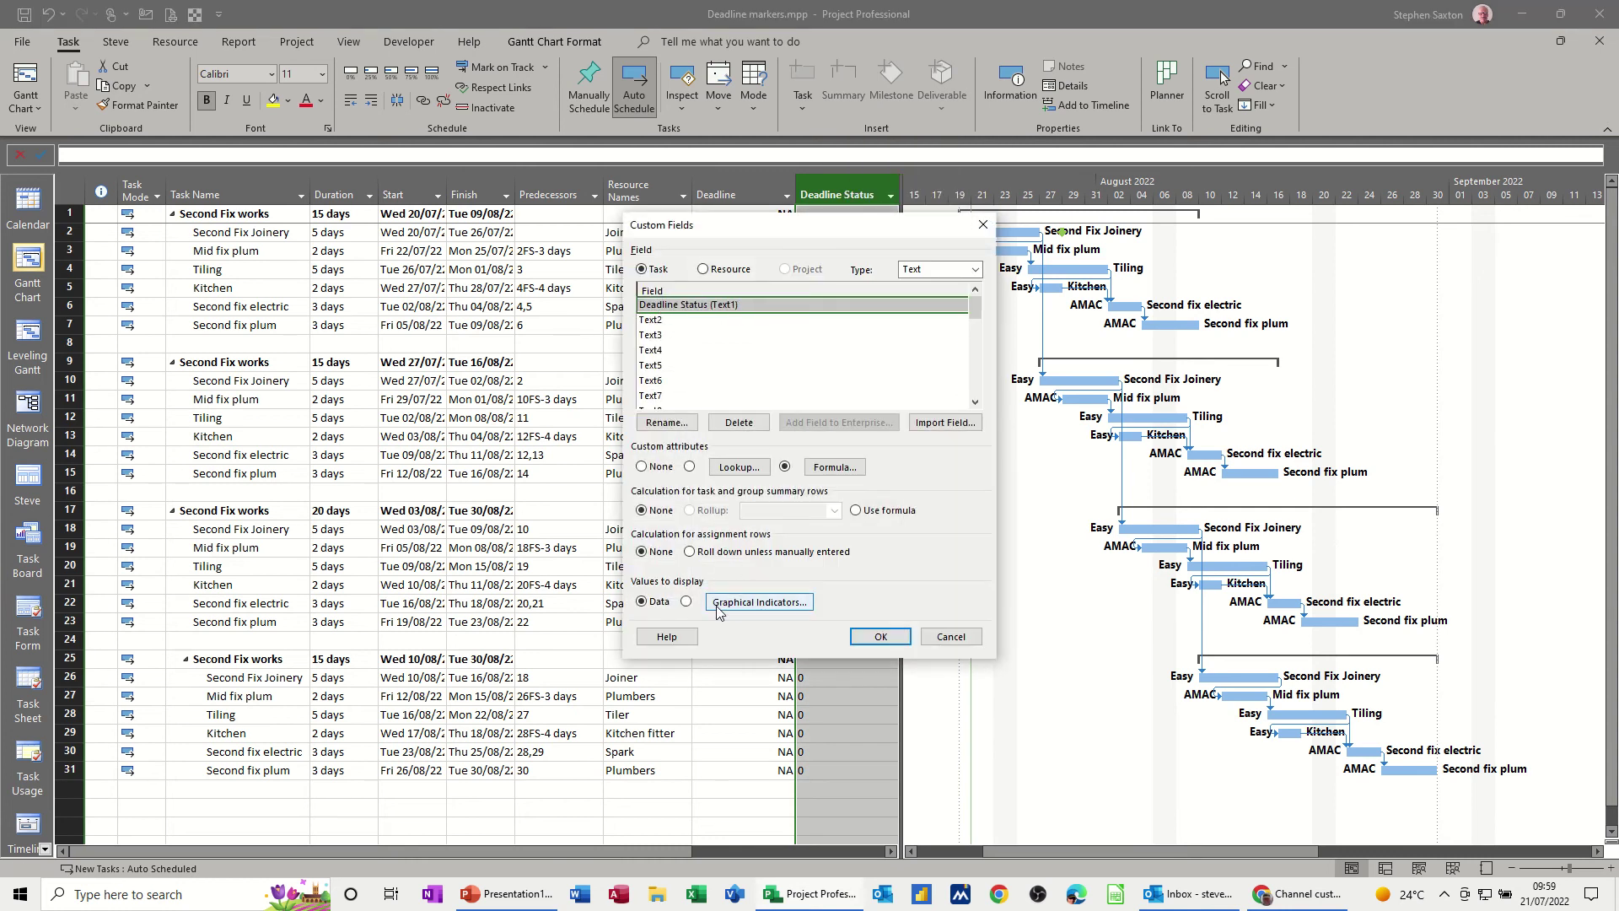
click(762, 602)
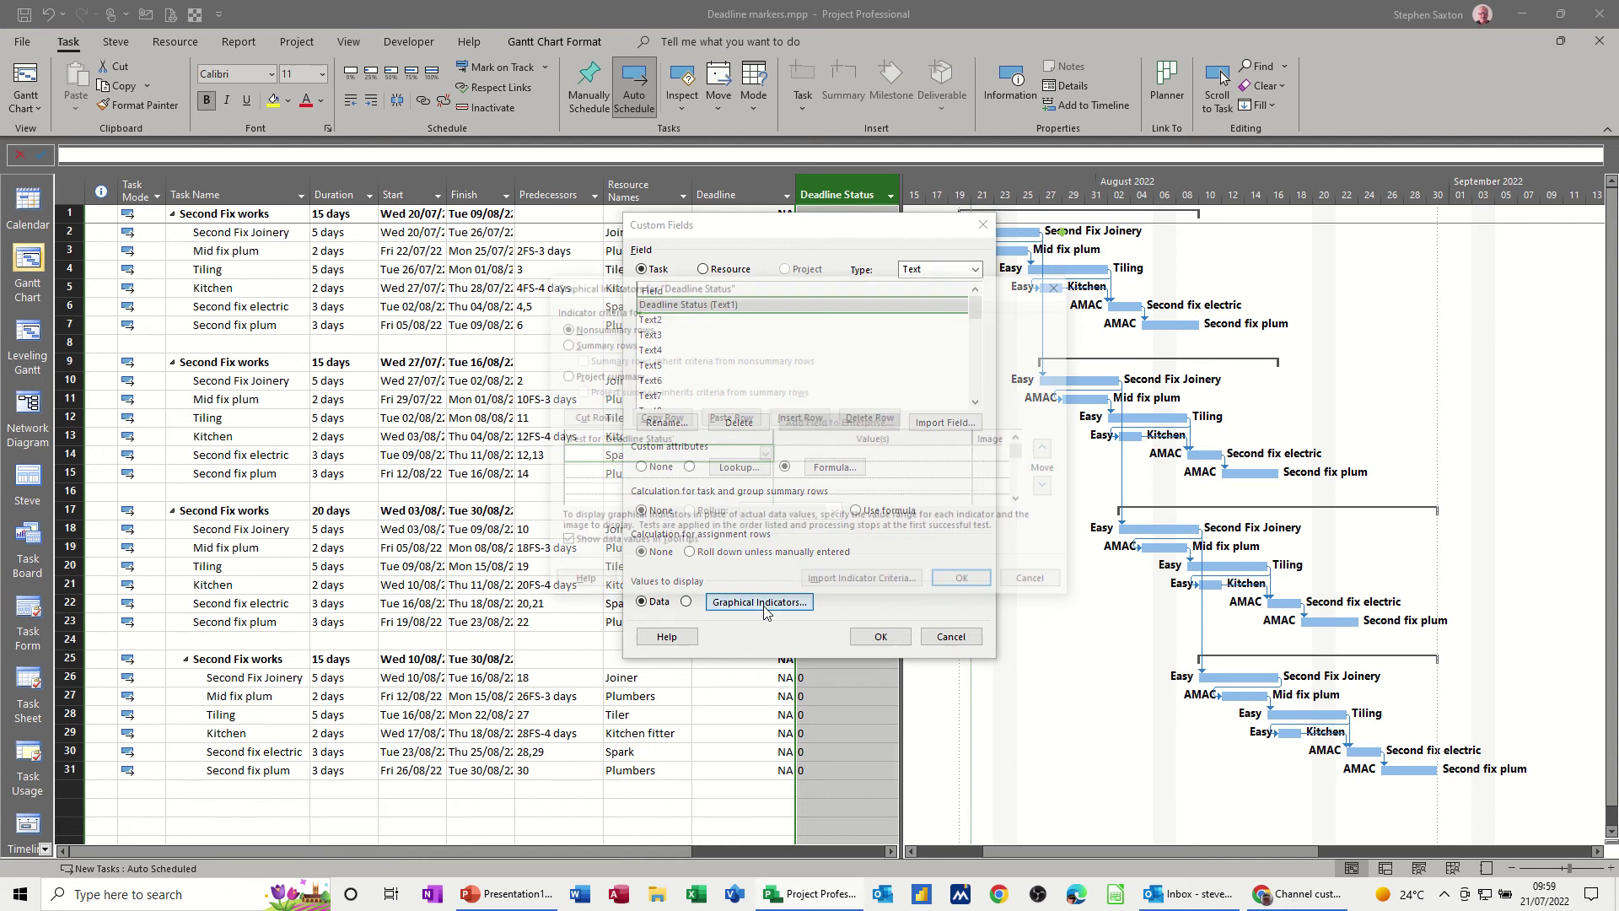
click(767, 463)
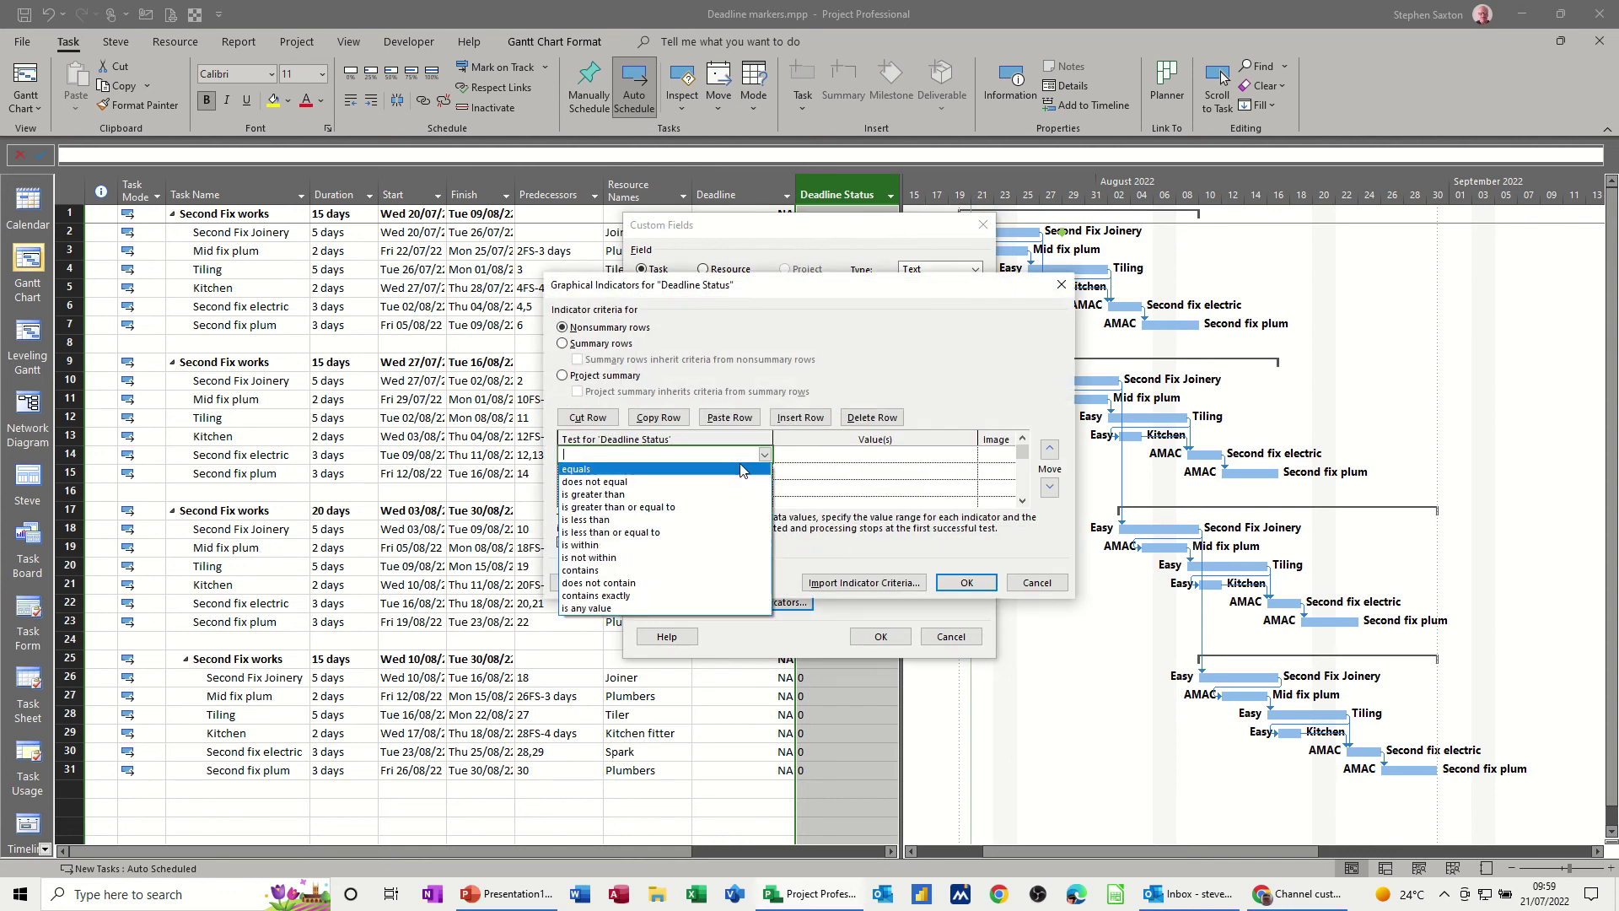
click(744, 471)
click(802, 455)
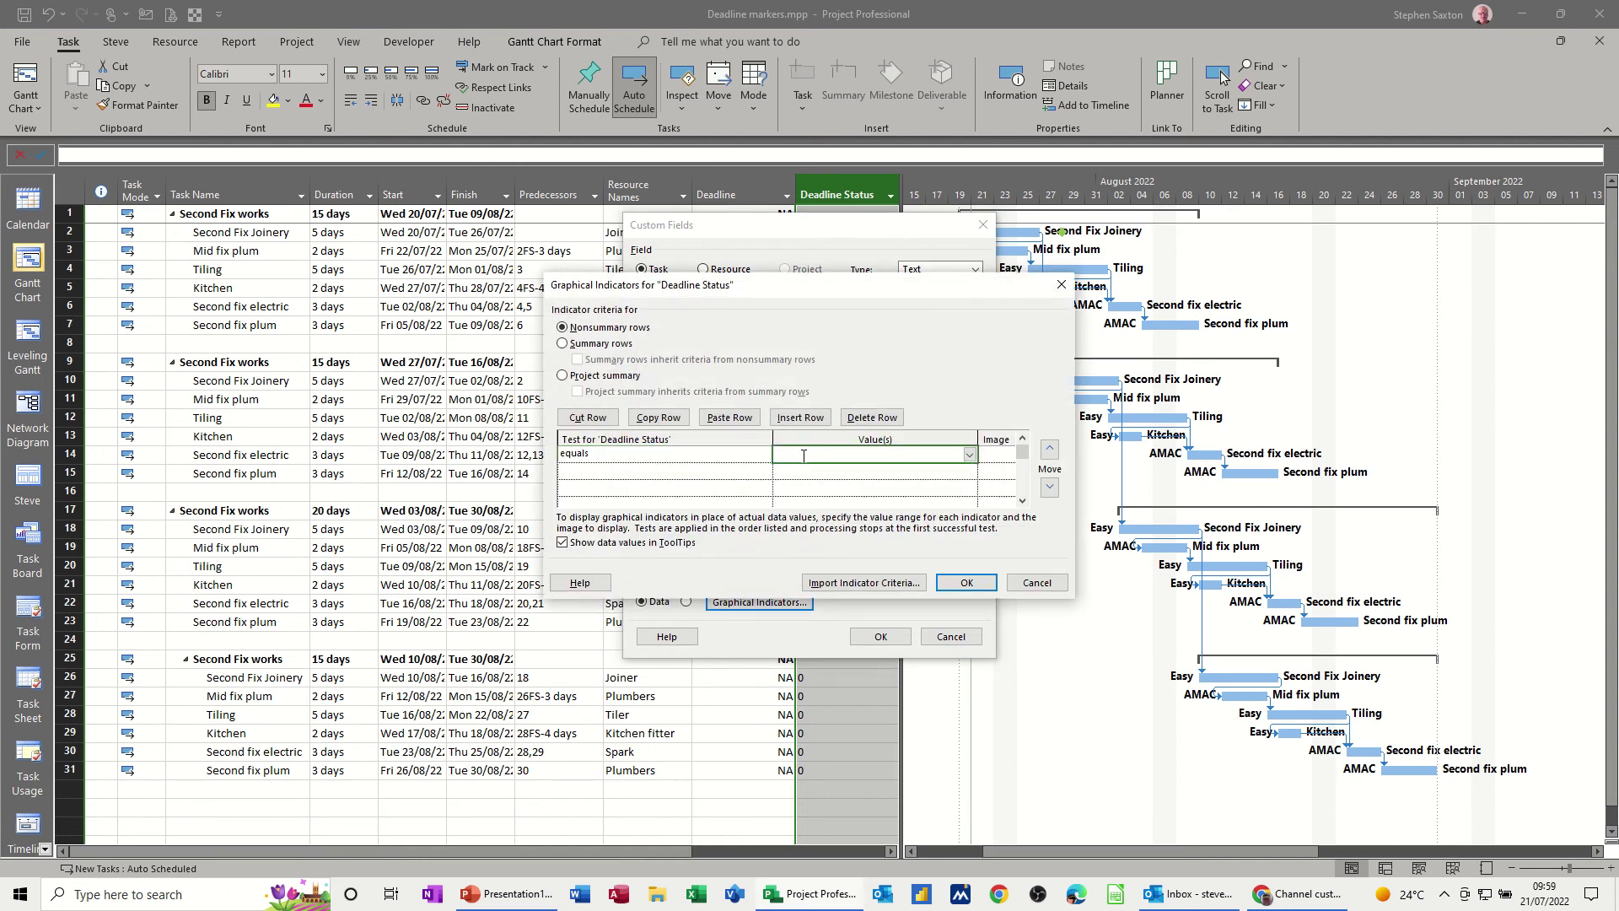
text(0)
click(1004, 457)
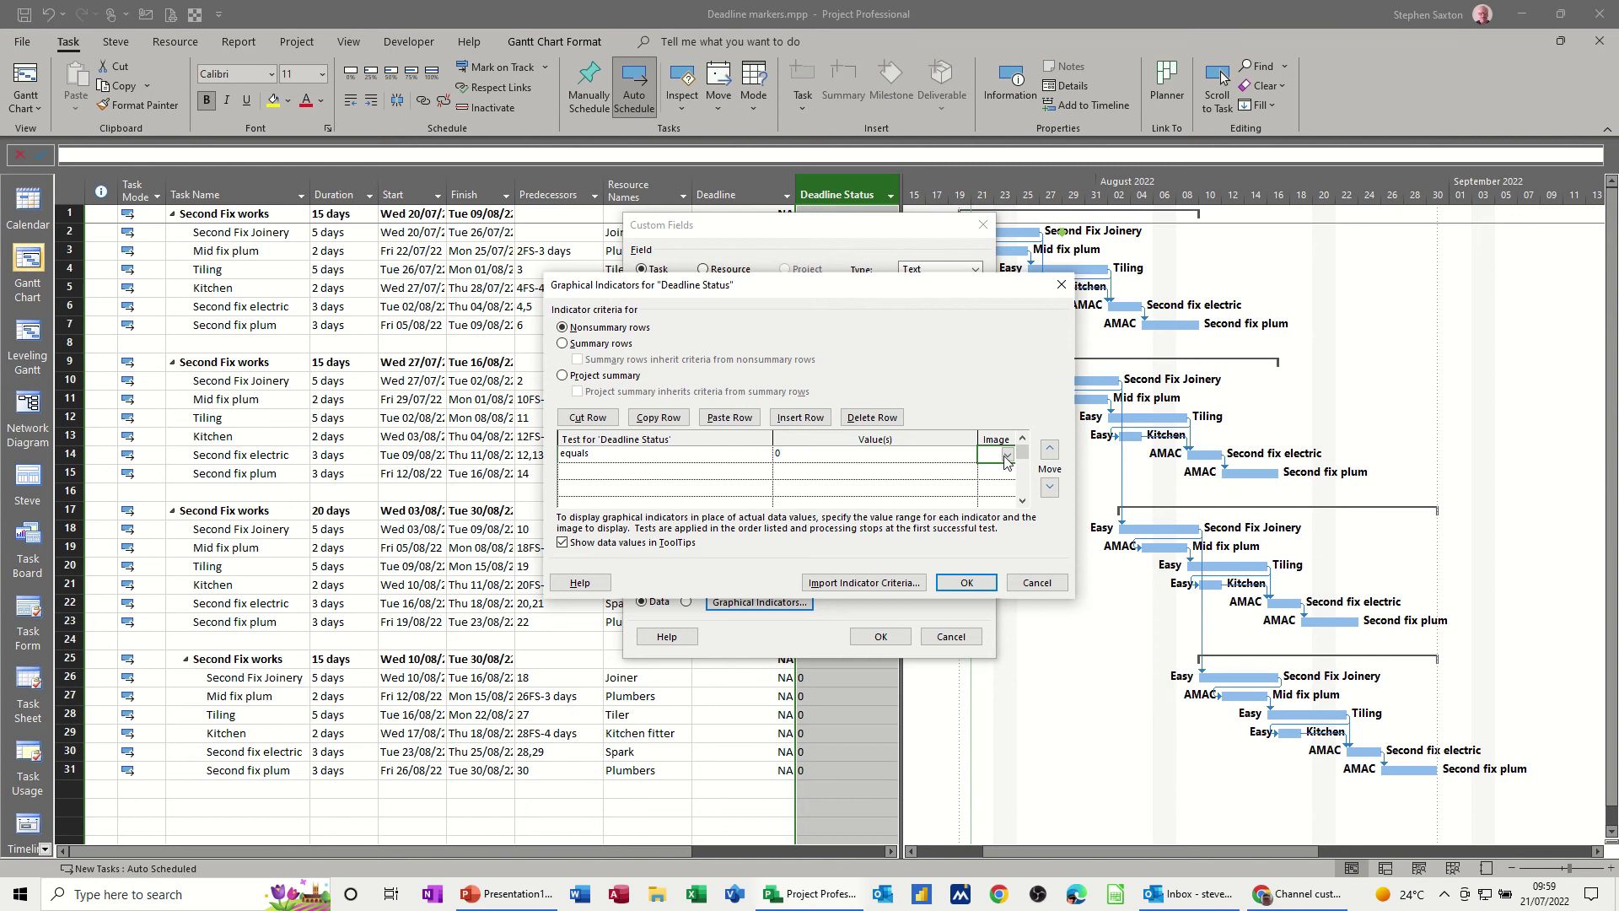
click(1007, 455)
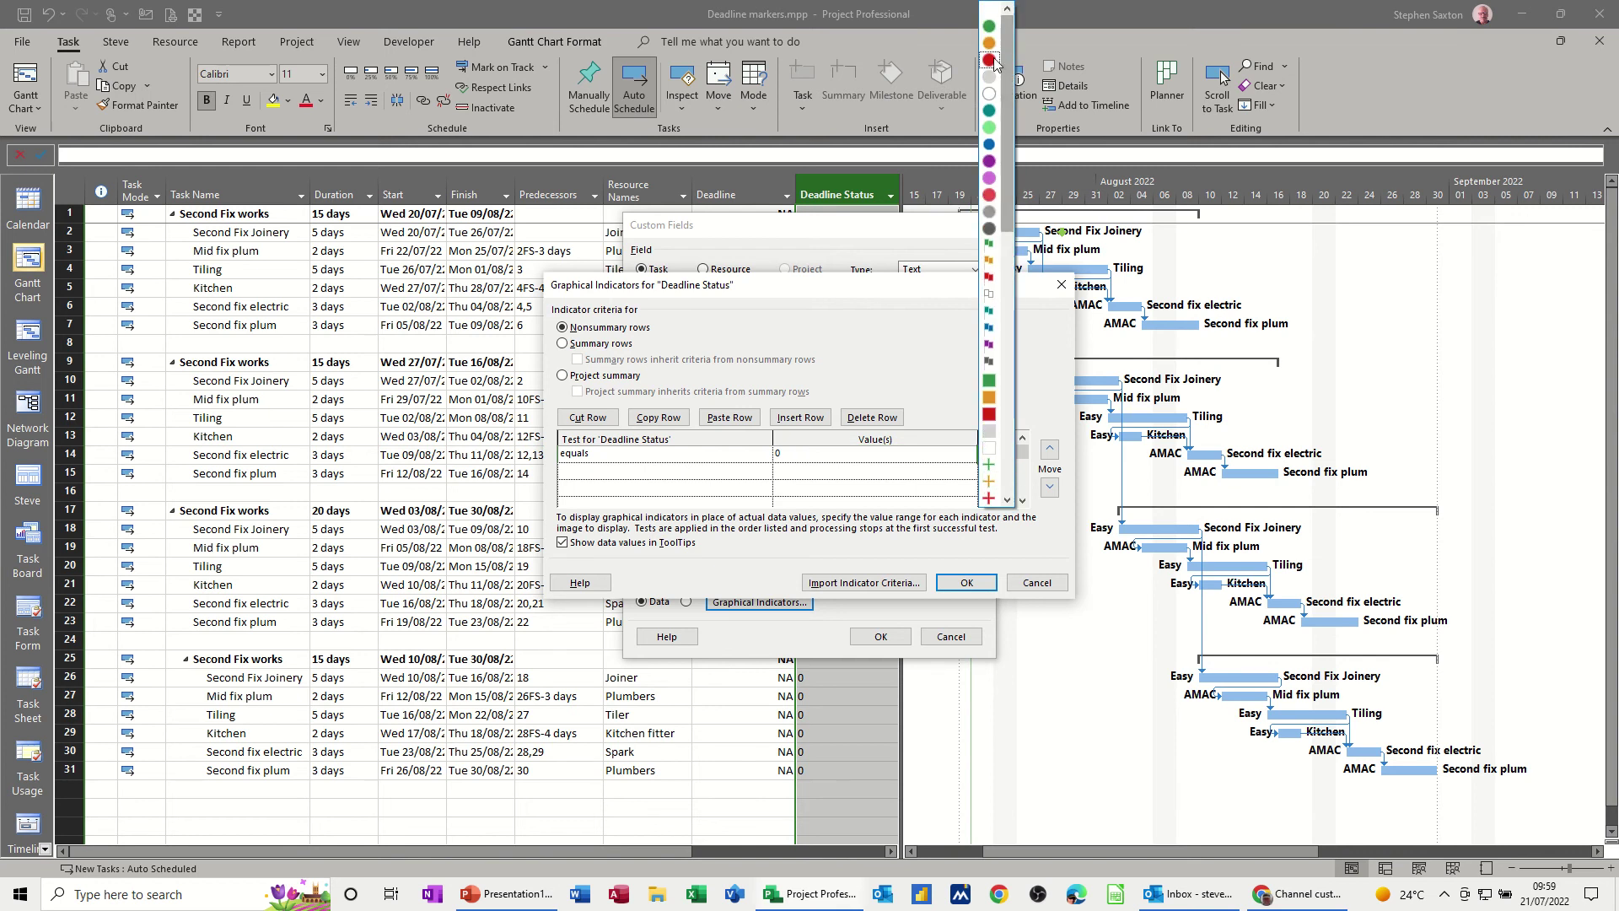
click(988, 27)
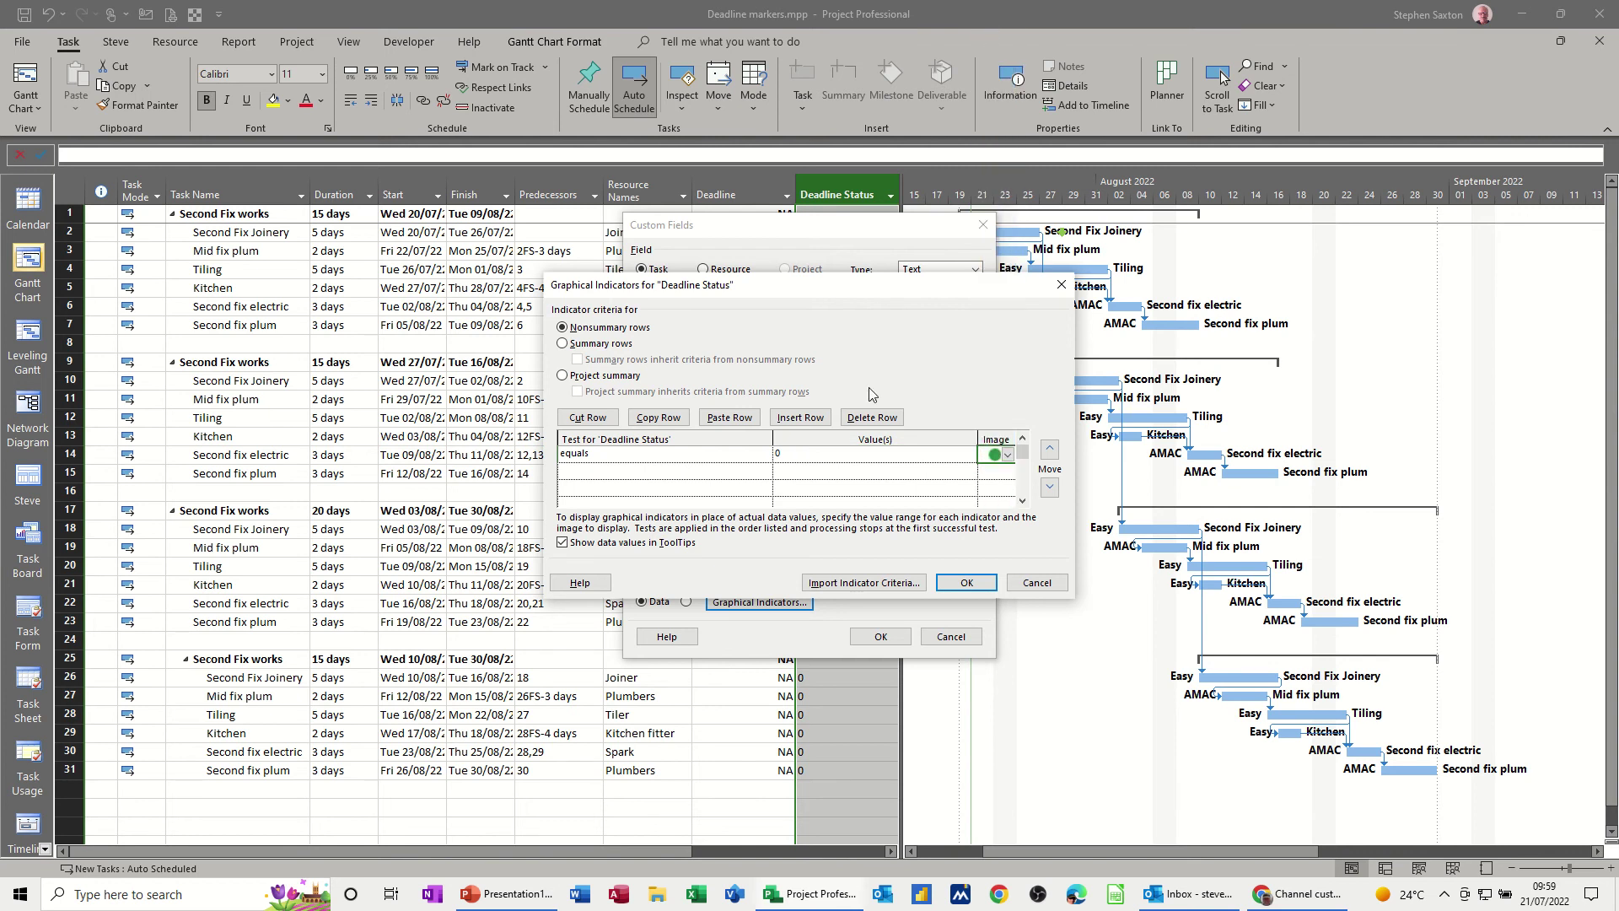
Add a second rule, equals 1 shows a red circle, and apply the indicators
click(708, 470)
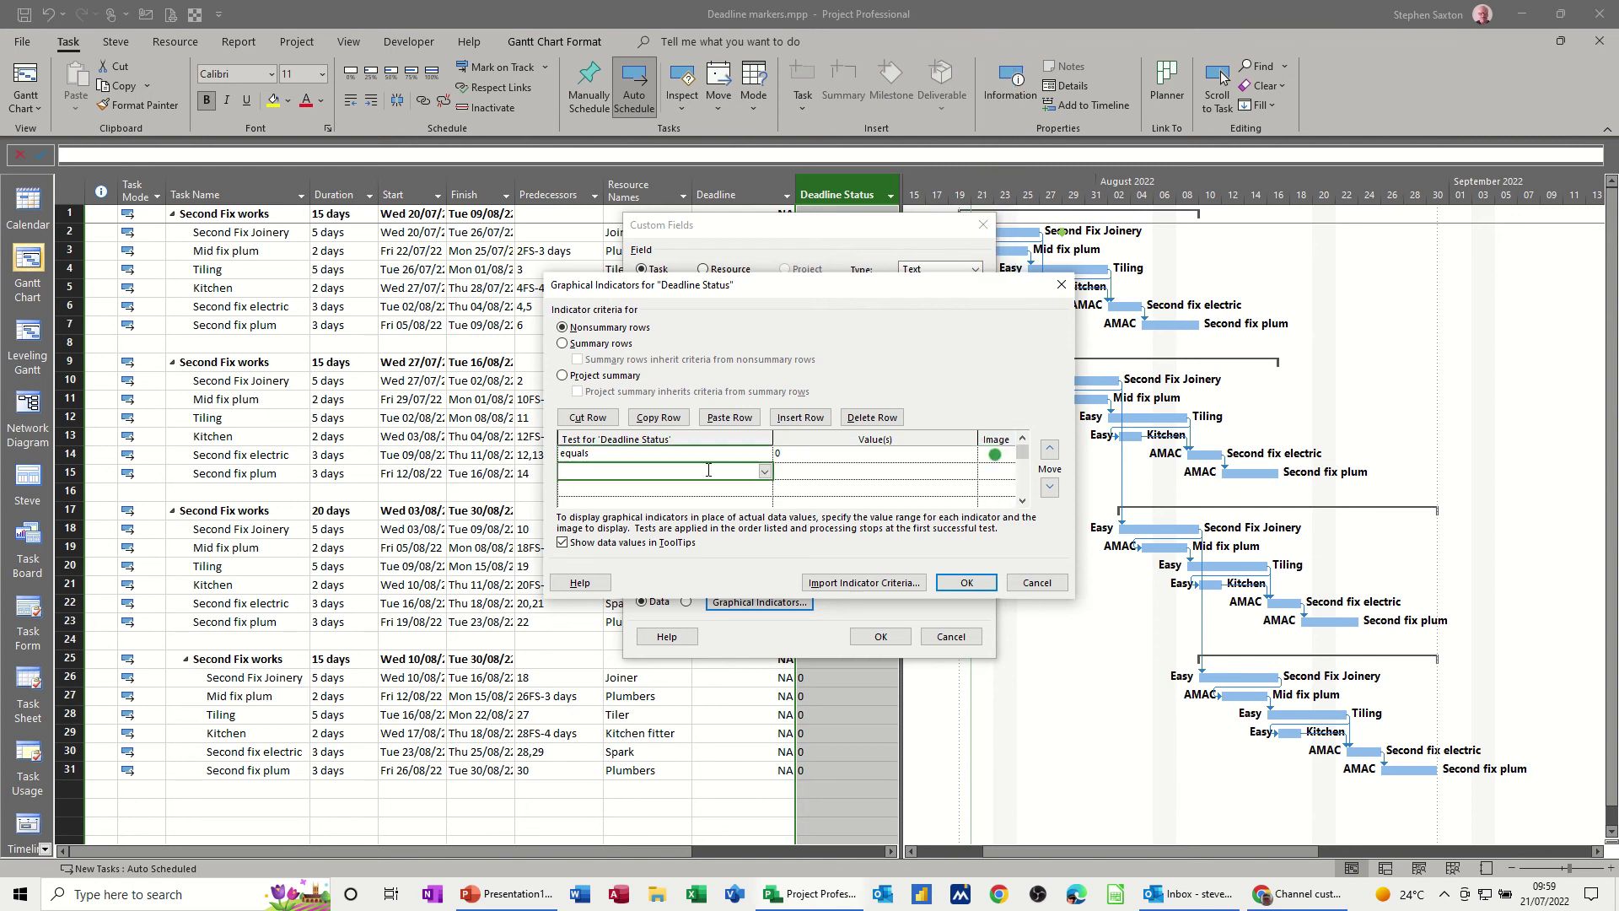
click(764, 475)
click(607, 484)
click(816, 470)
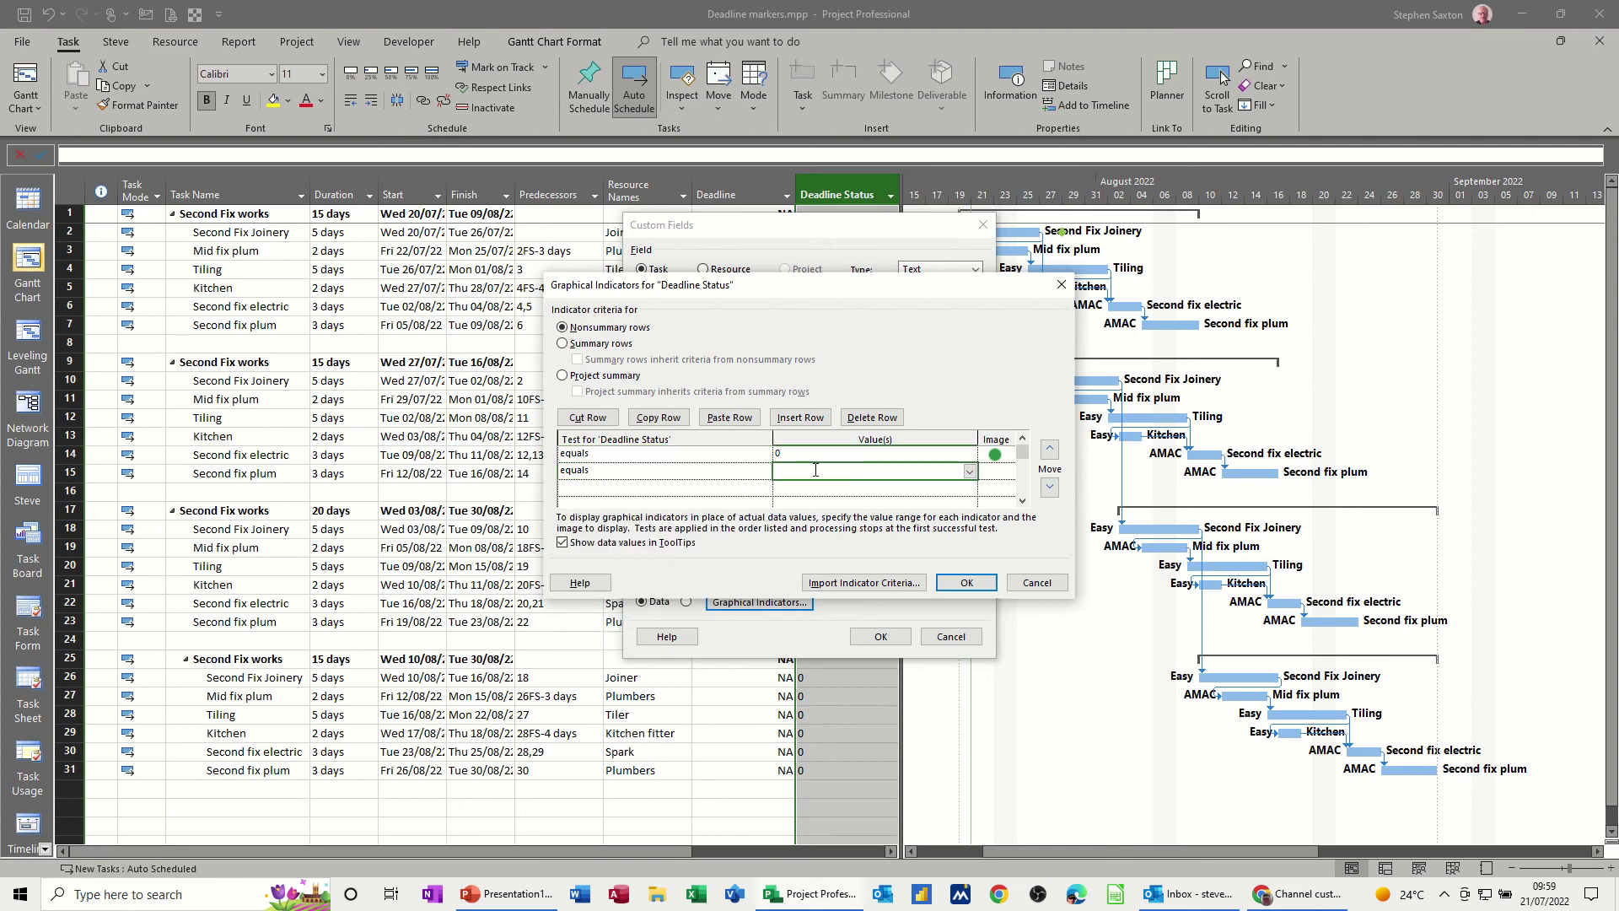
text(1)
click(998, 474)
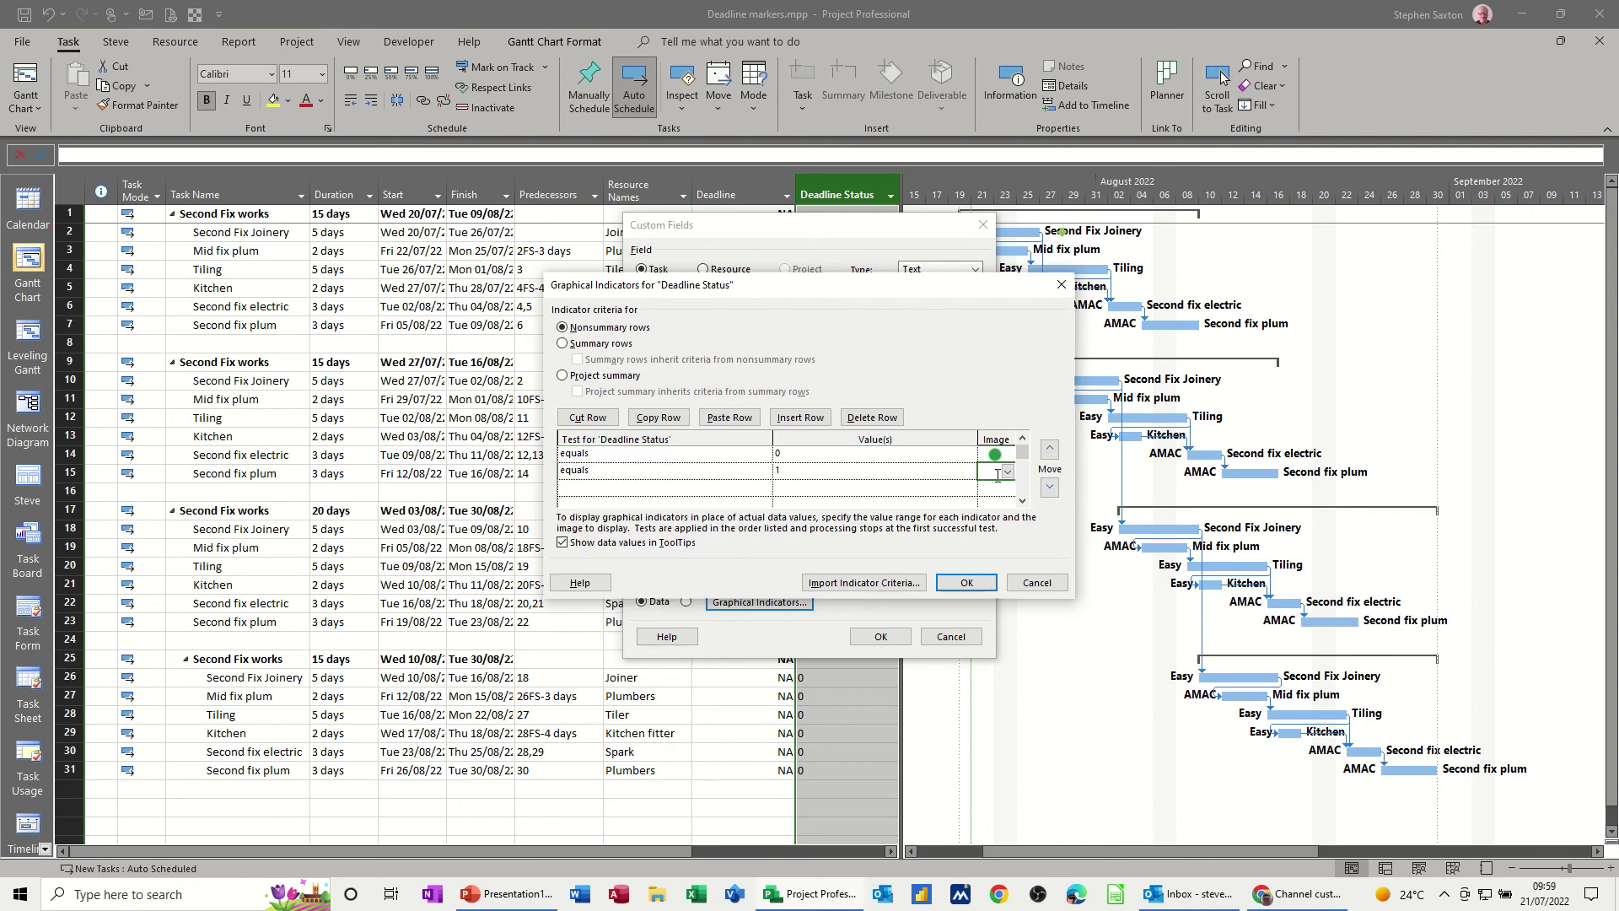
click(1008, 472)
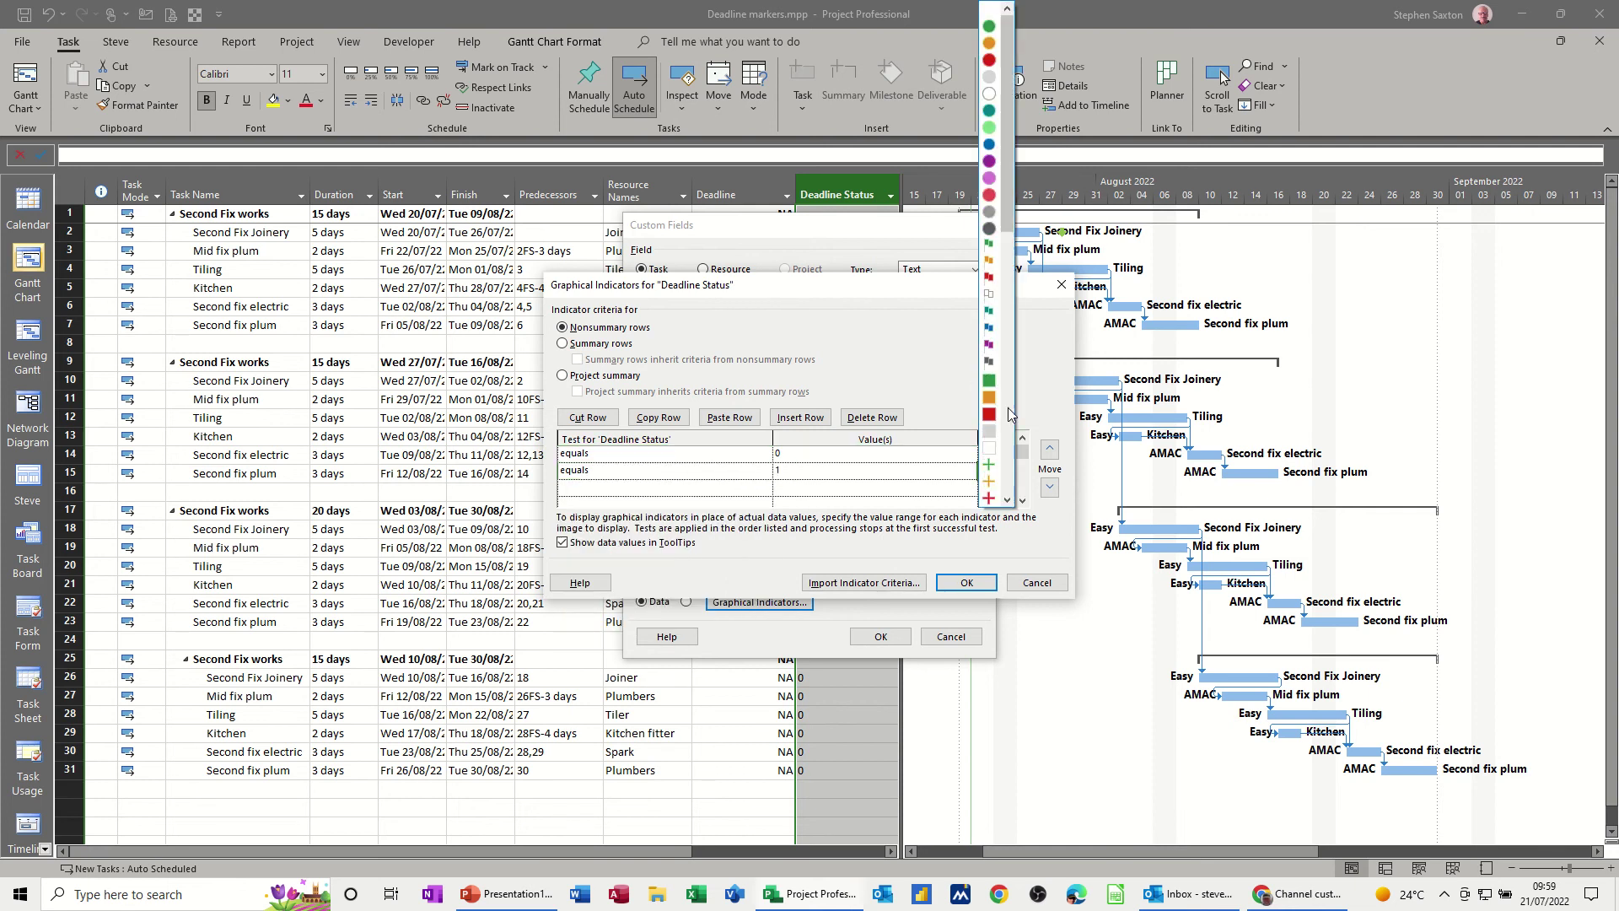
click(990, 61)
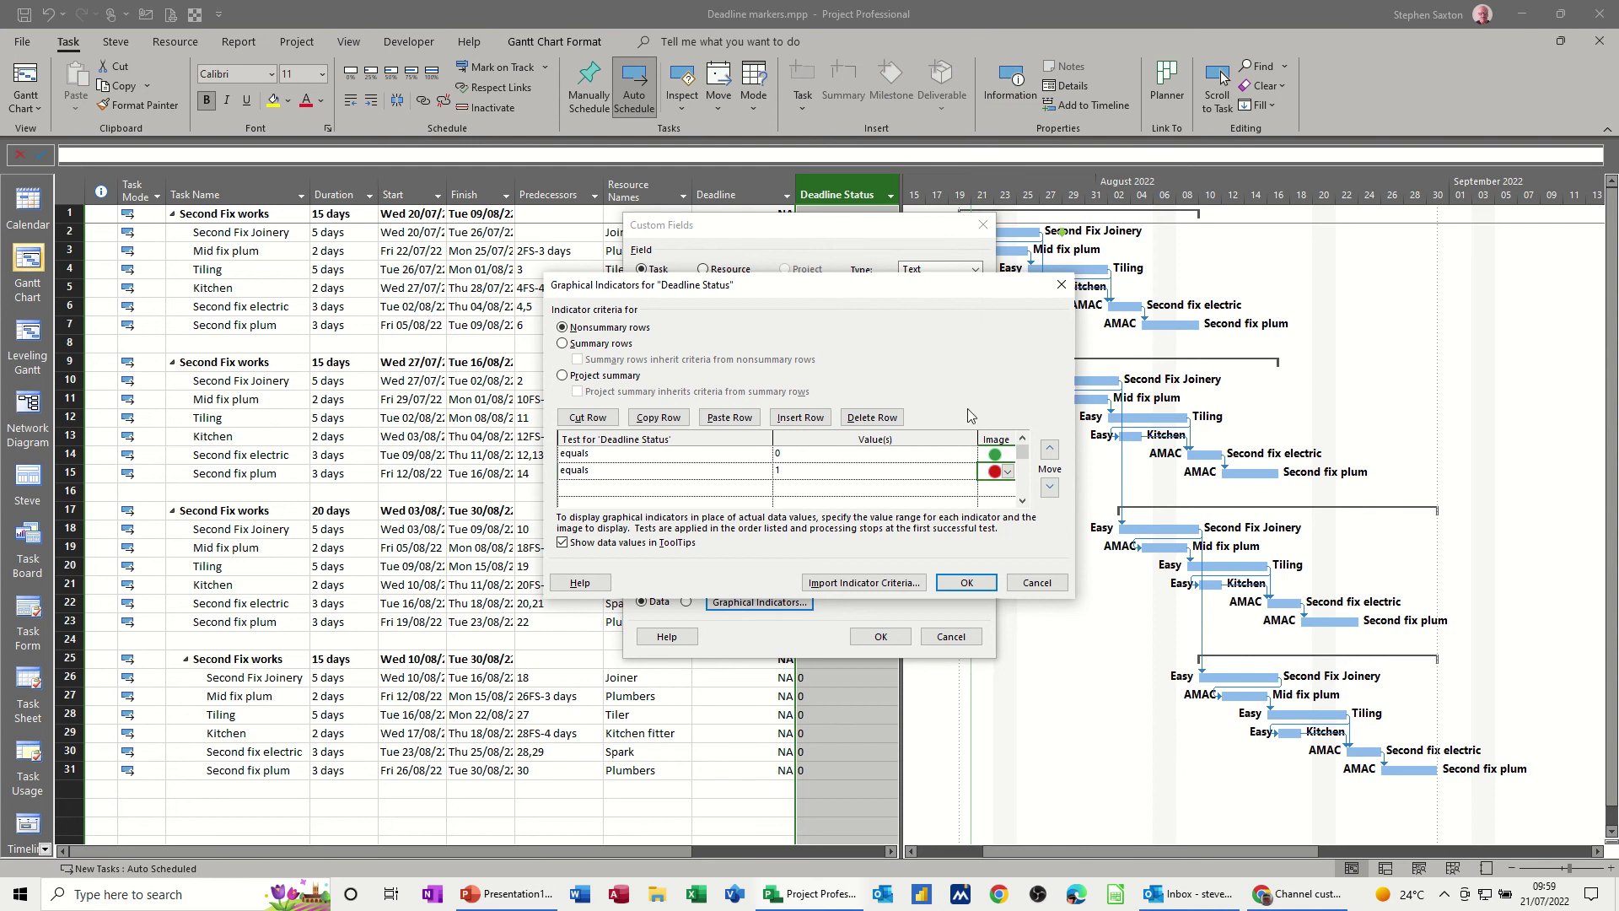
click(946, 583)
Move Second Fix Joinery's deadline to Wed 10/08/22 and copy it down to row 7
click(880, 636)
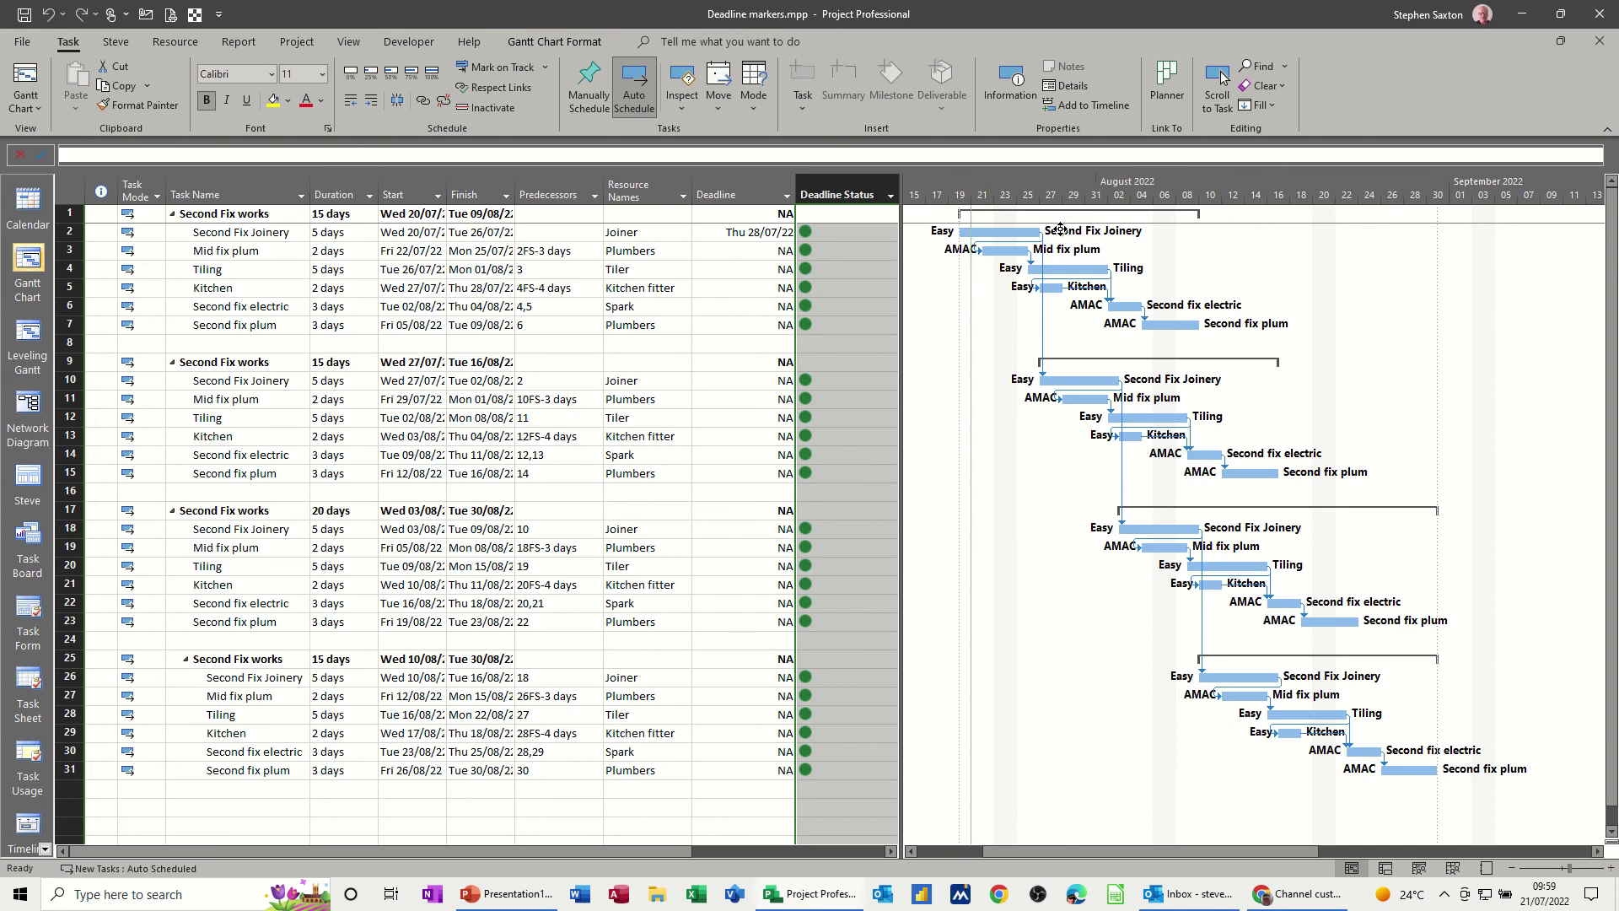
drag(1060, 228, 912, 234)
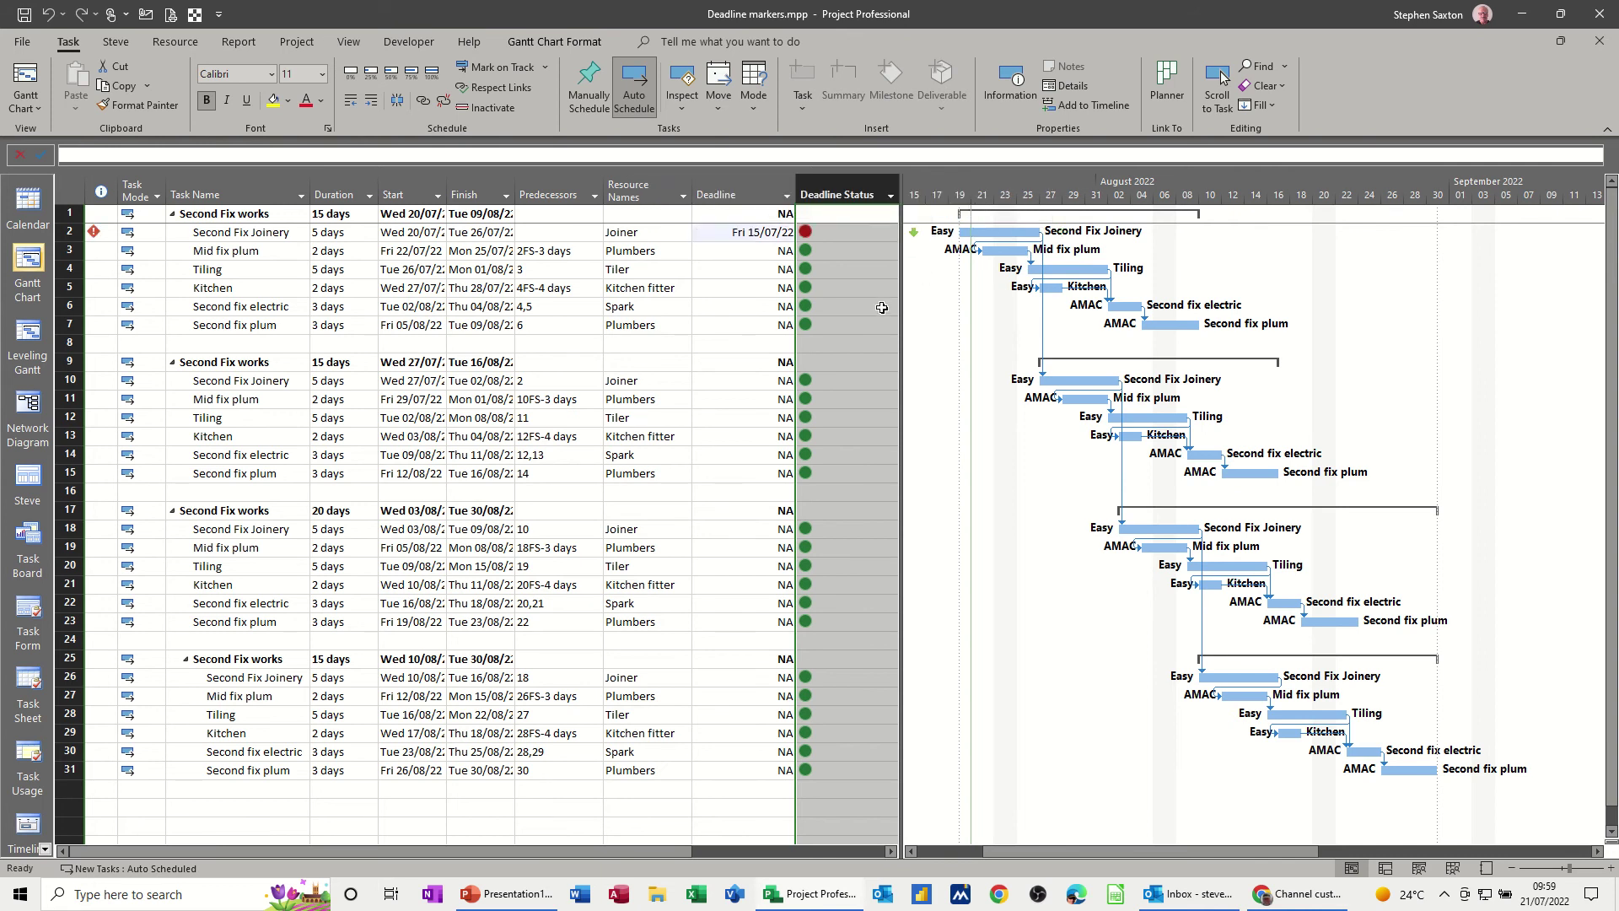
click(731, 251)
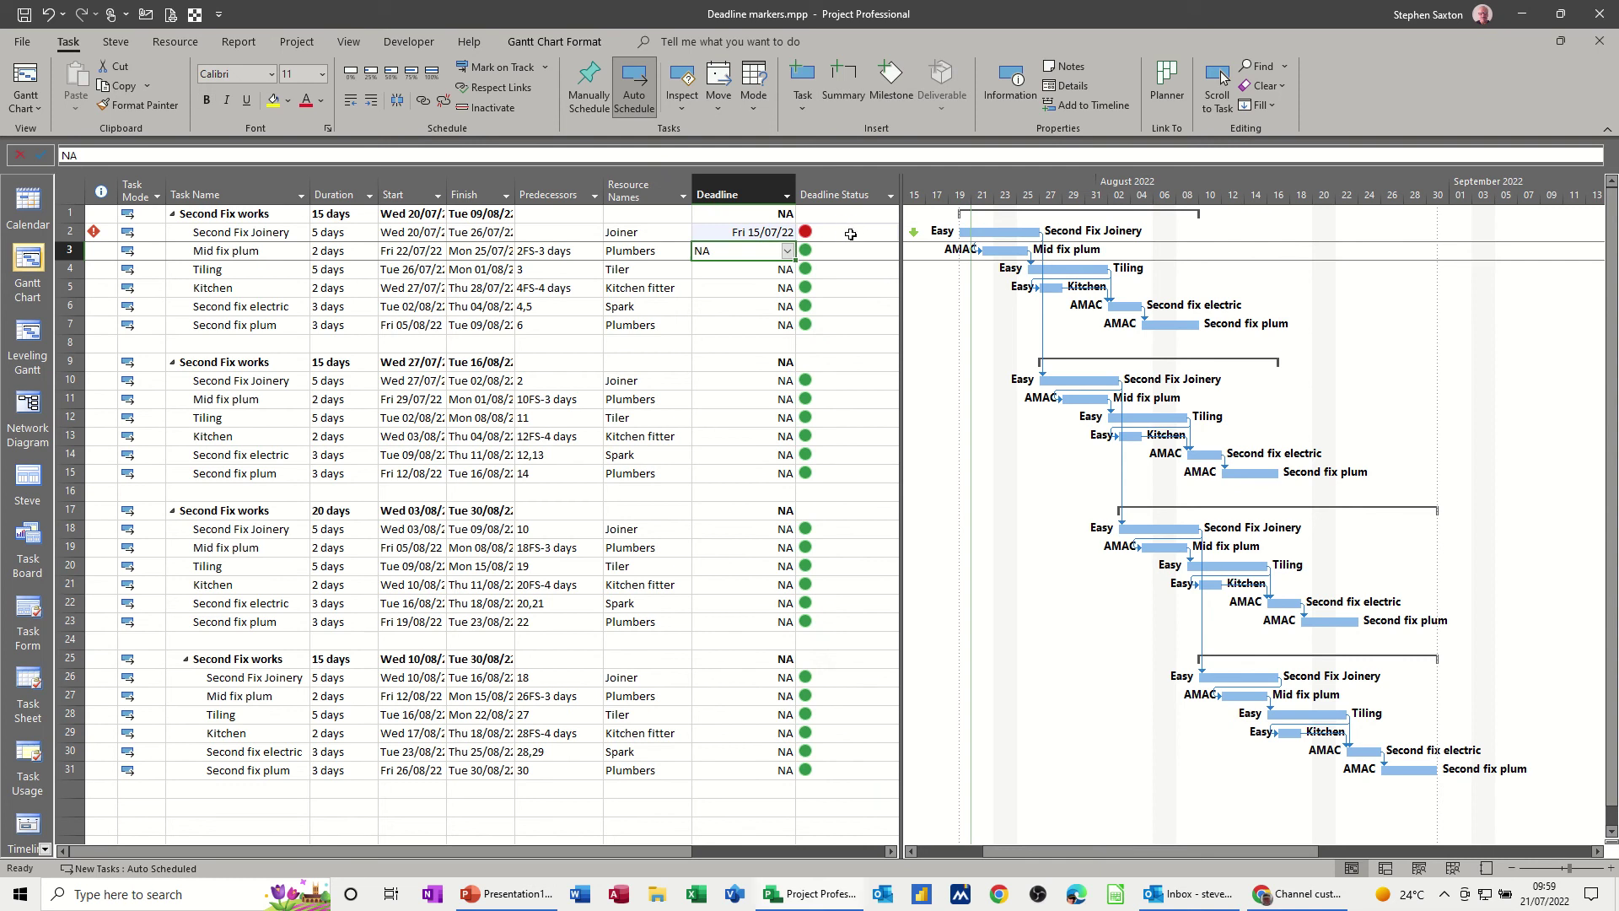
mouse_move(851, 234)
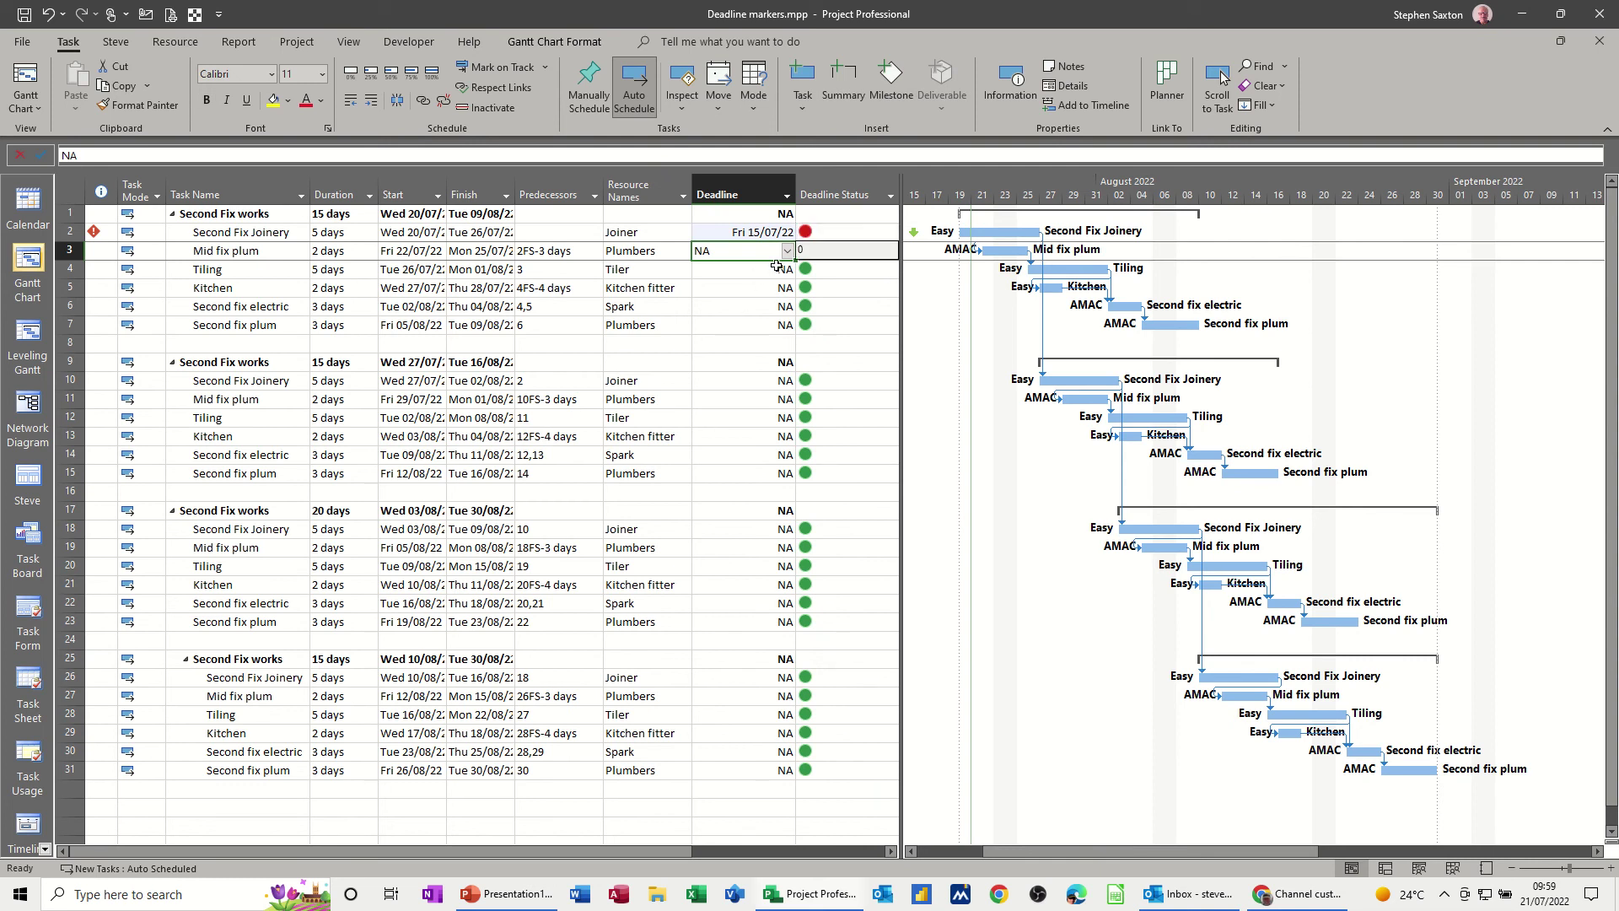
mouse_move(798, 255)
click(768, 231)
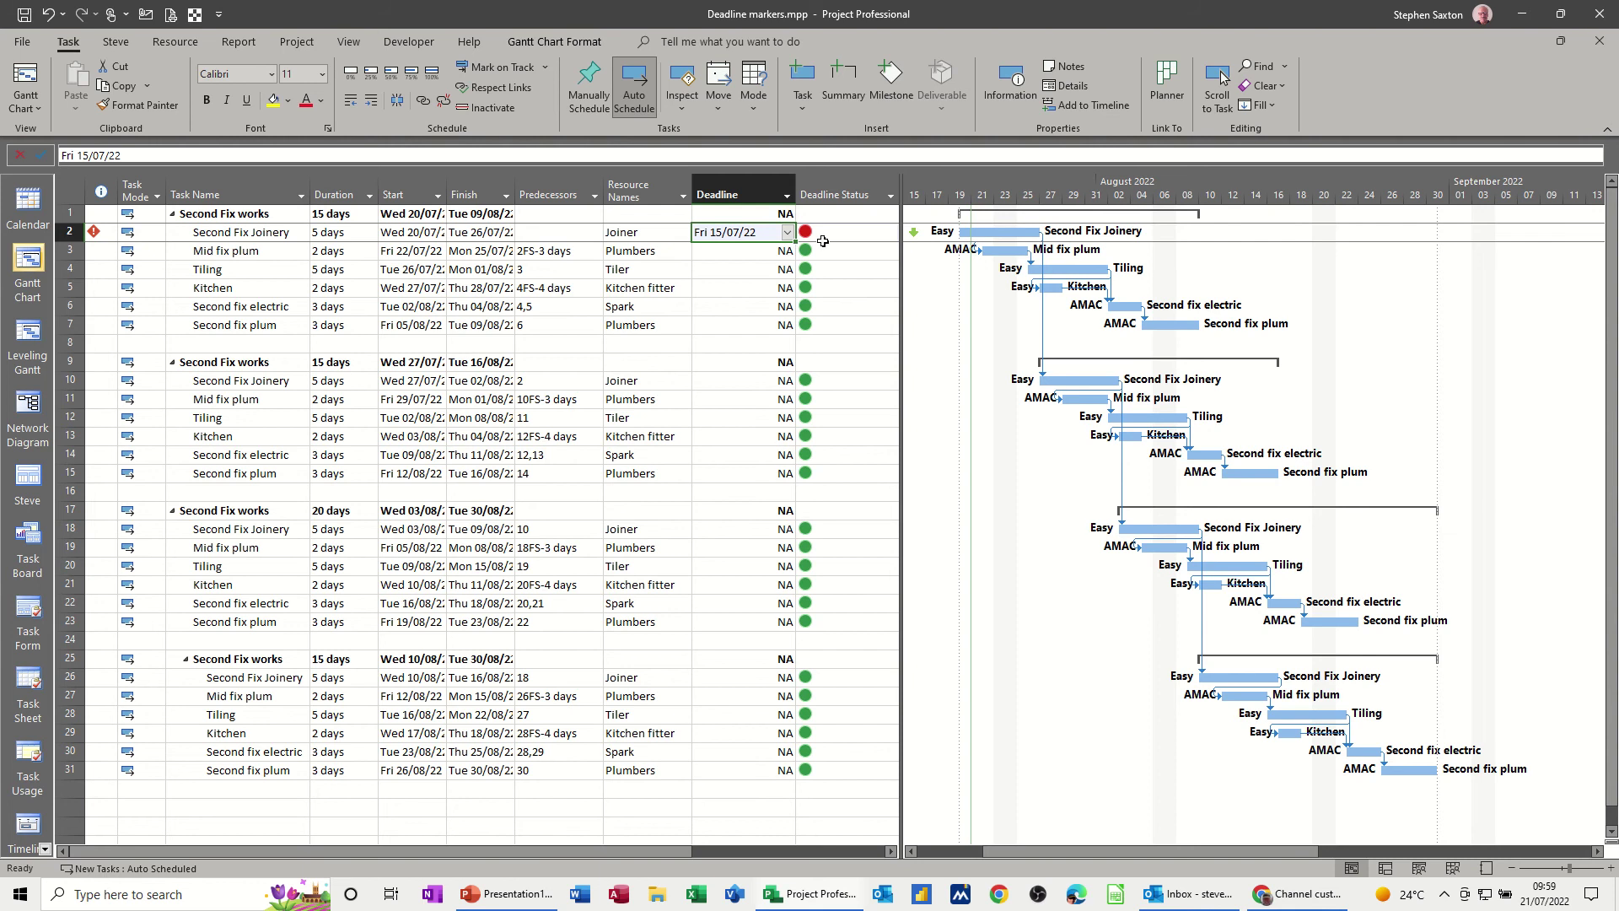
drag(911, 233, 1180, 245)
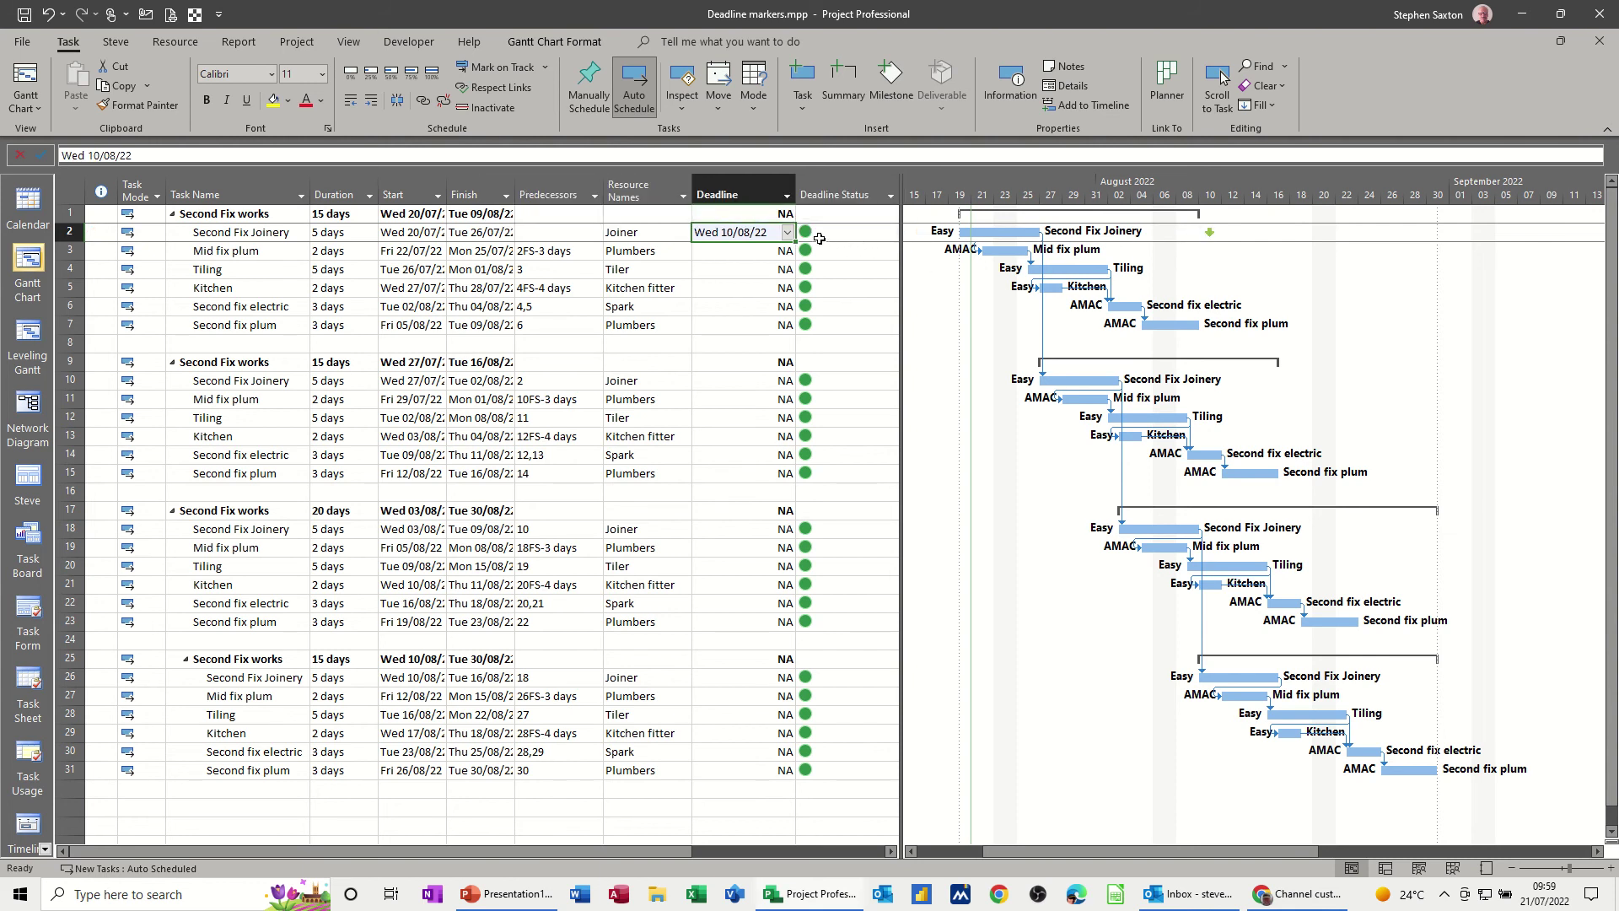
drag(795, 243, 795, 332)
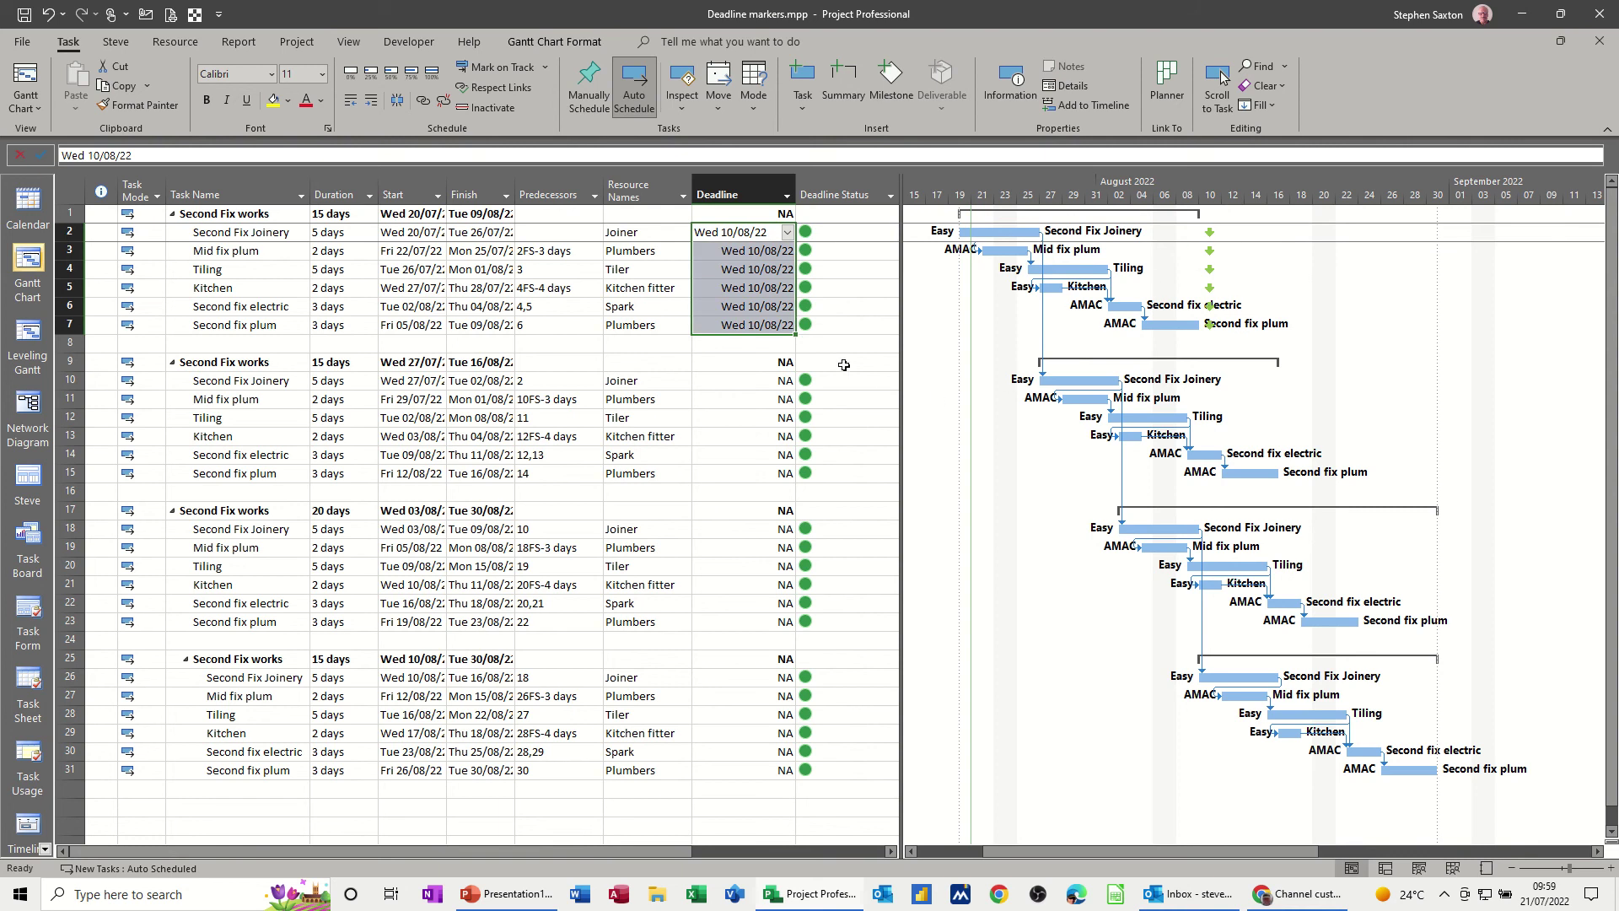
Give rows 10 through 13 a deadline of Mon 25/07/22
click(742, 380)
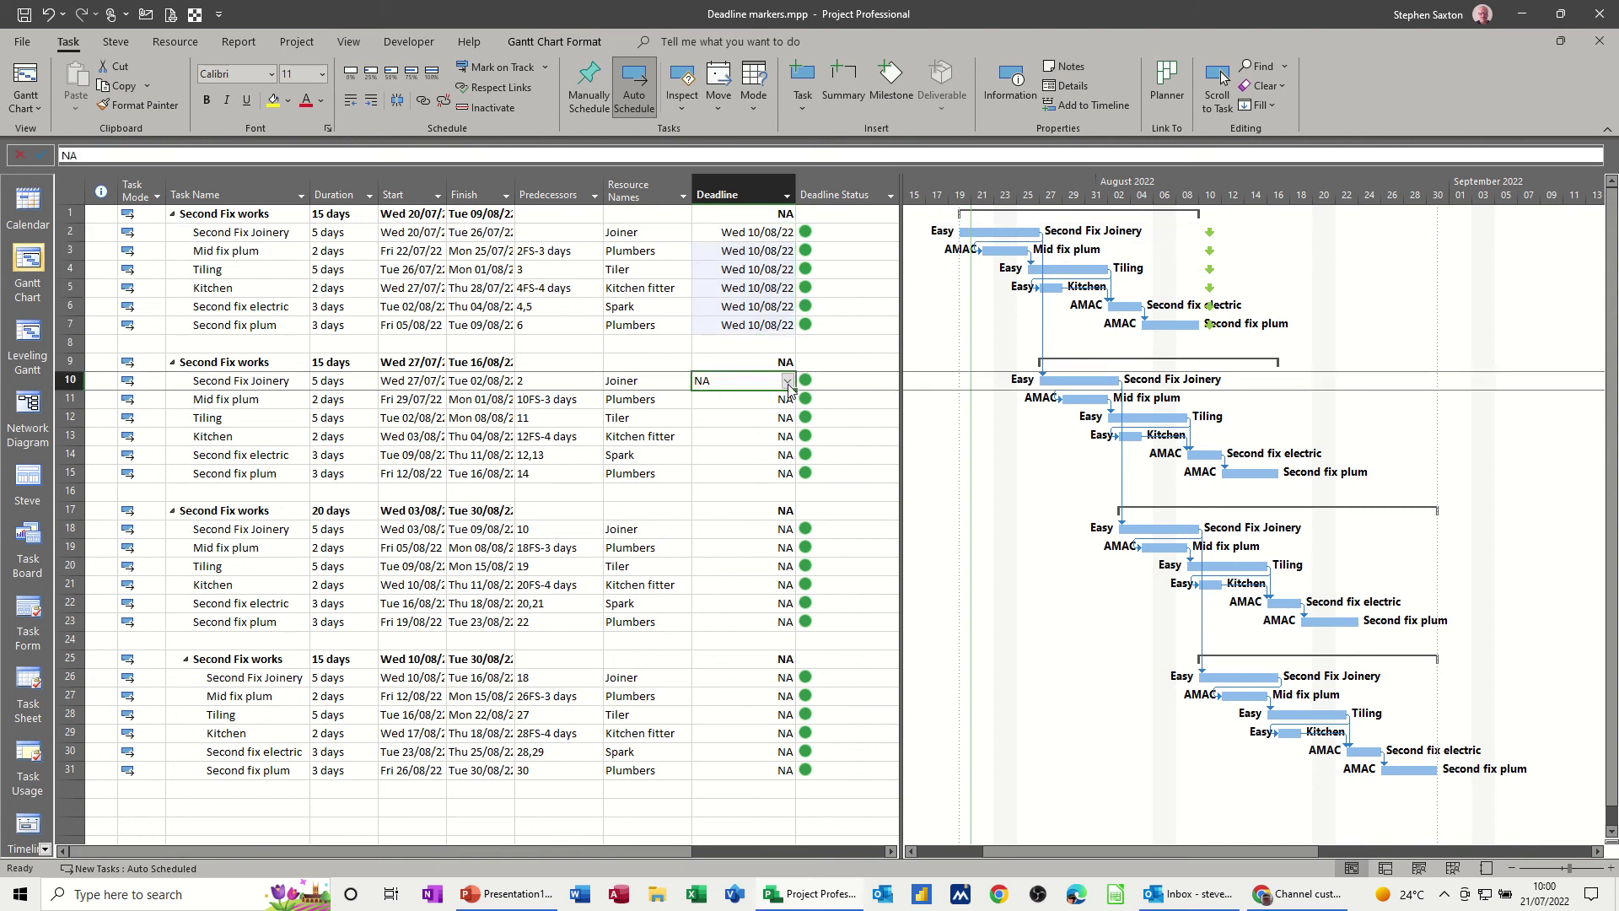
click(788, 384)
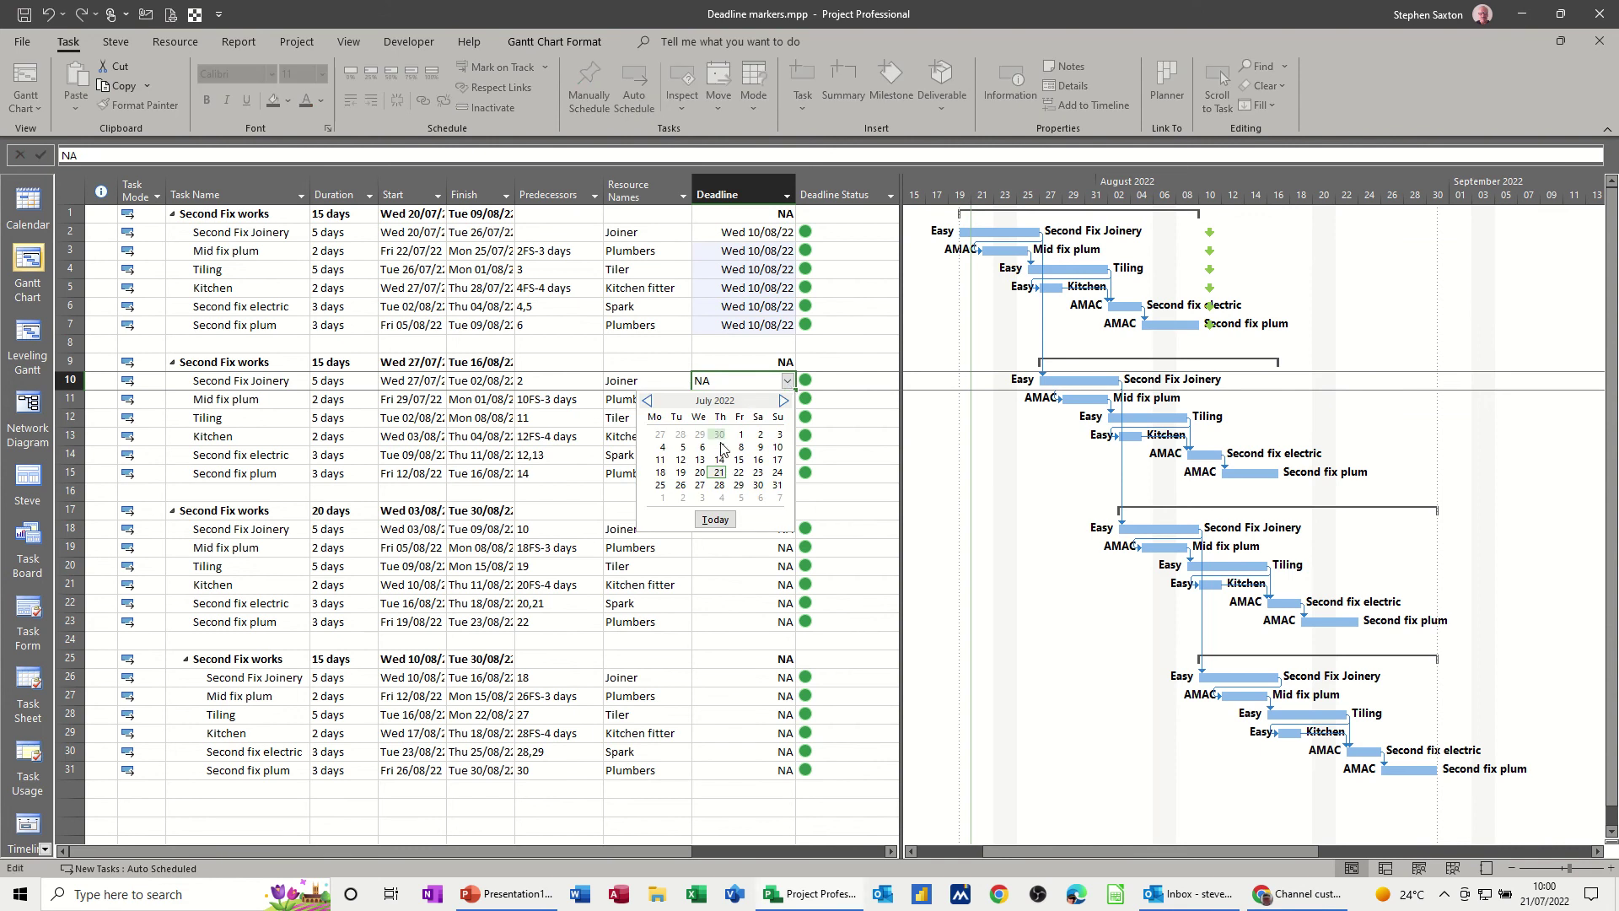
click(661, 487)
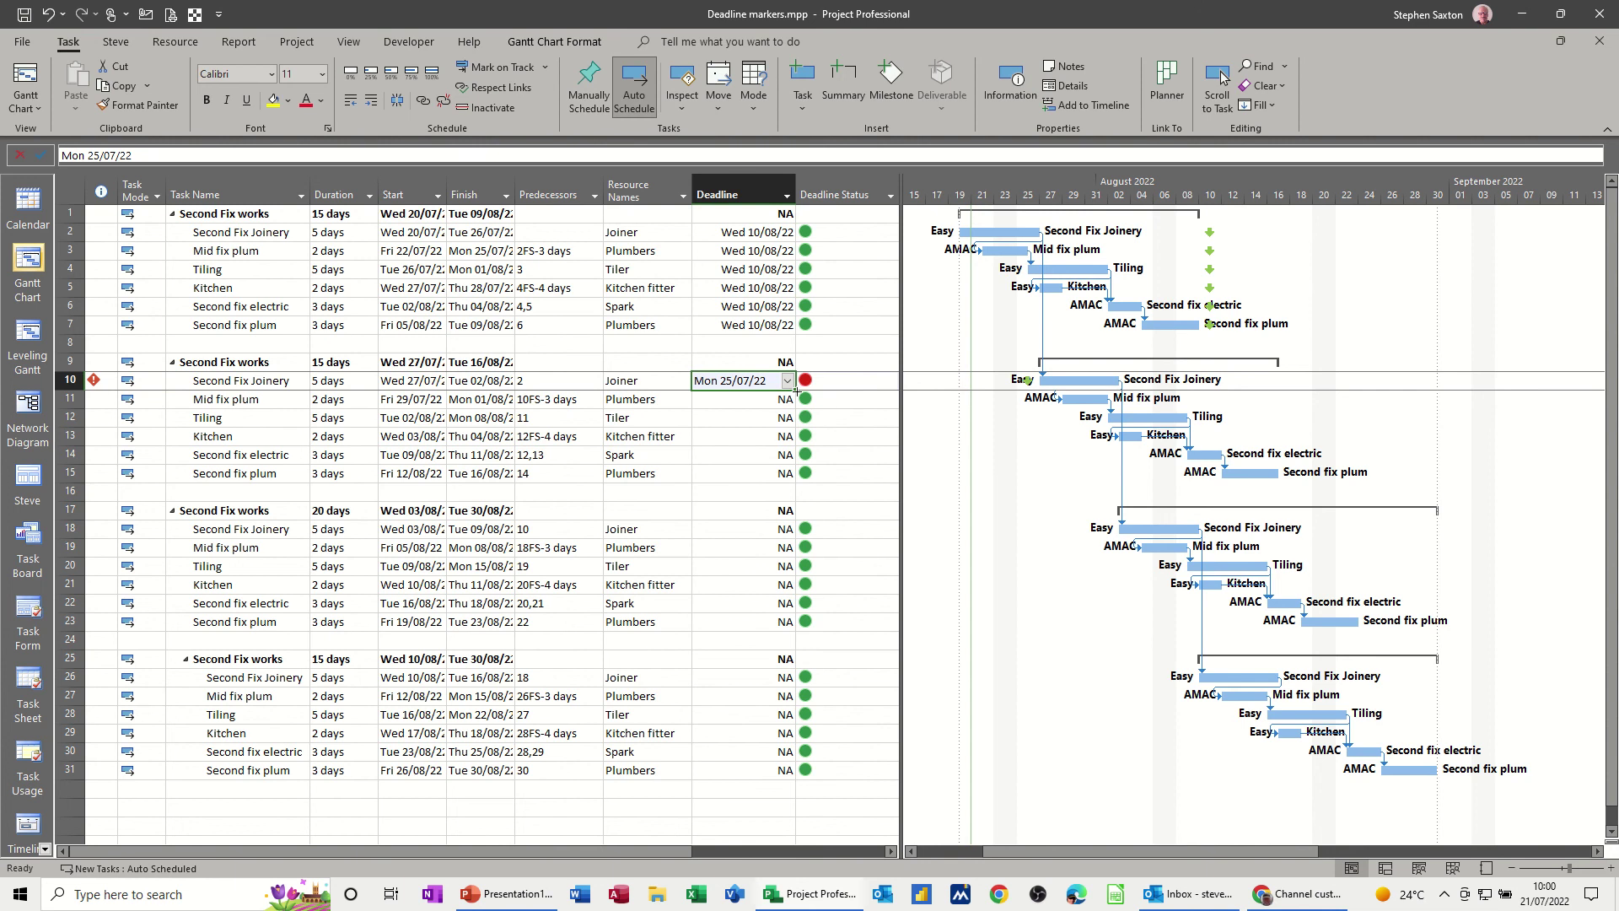
drag(796, 390, 796, 444)
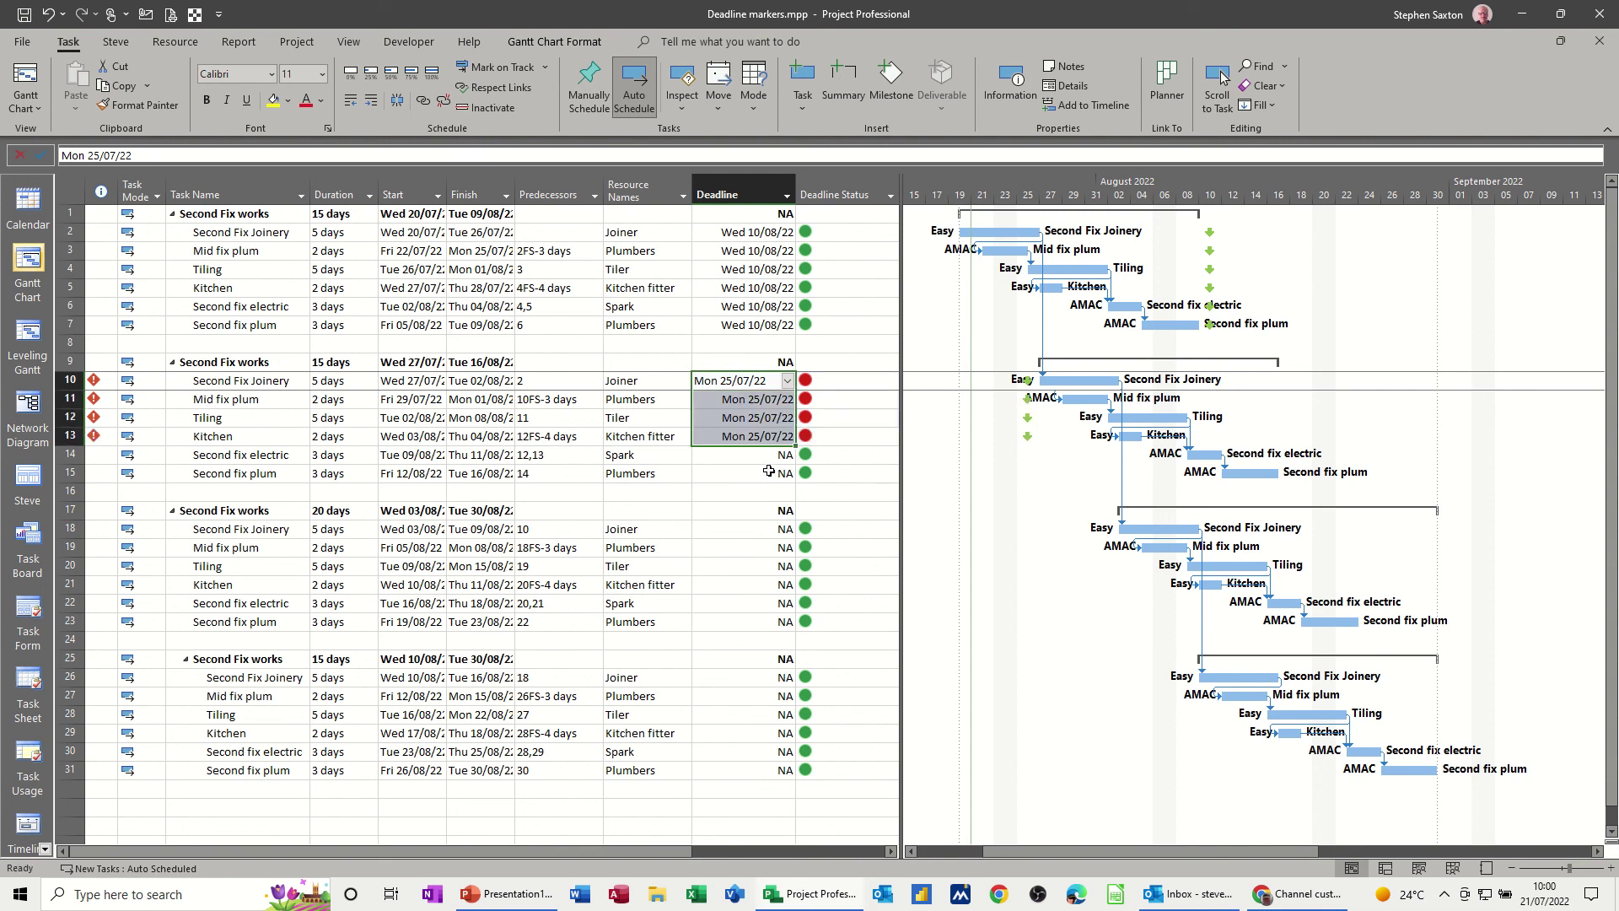
Set rows 14 and 15 to a deadline of Wed 14/09/22
click(762, 460)
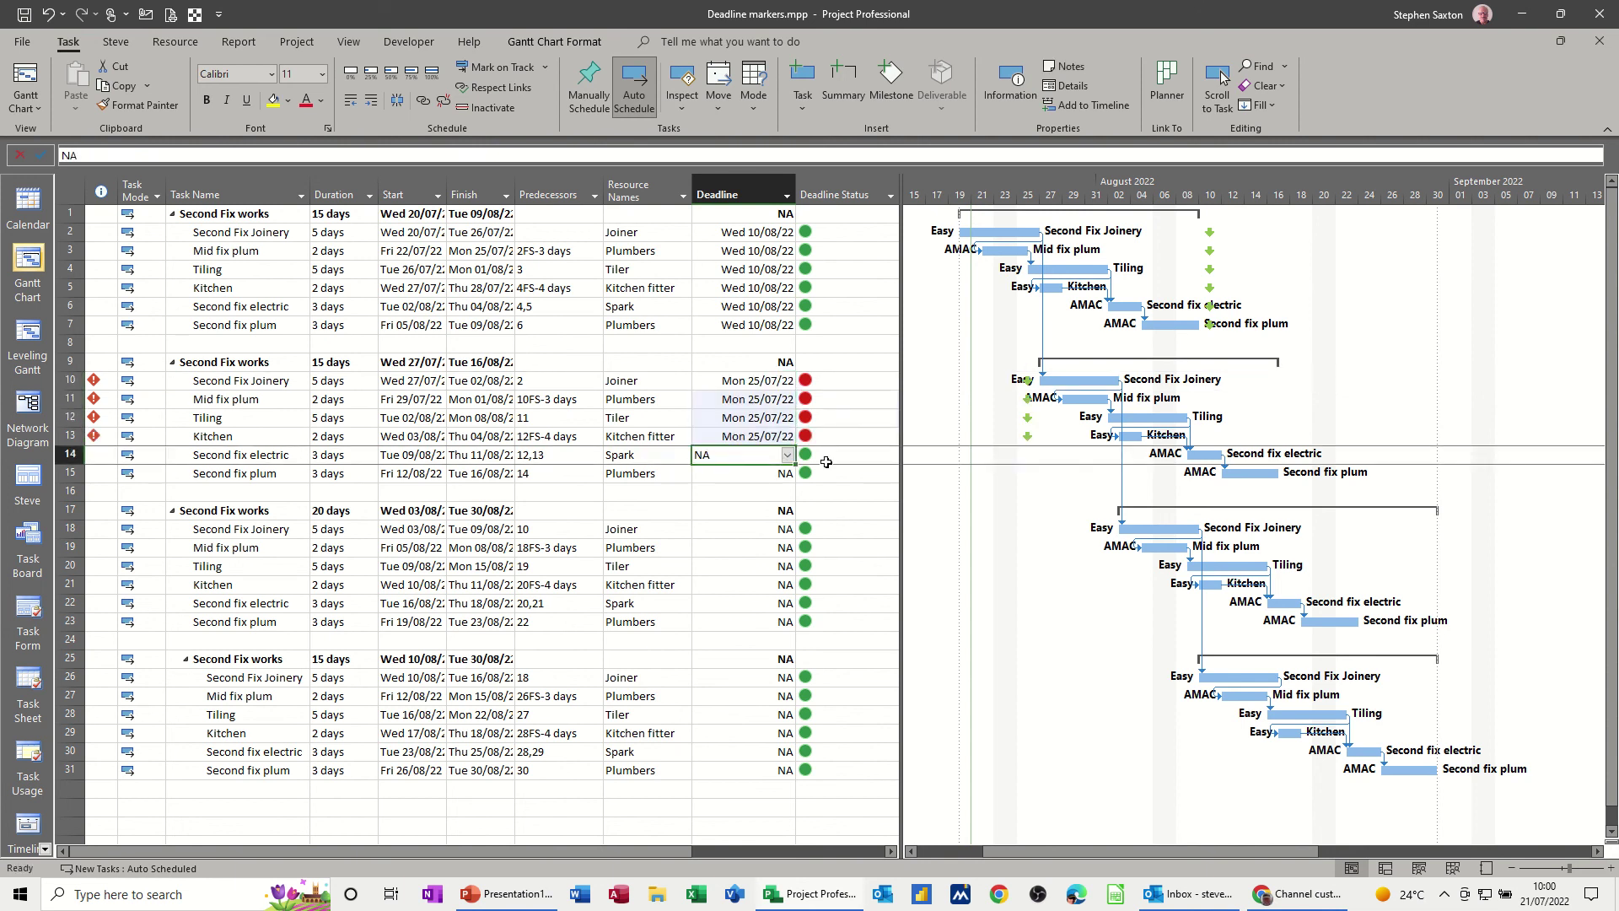
click(788, 456)
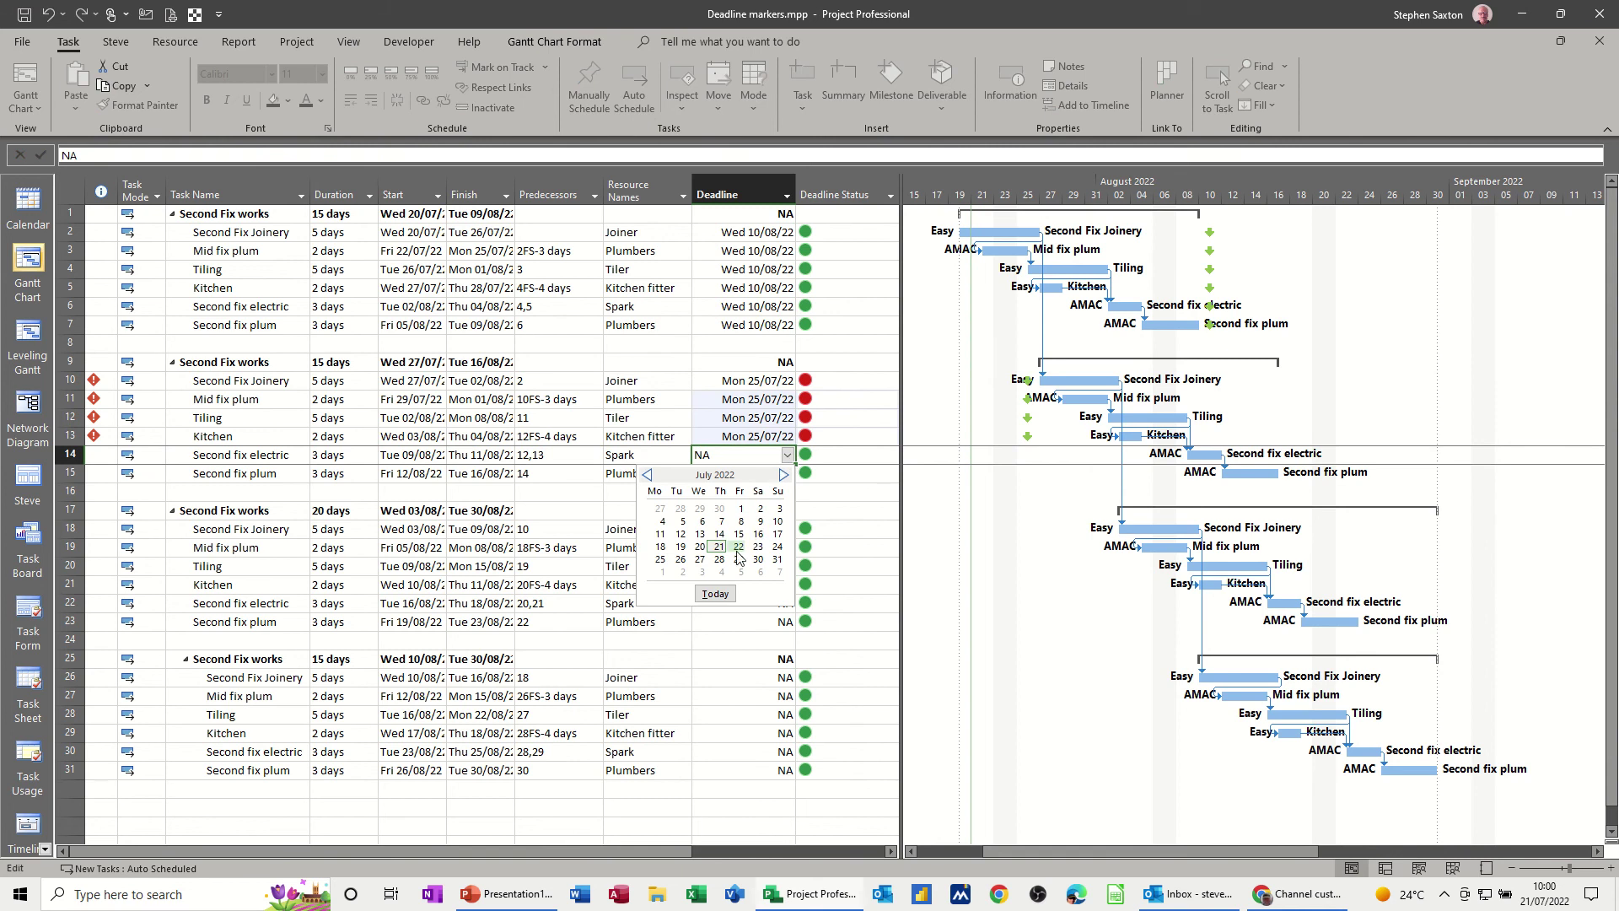
click(717, 573)
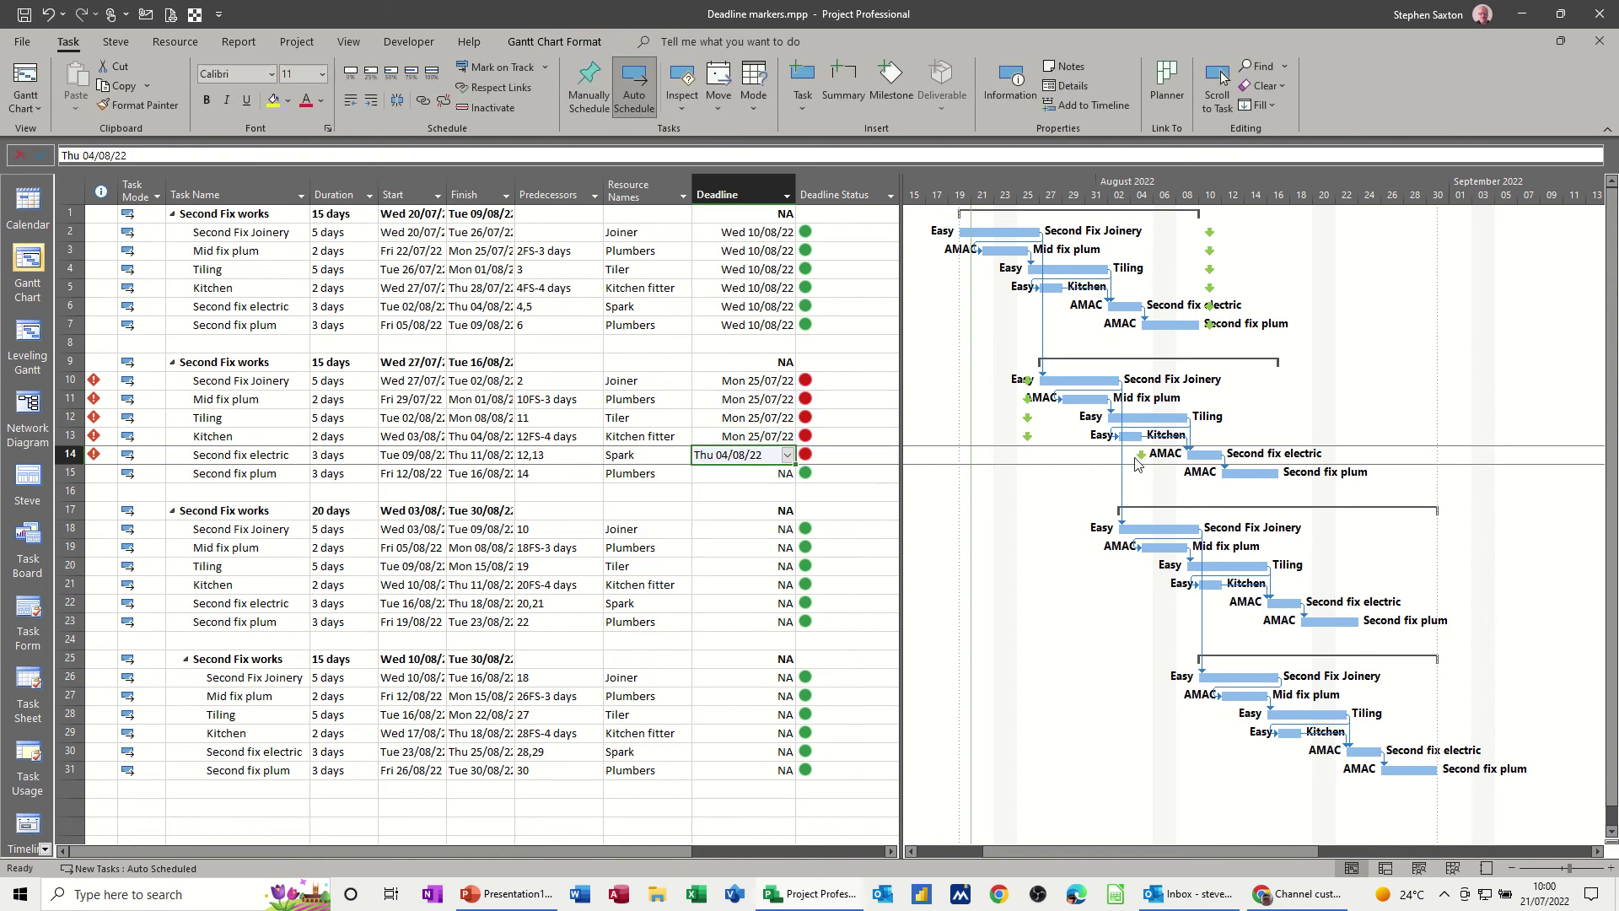
click(787, 456)
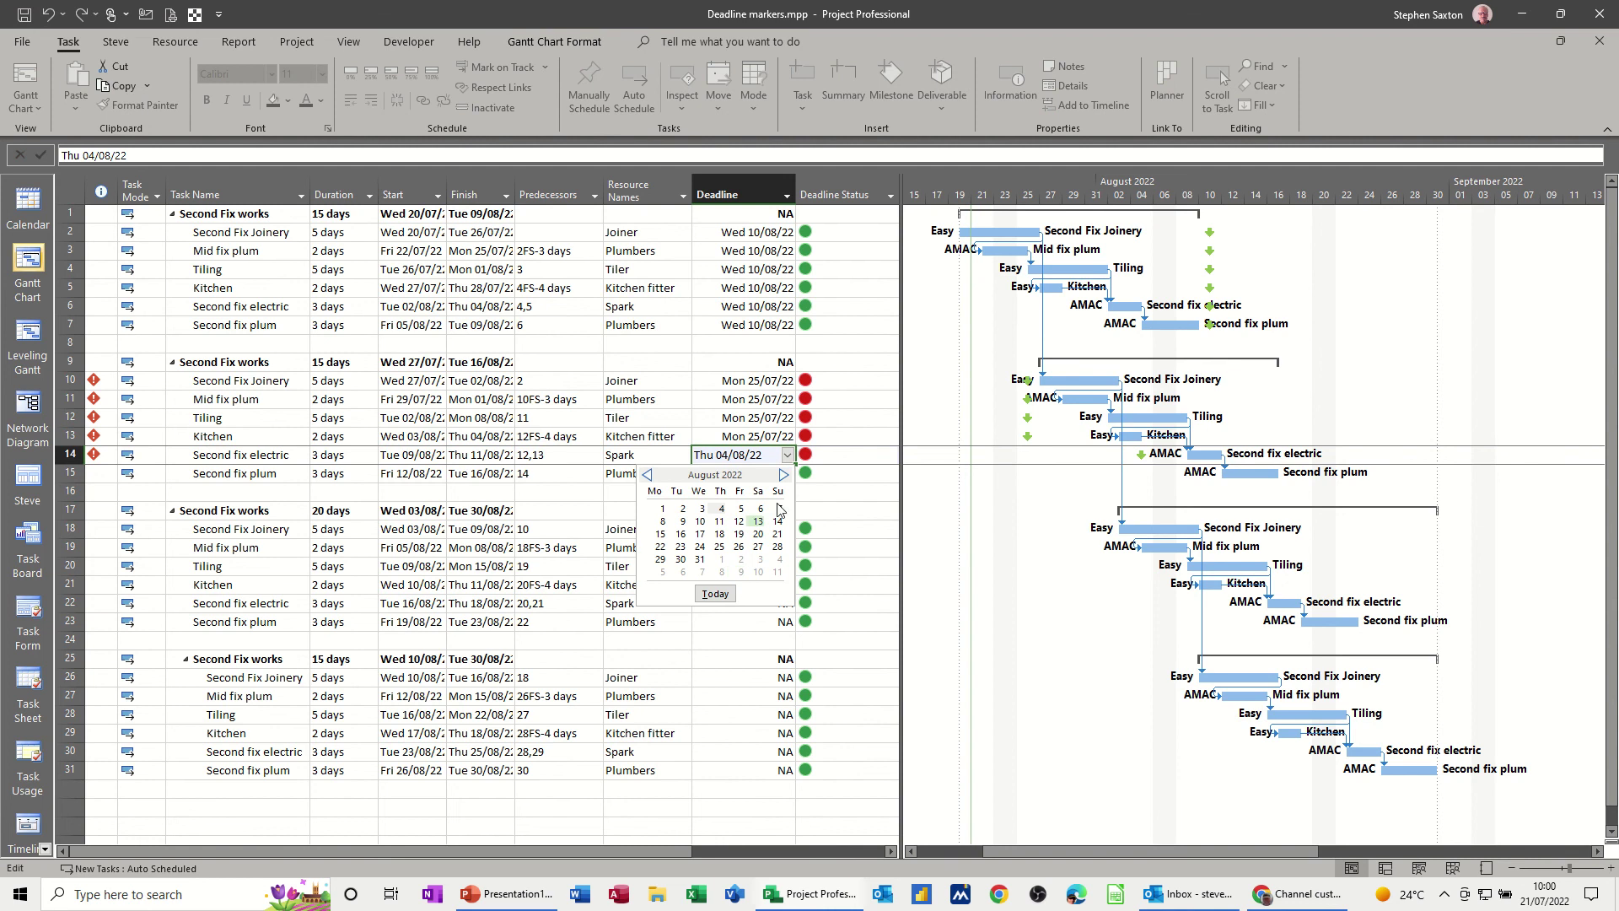
click(782, 475)
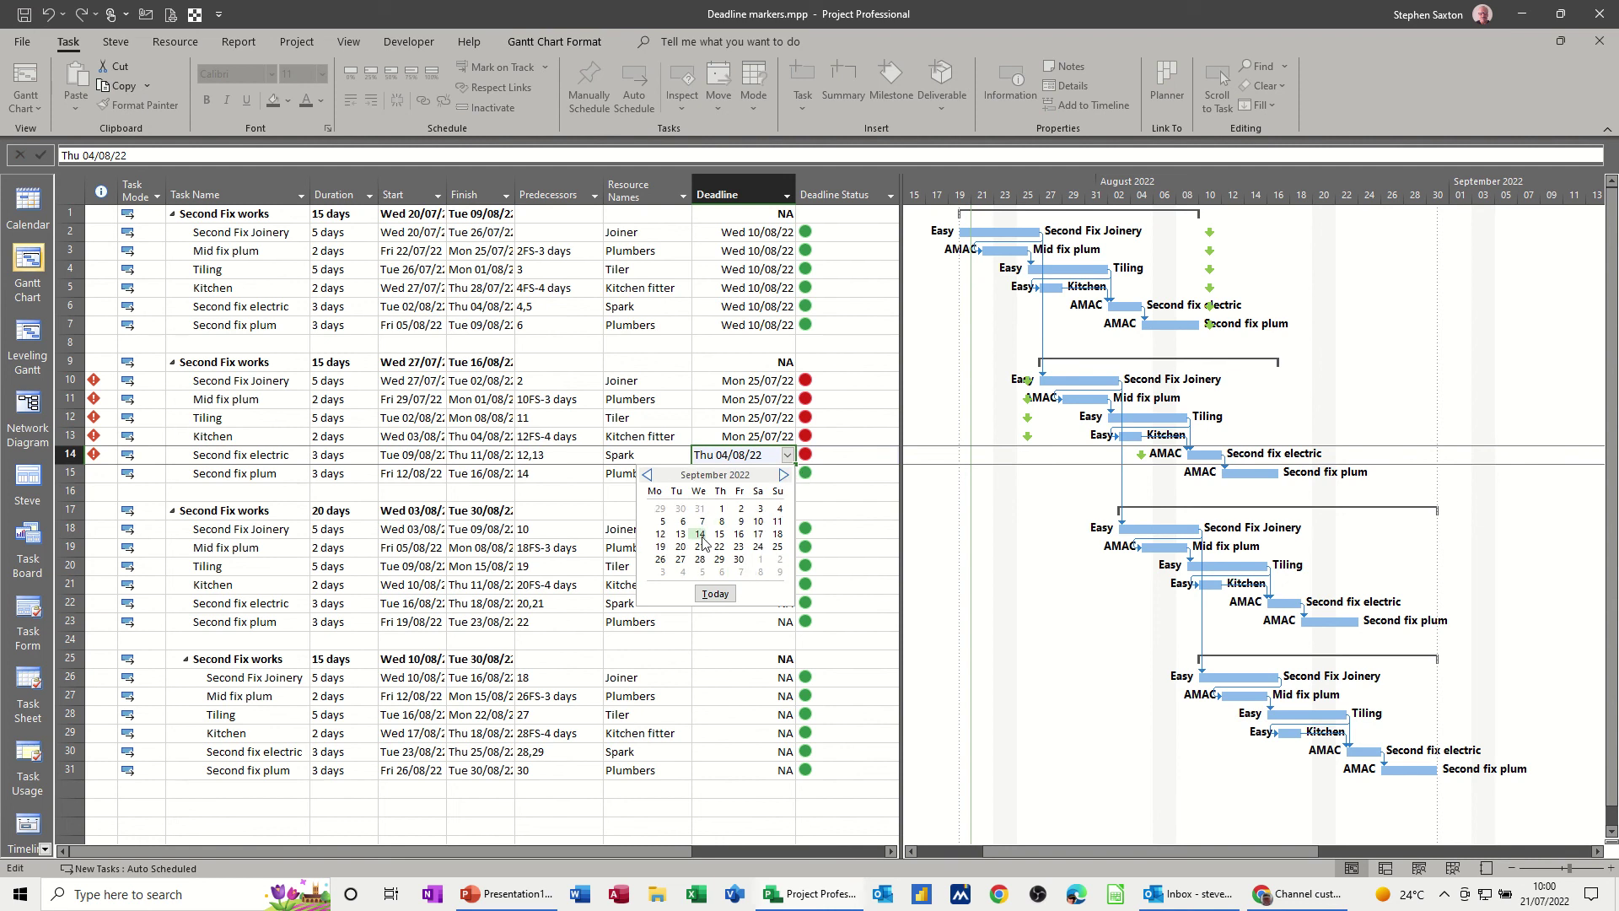
click(700, 534)
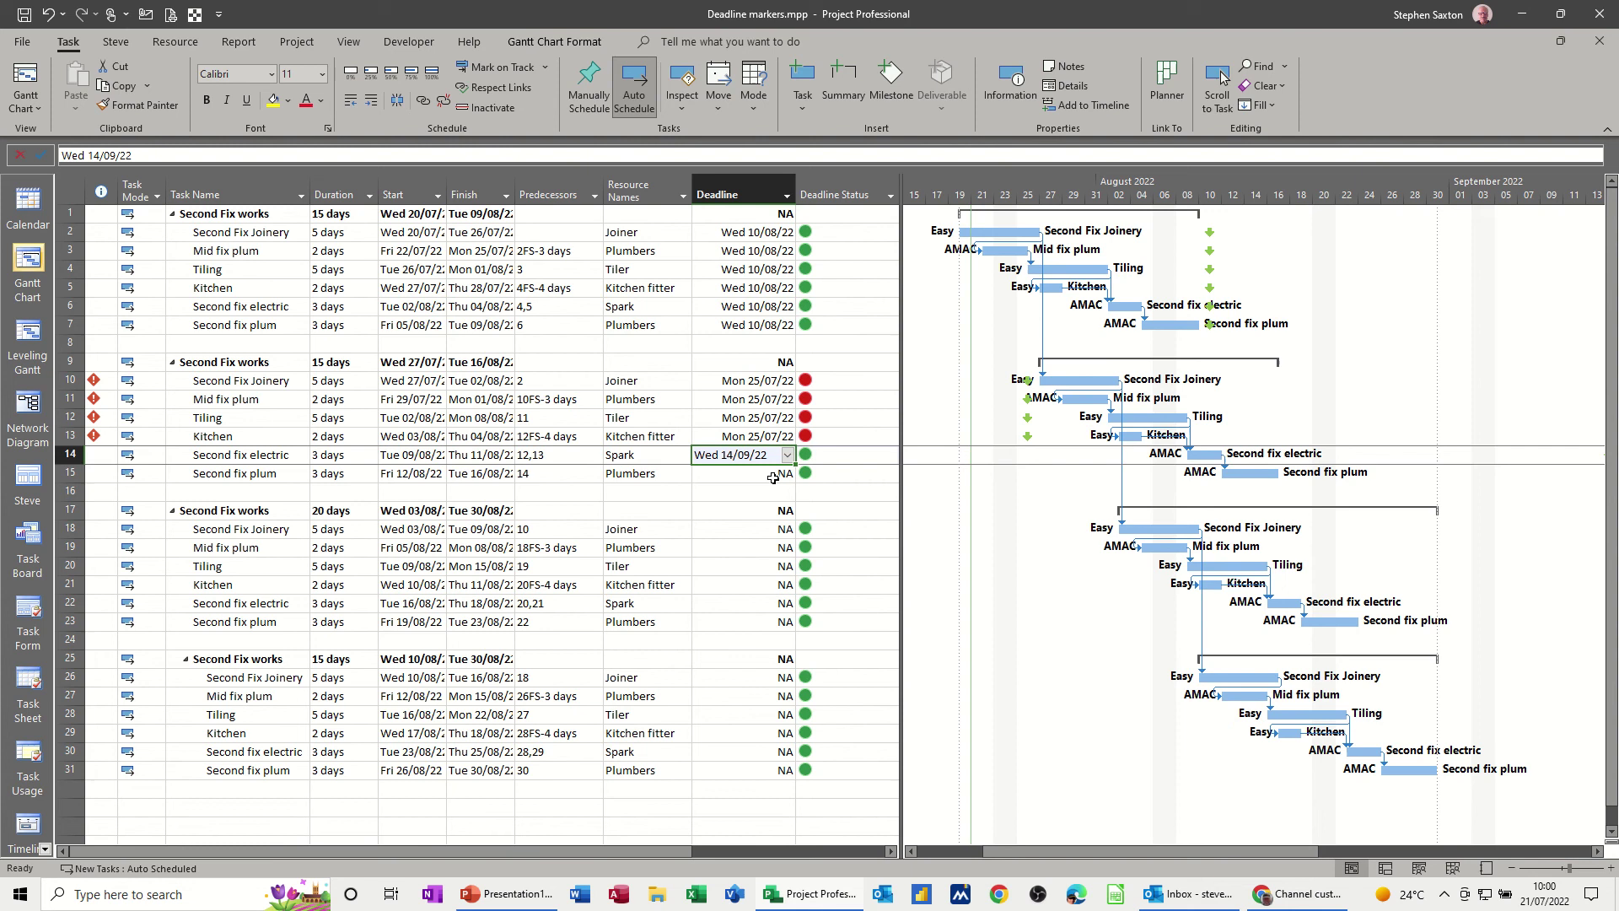
drag(794, 465, 793, 477)
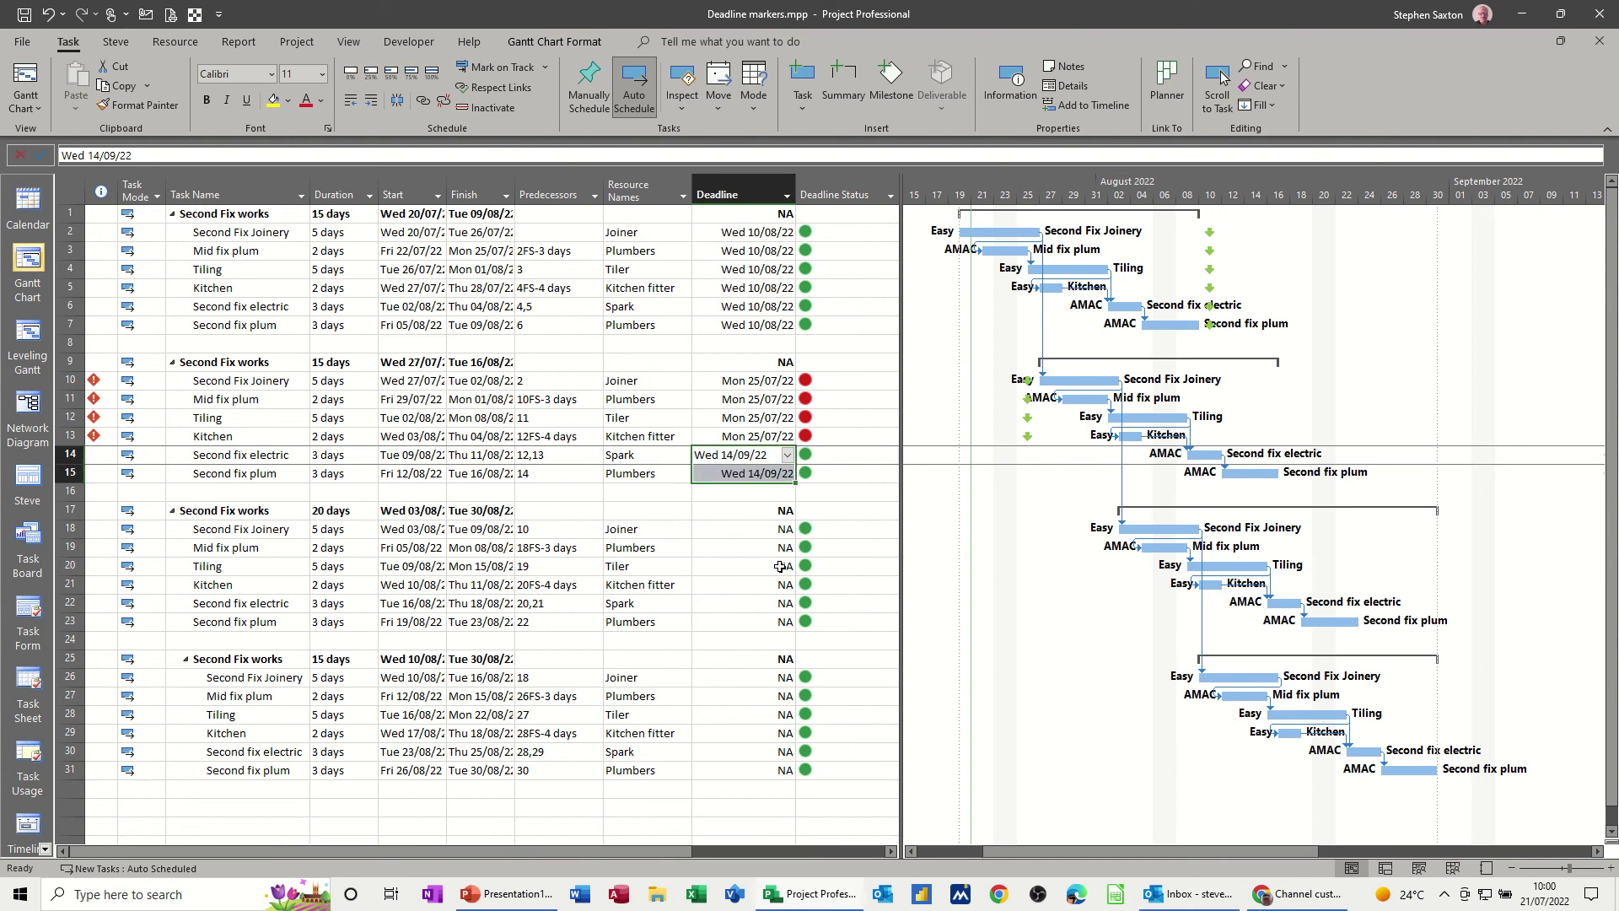
Set row 19's deadline to Thu 04/08/22 and Kitchen's in row 21 to 28/07/22
click(790, 554)
click(788, 549)
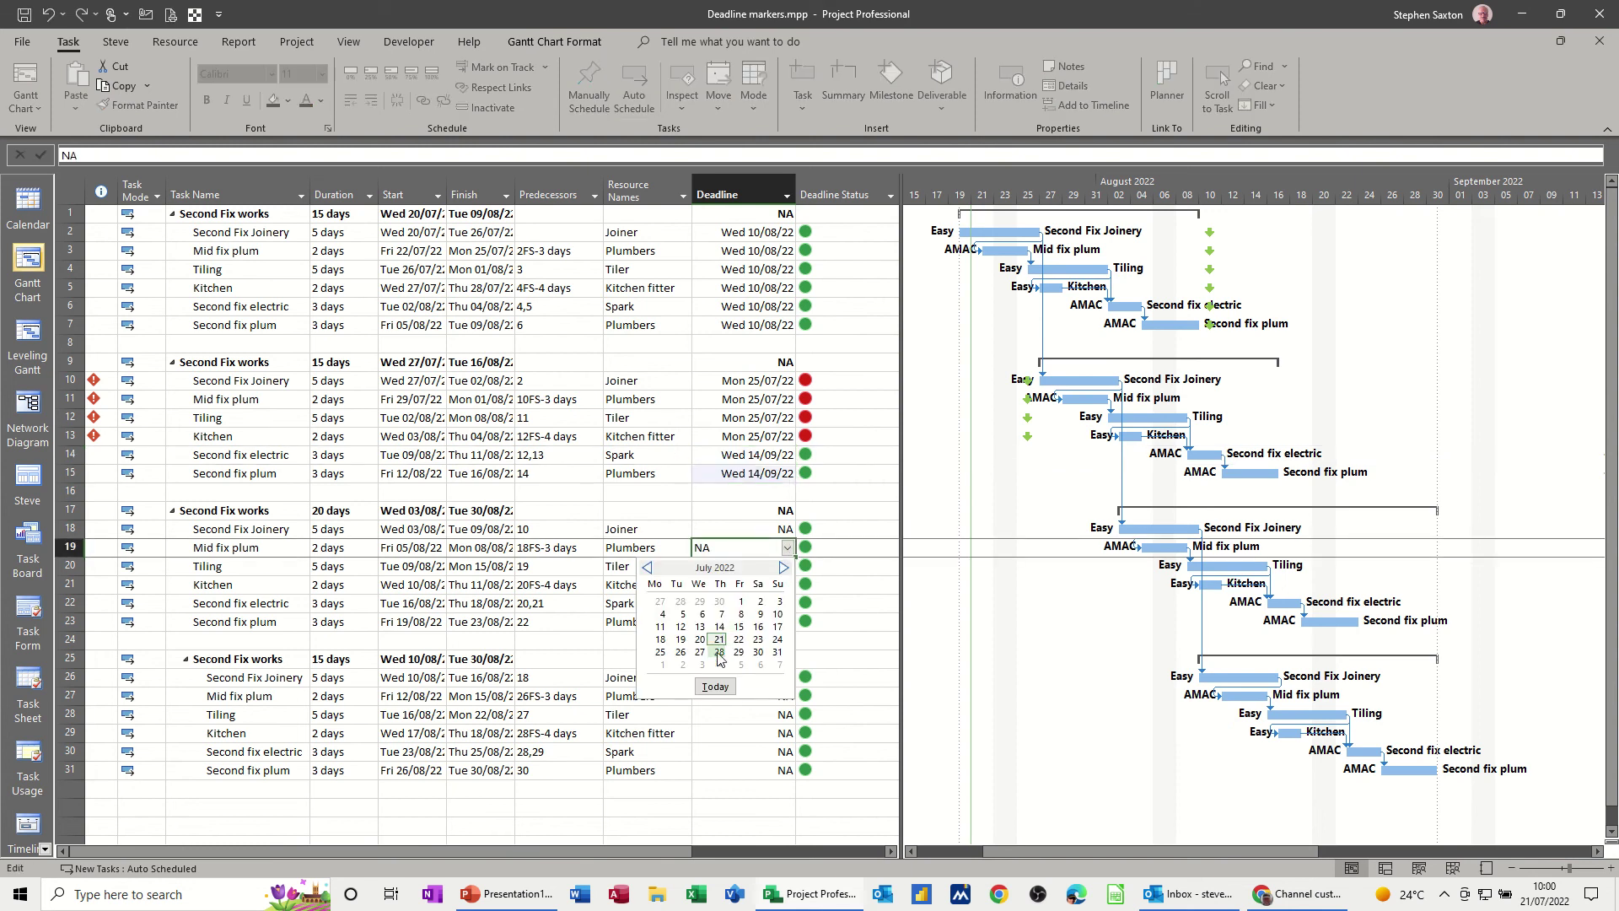
click(716, 666)
click(756, 586)
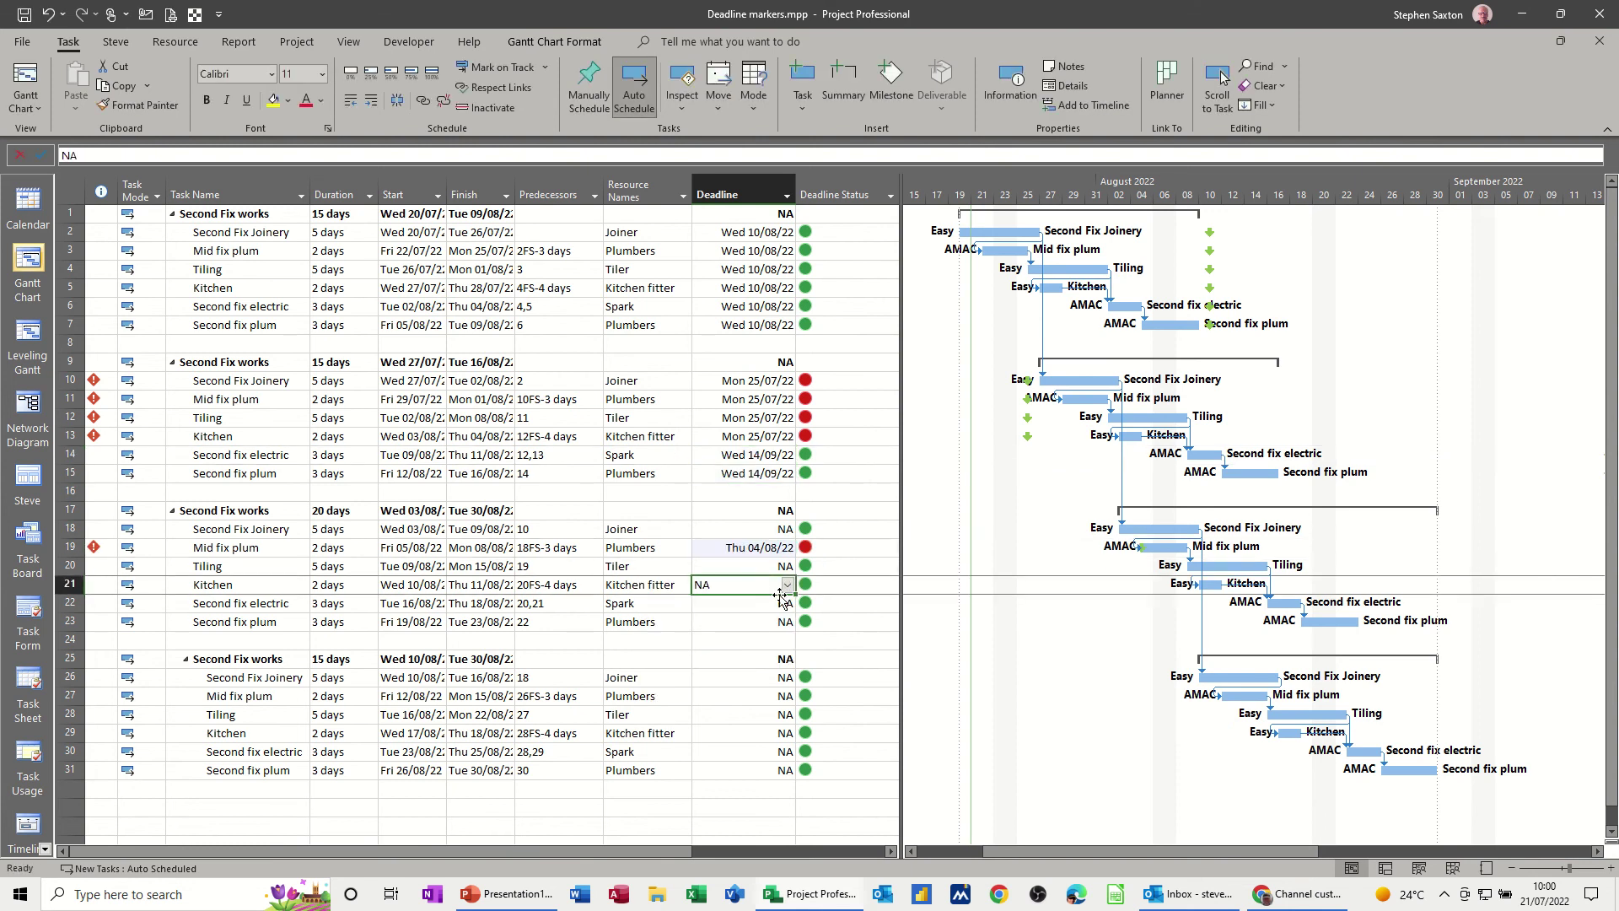
click(787, 585)
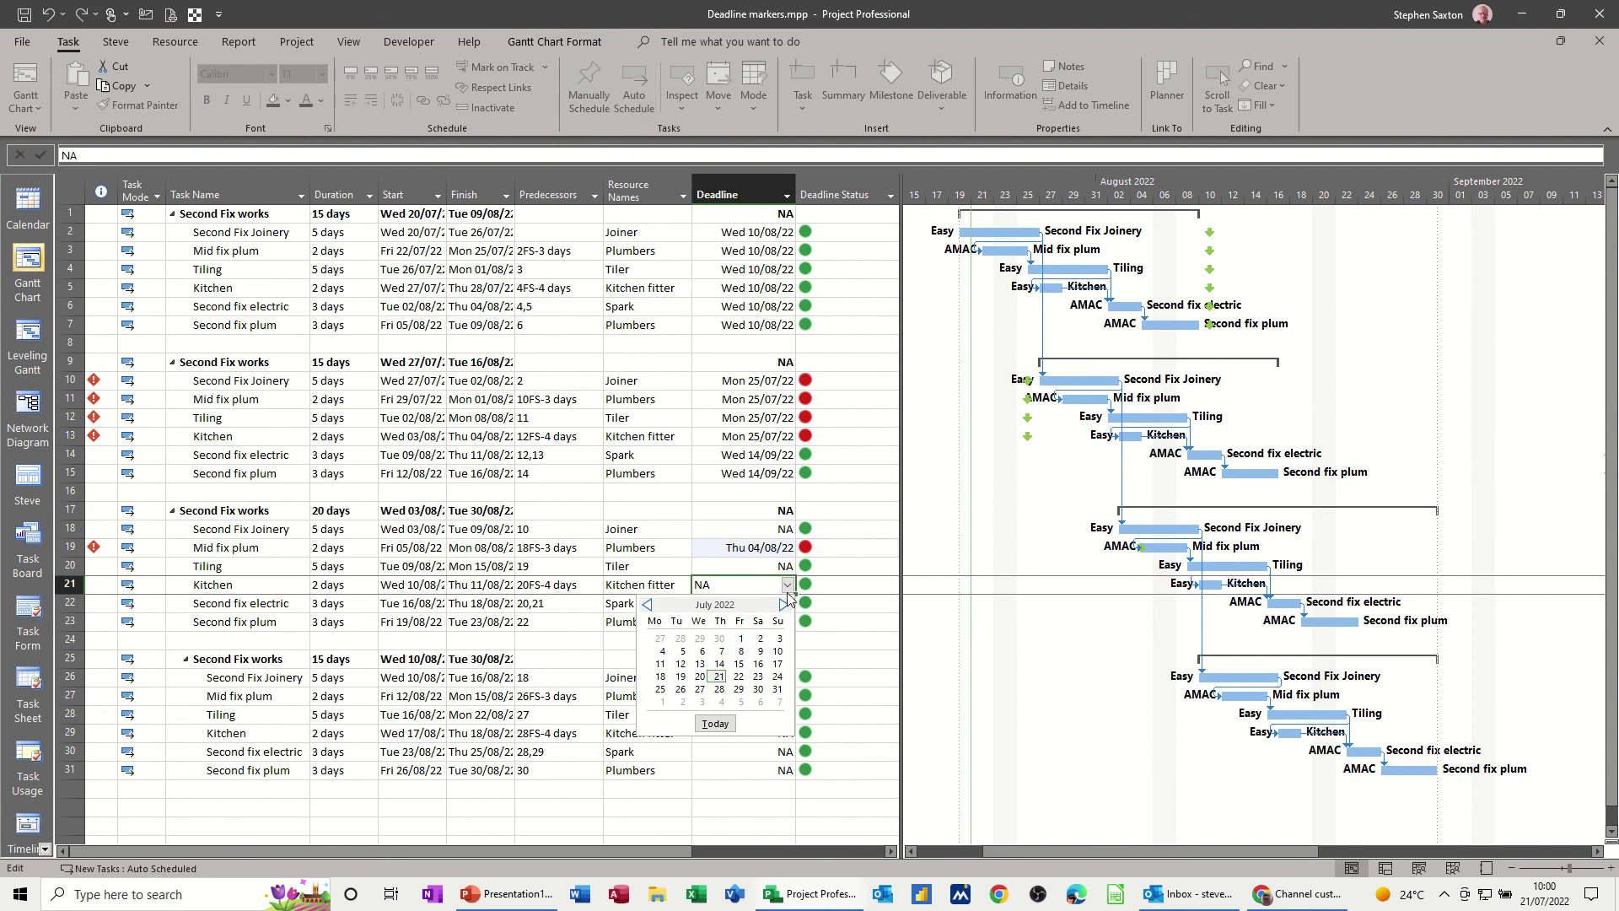
click(719, 689)
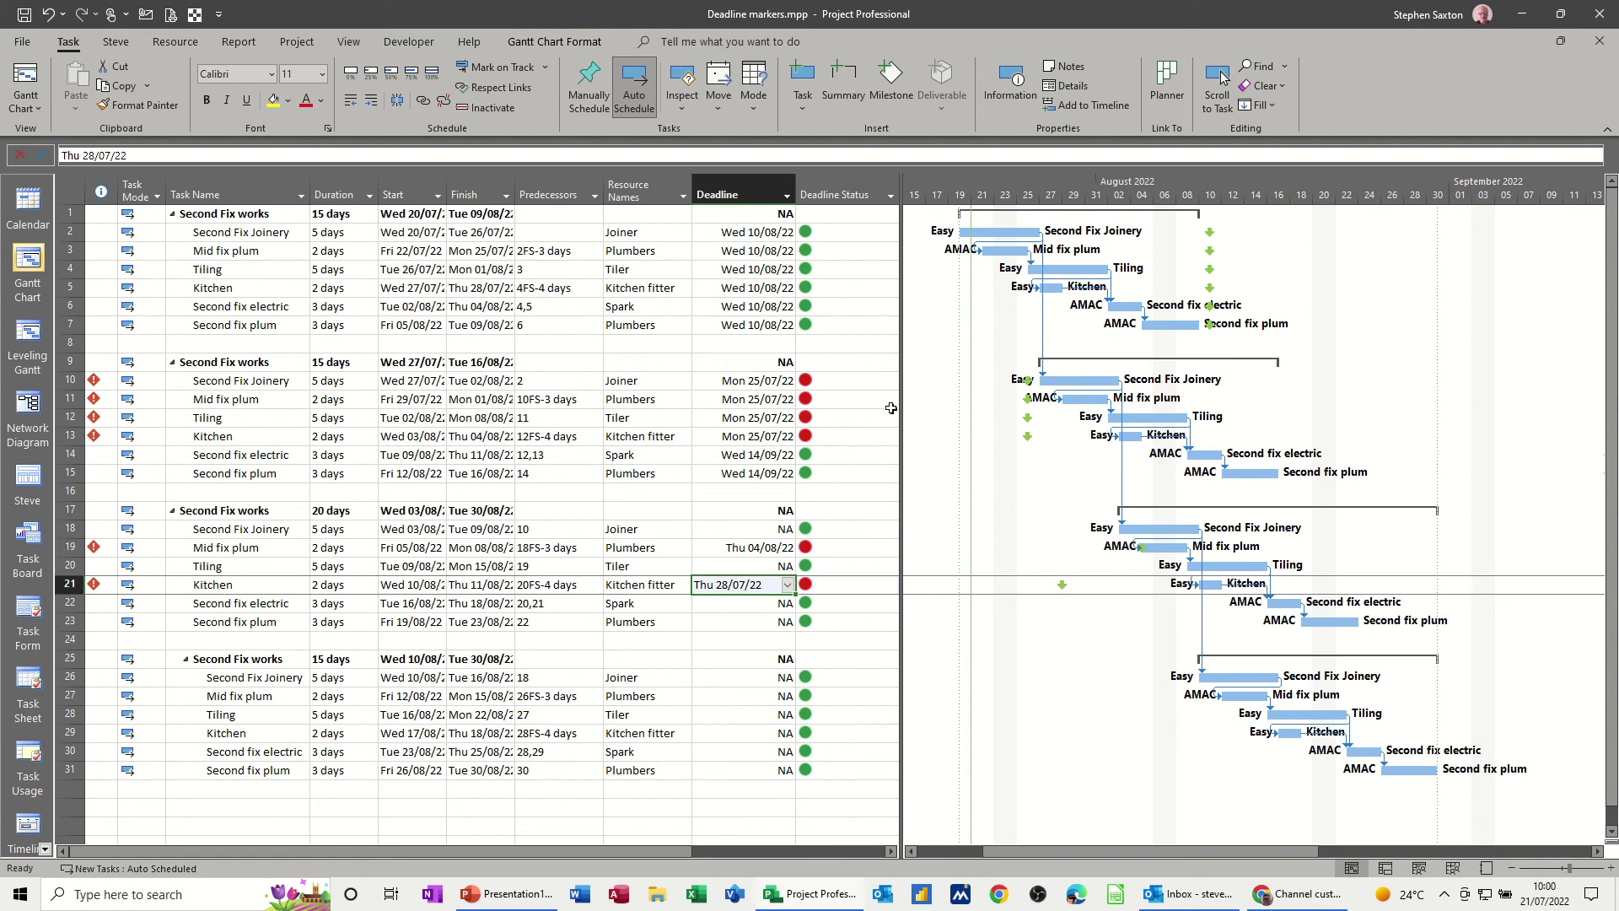
drag(899, 437, 1008, 437)
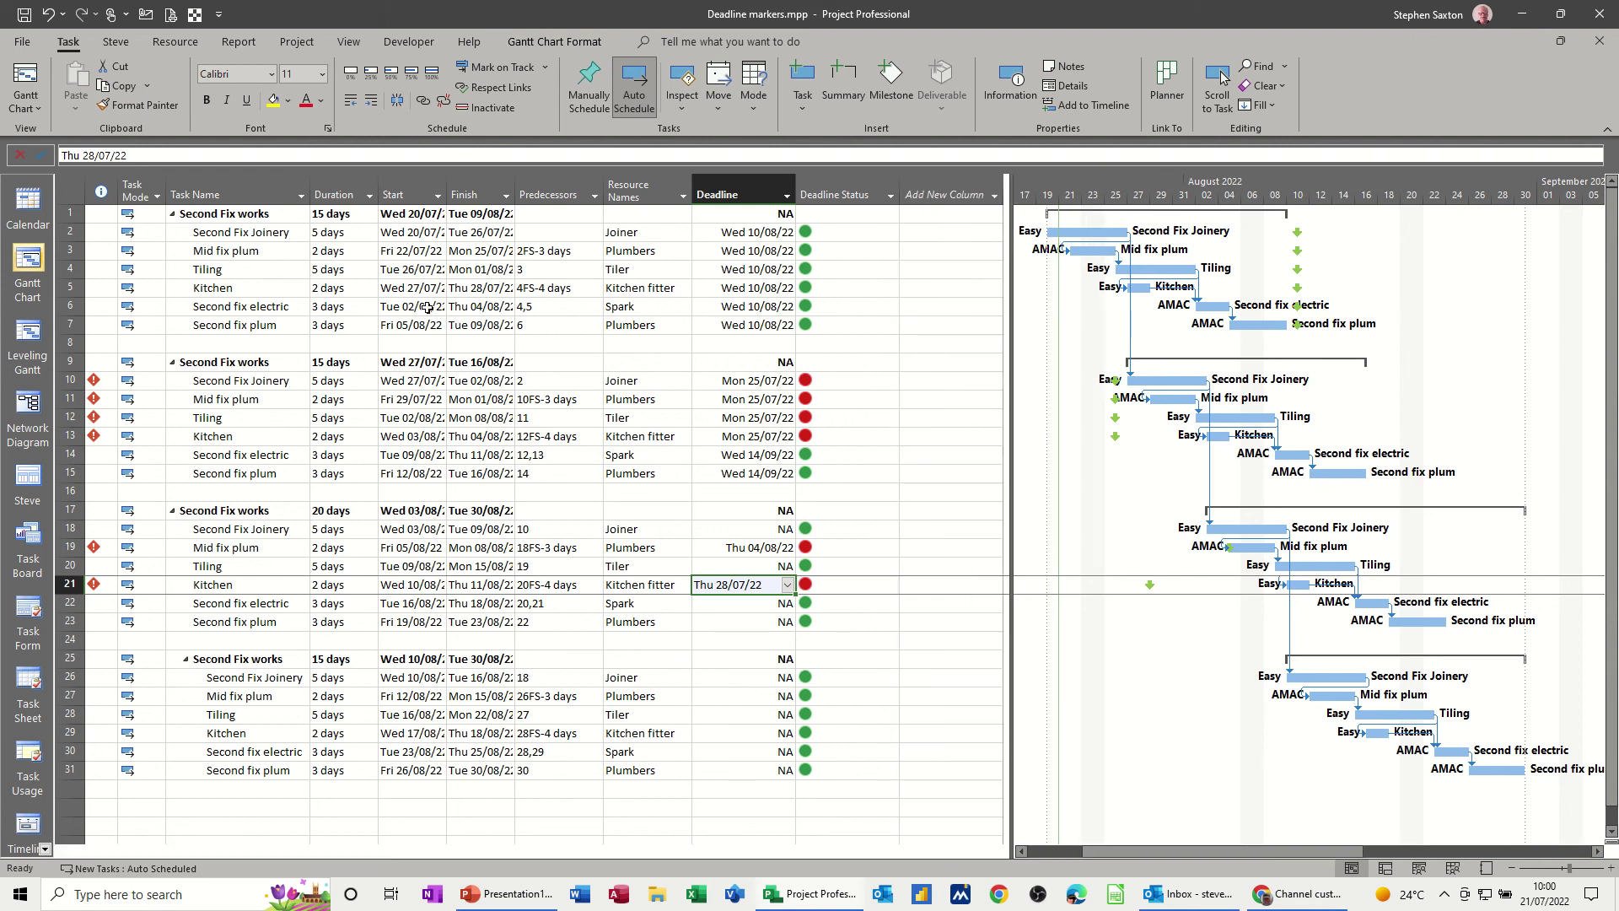
Switch the Gantt sheet to the Cost table
click(428, 307)
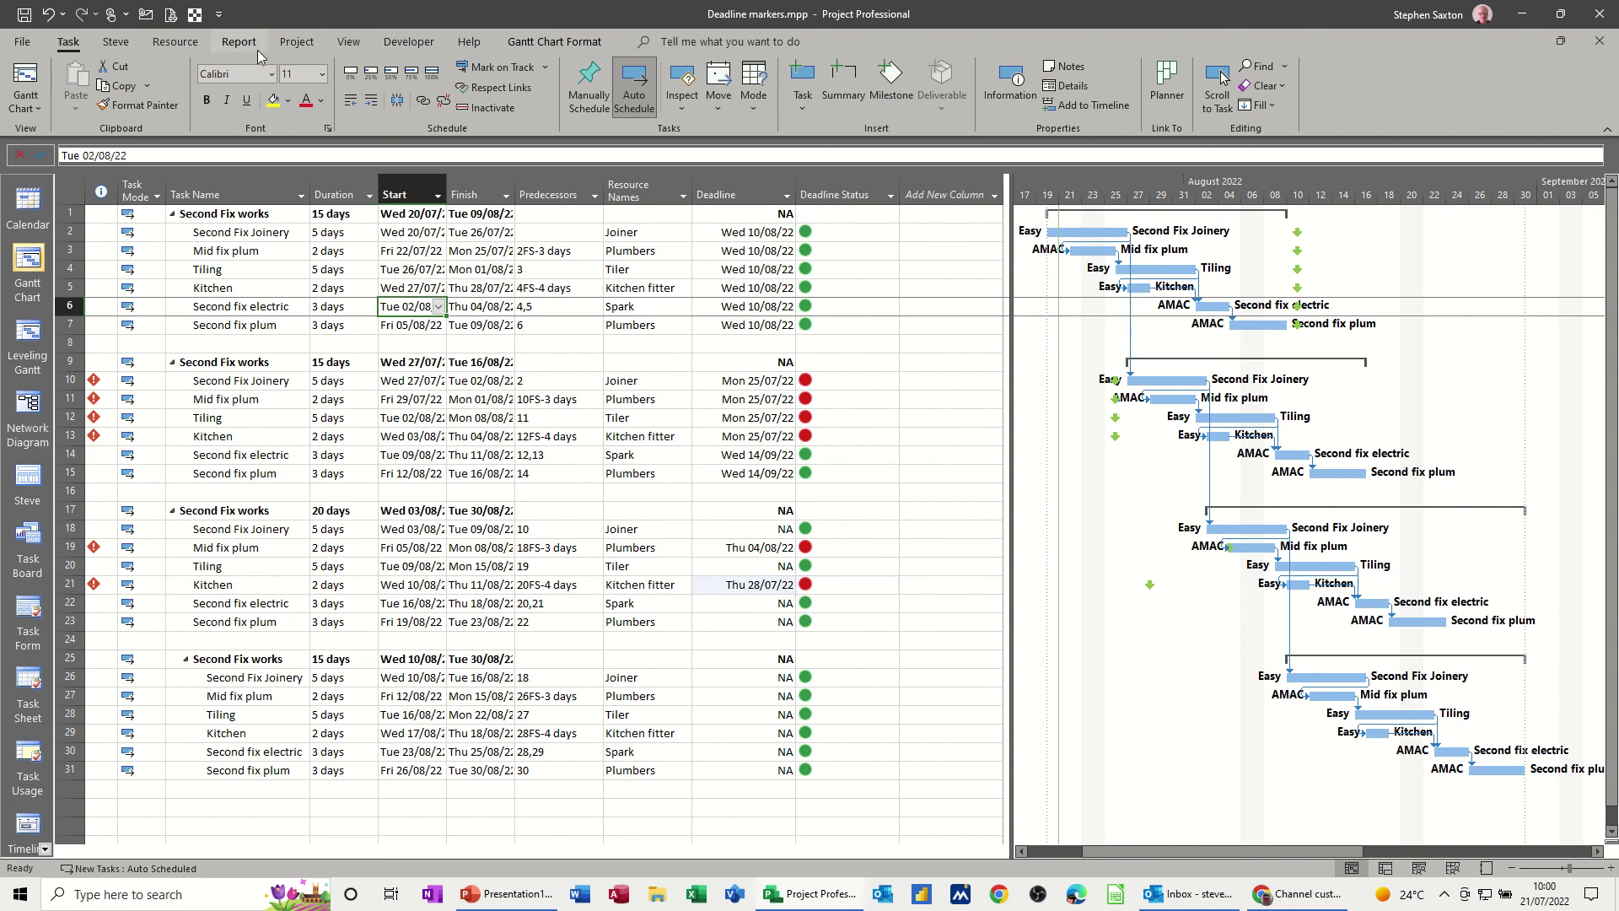
click(346, 42)
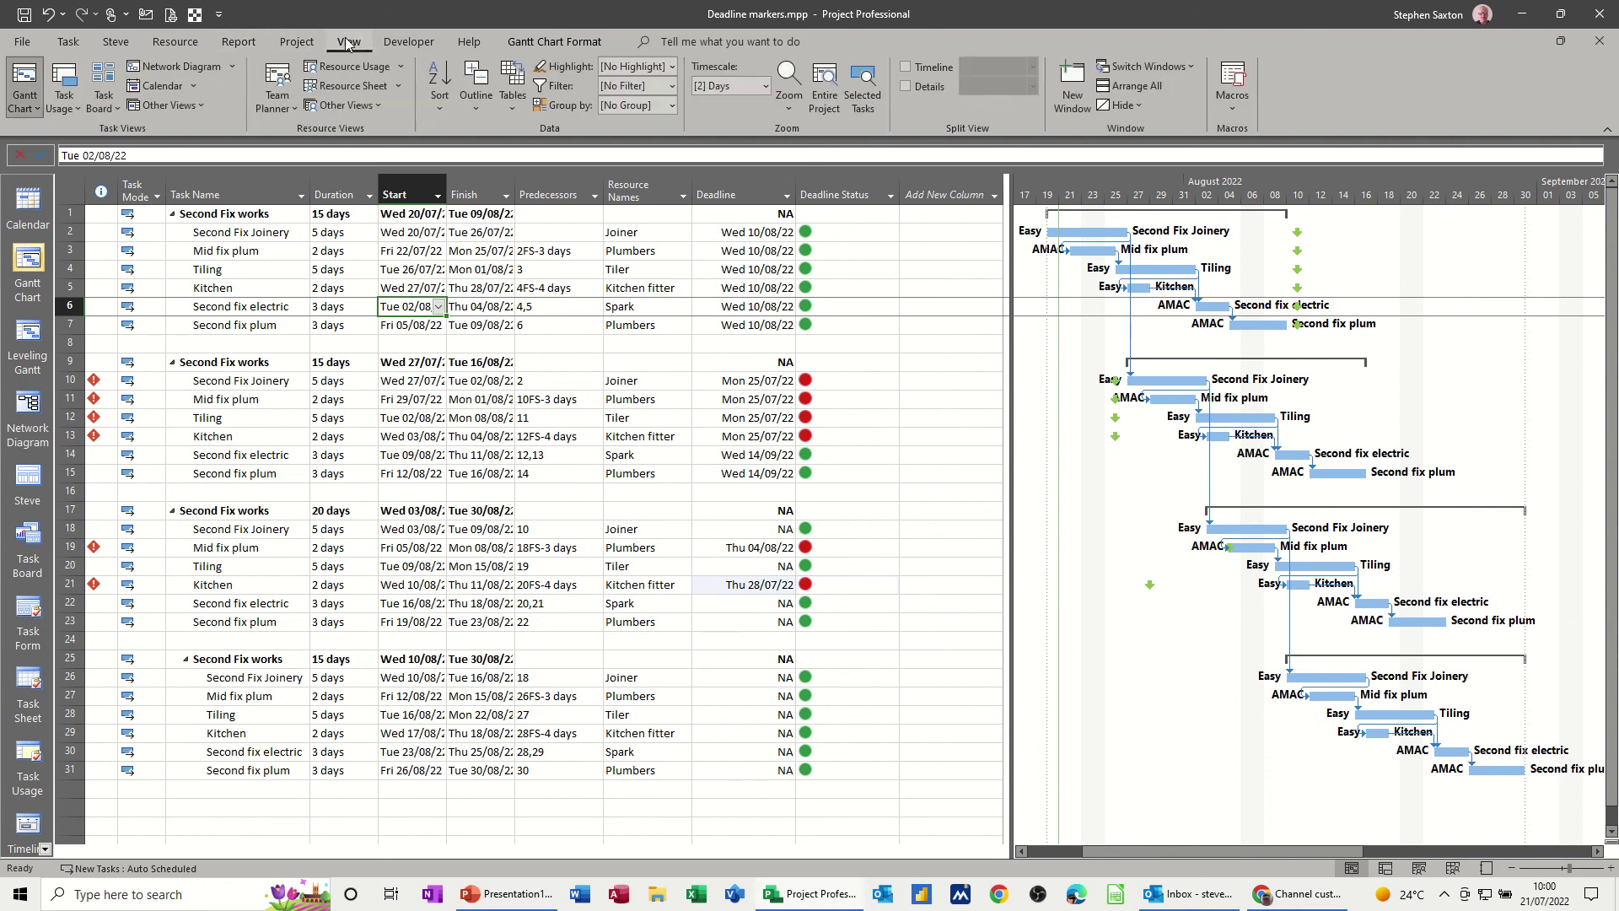
click(514, 100)
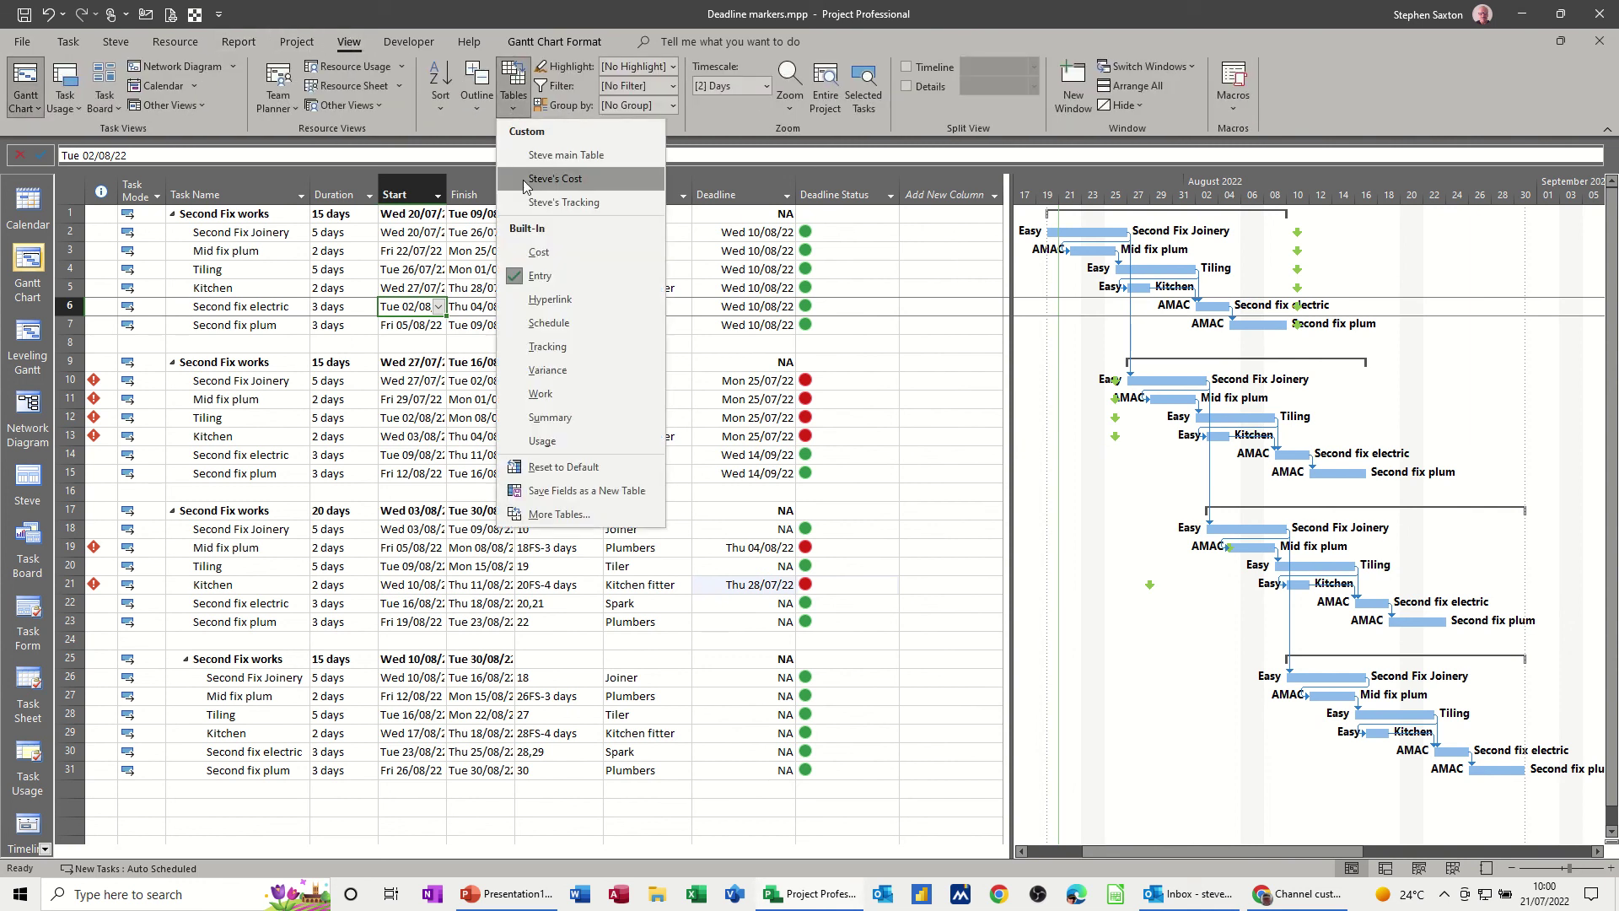
click(546, 253)
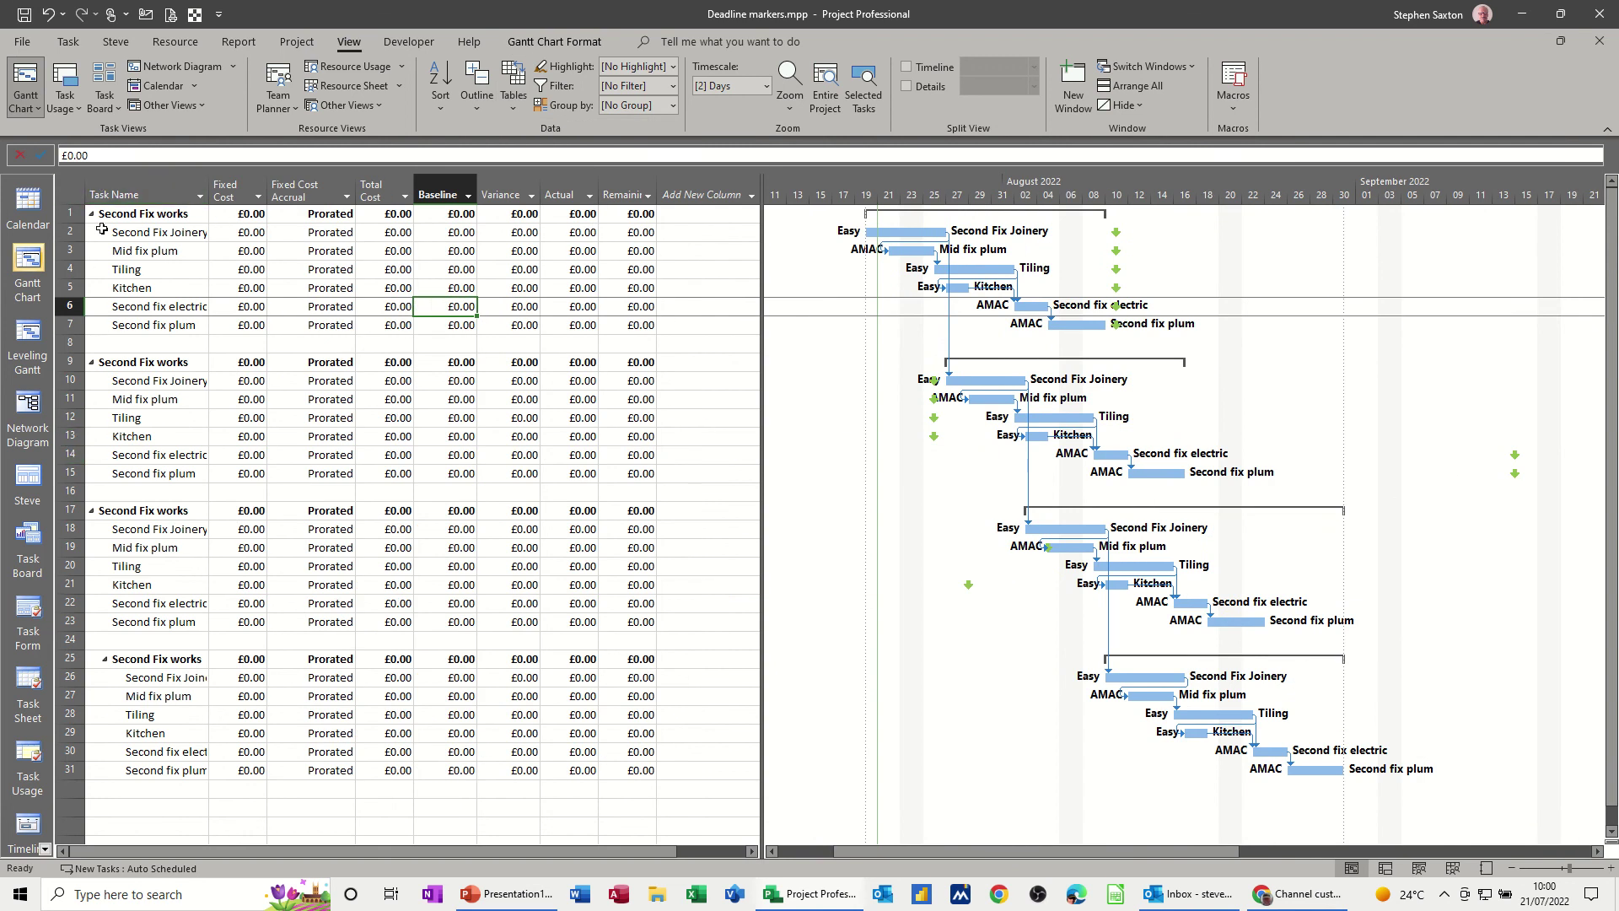
Add Deadline and Deadline Status columns to the Cost table, then return to the Entry table
drag(764, 298, 929, 298)
click(699, 193)
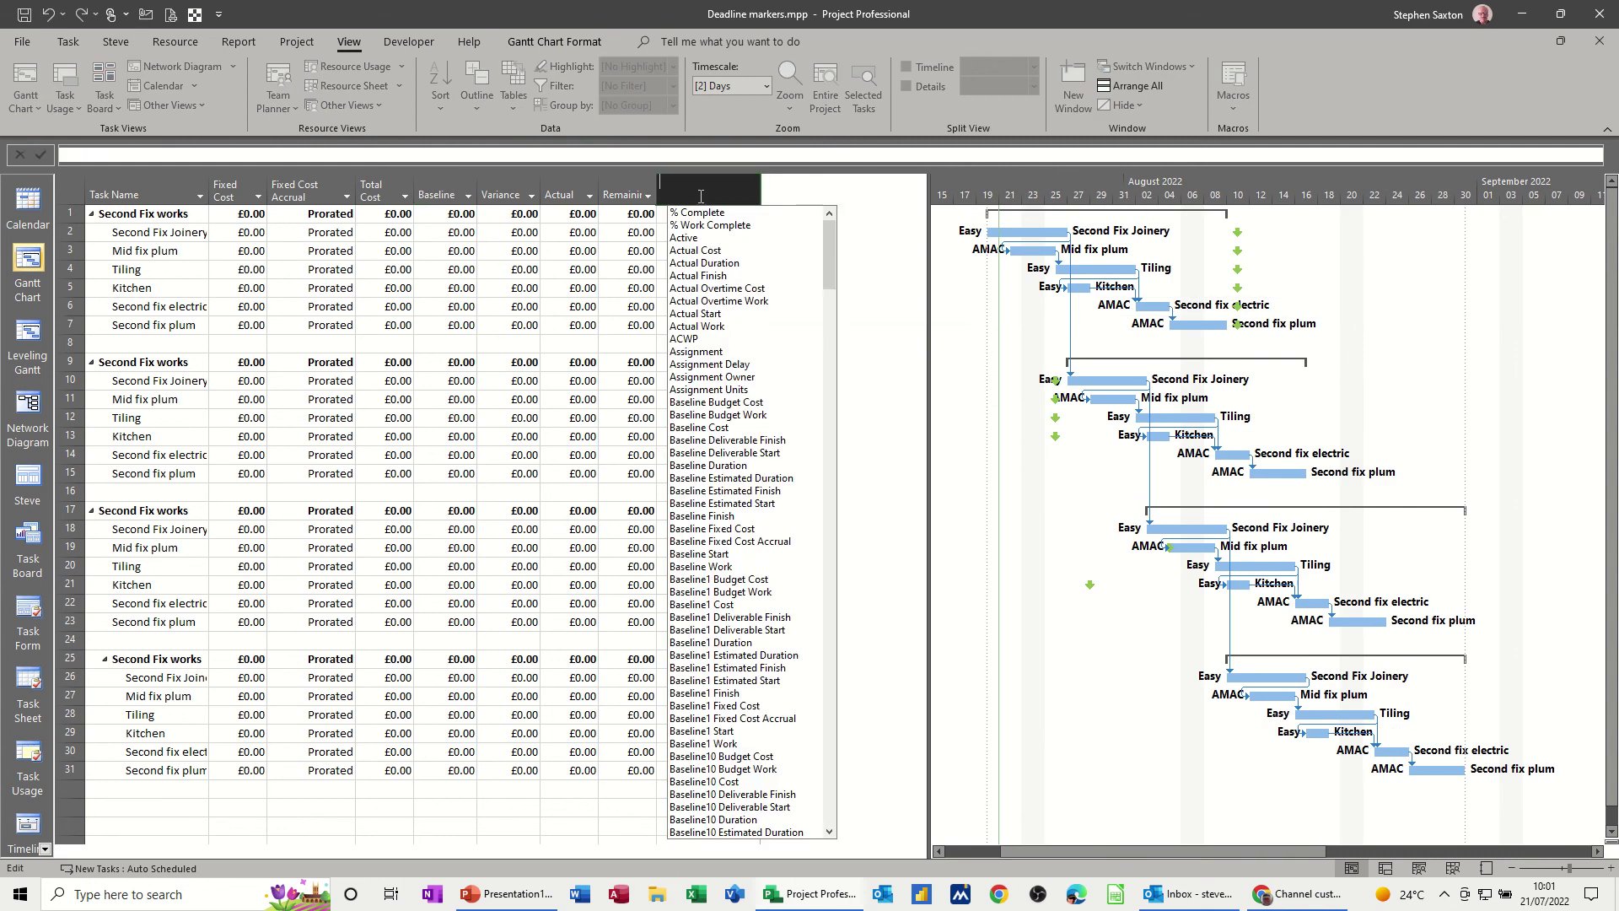
text(date1)
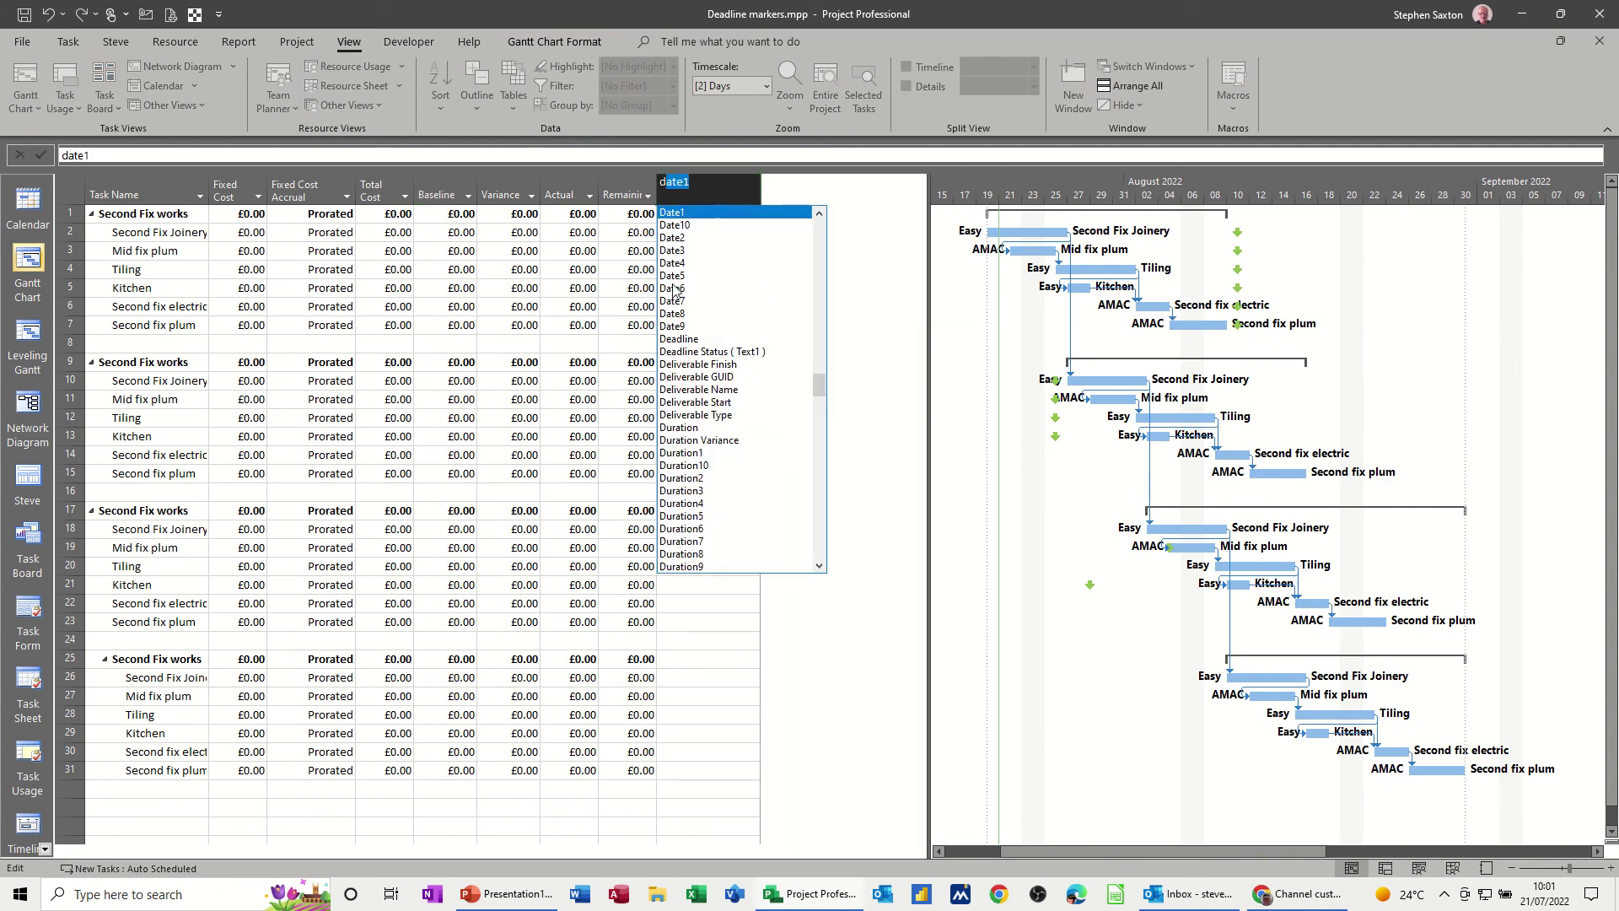
key(Return)
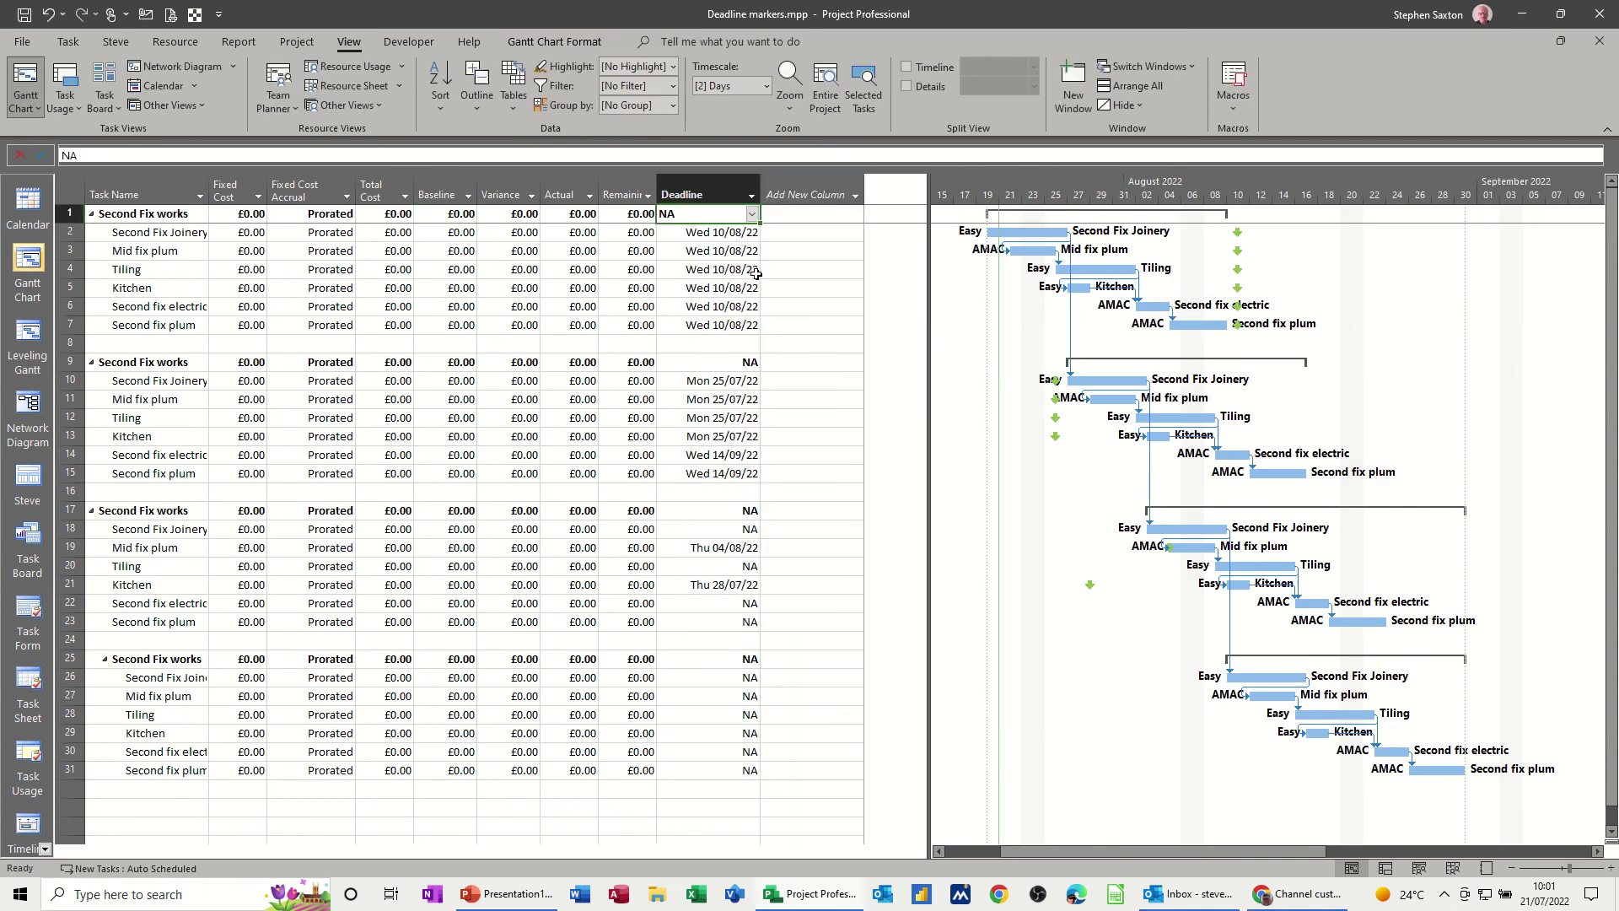
click(796, 193)
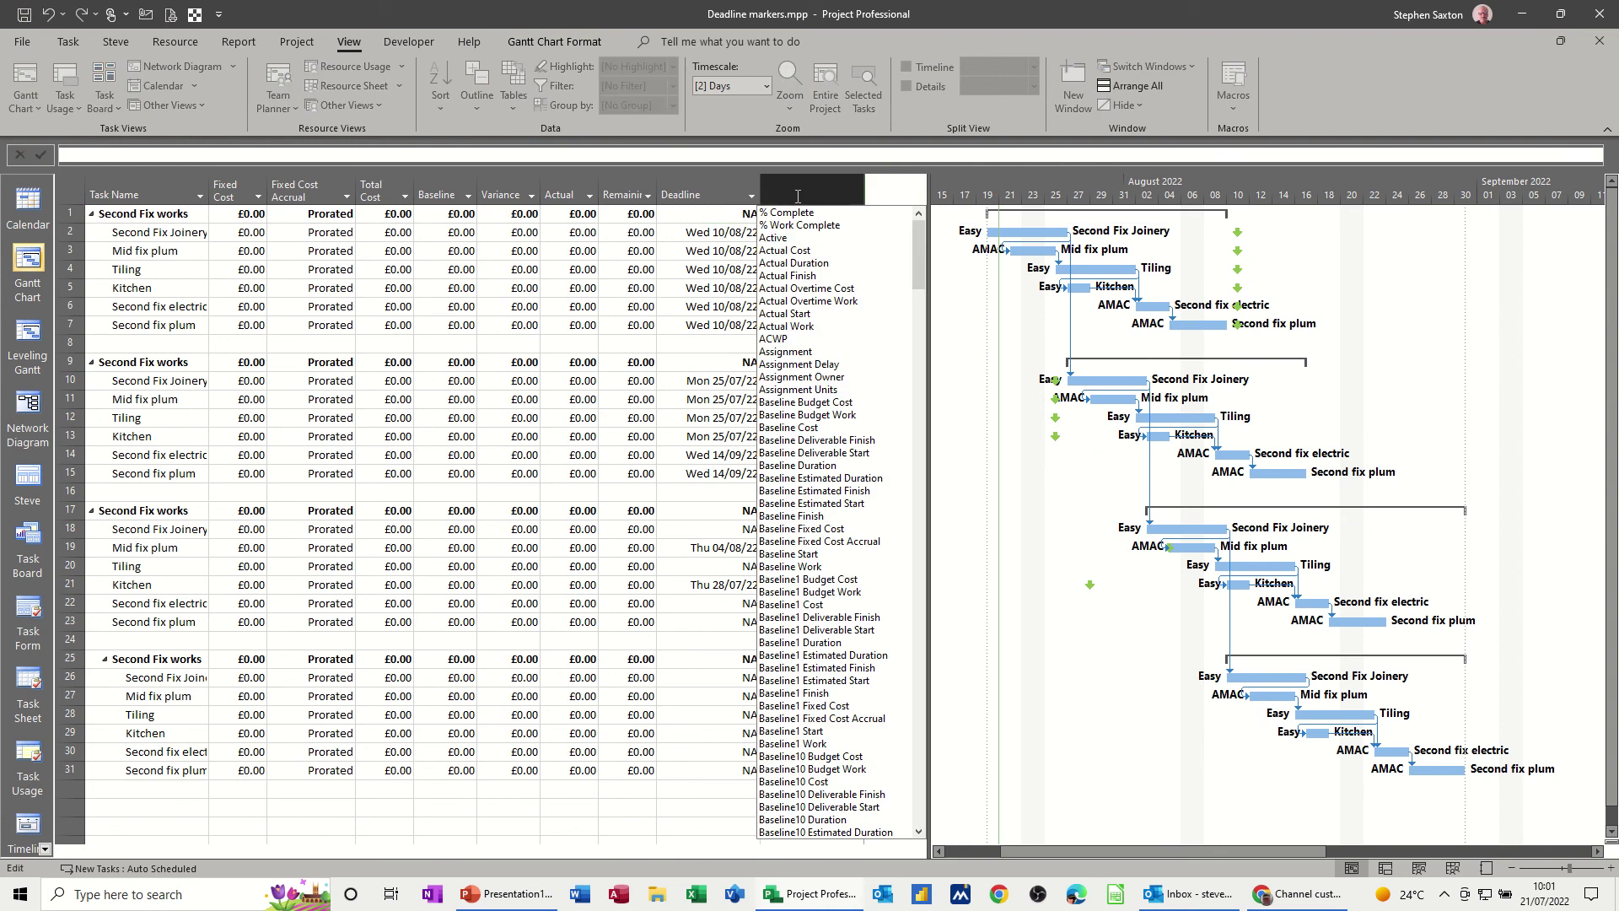
text(task Calendar)
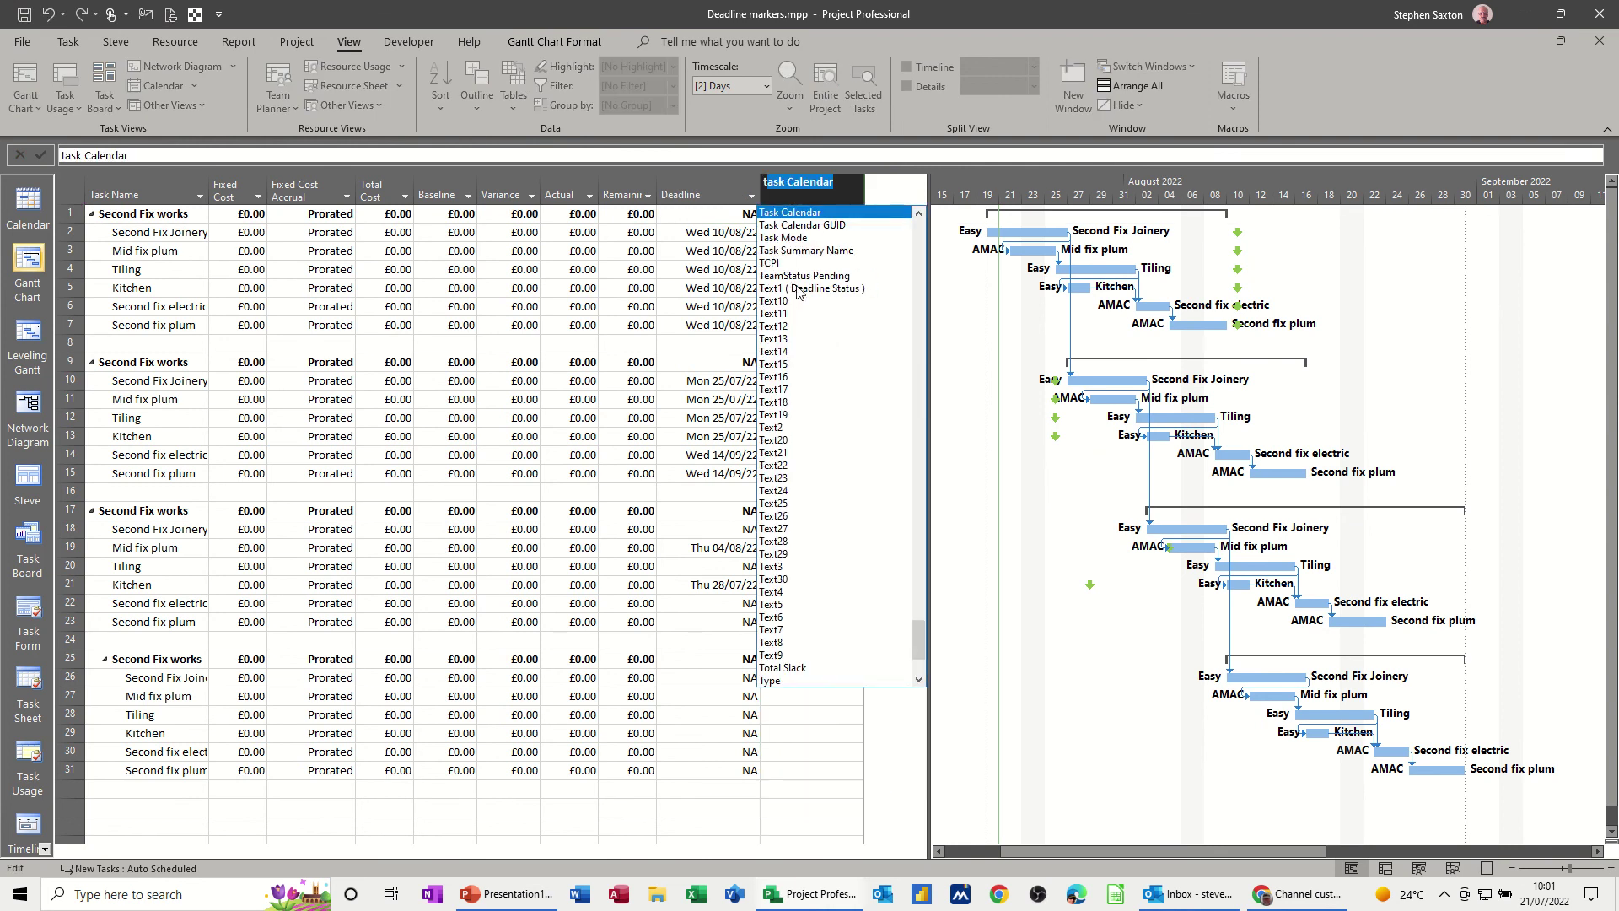
click(799, 289)
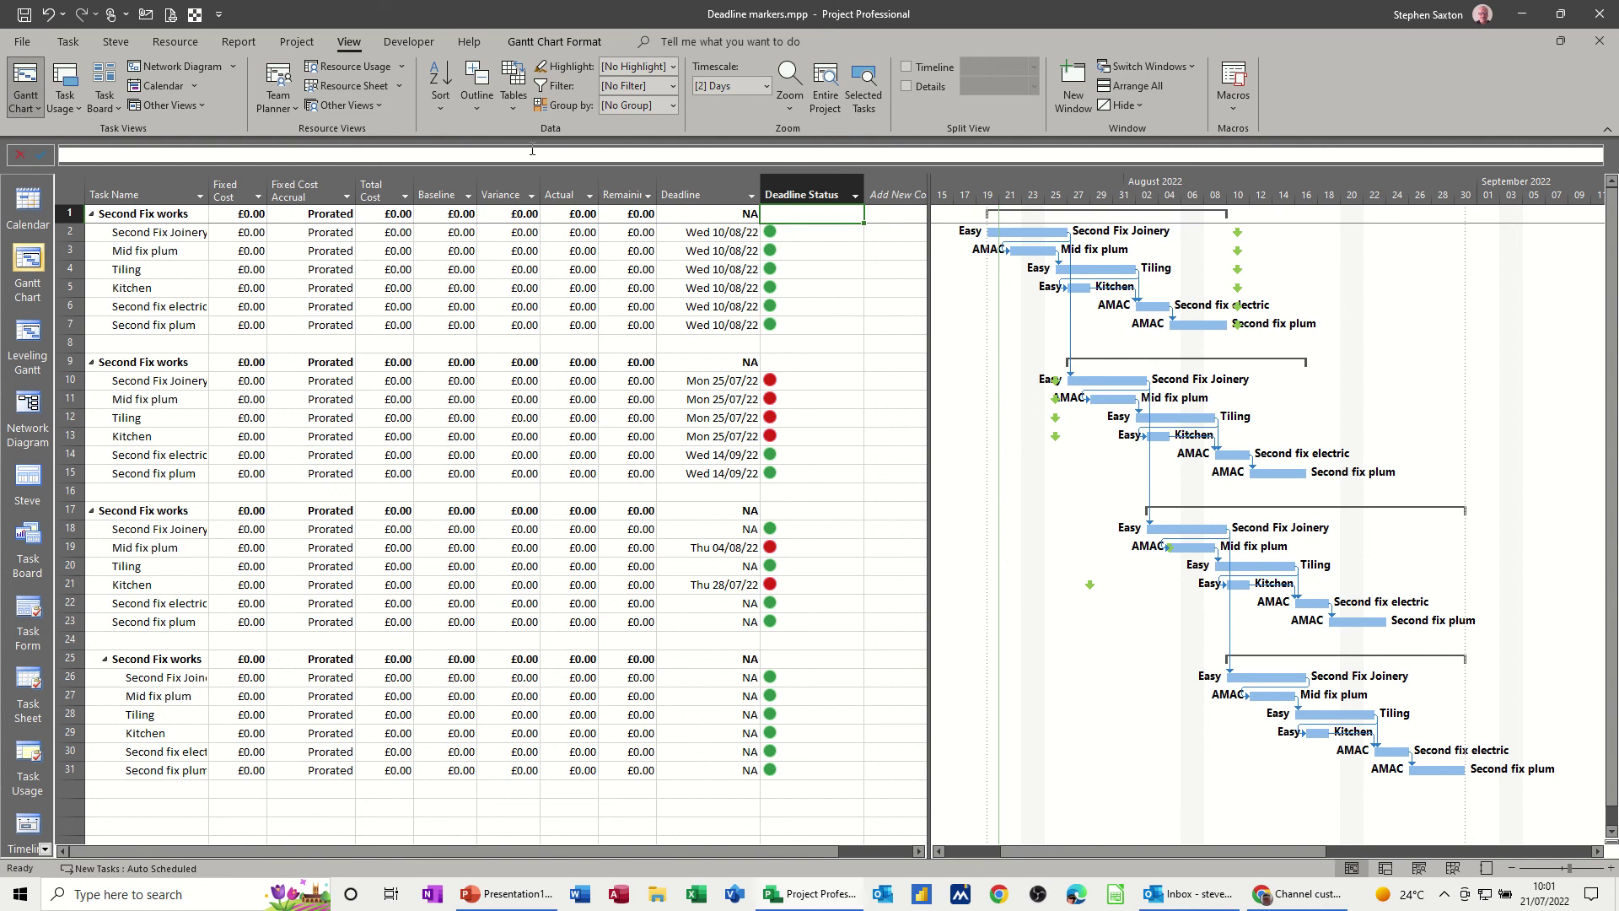
click(514, 111)
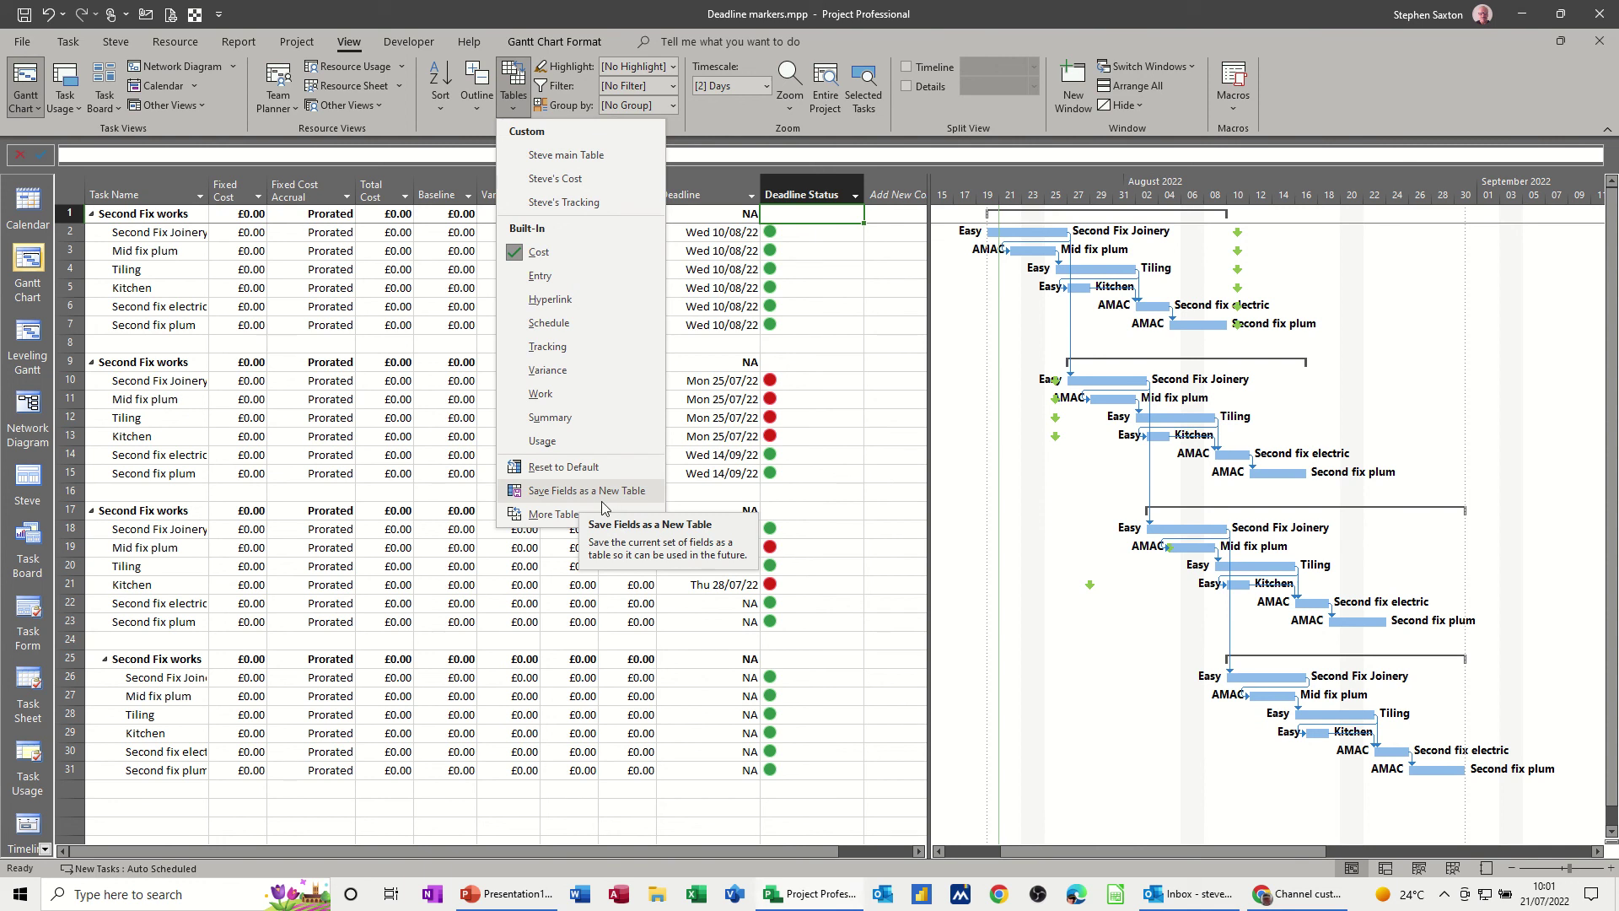
click(543, 275)
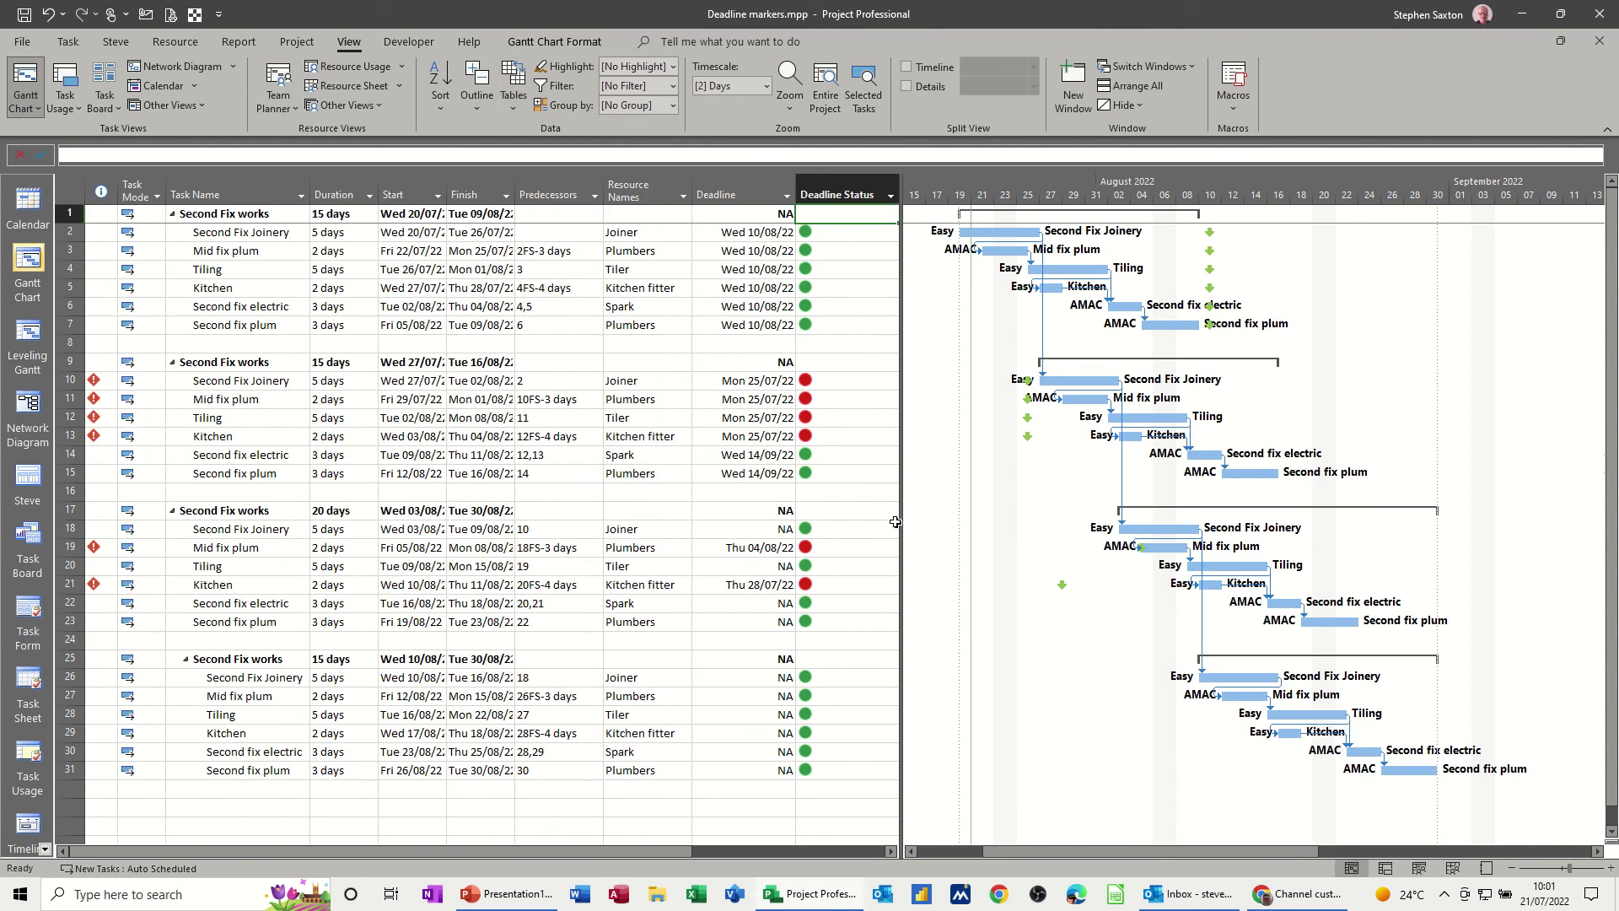
Filter Deadline Status to hide blank and 0 values, leaving only red missed-deadline tasks, then reselect all values
drag(898, 518, 976, 518)
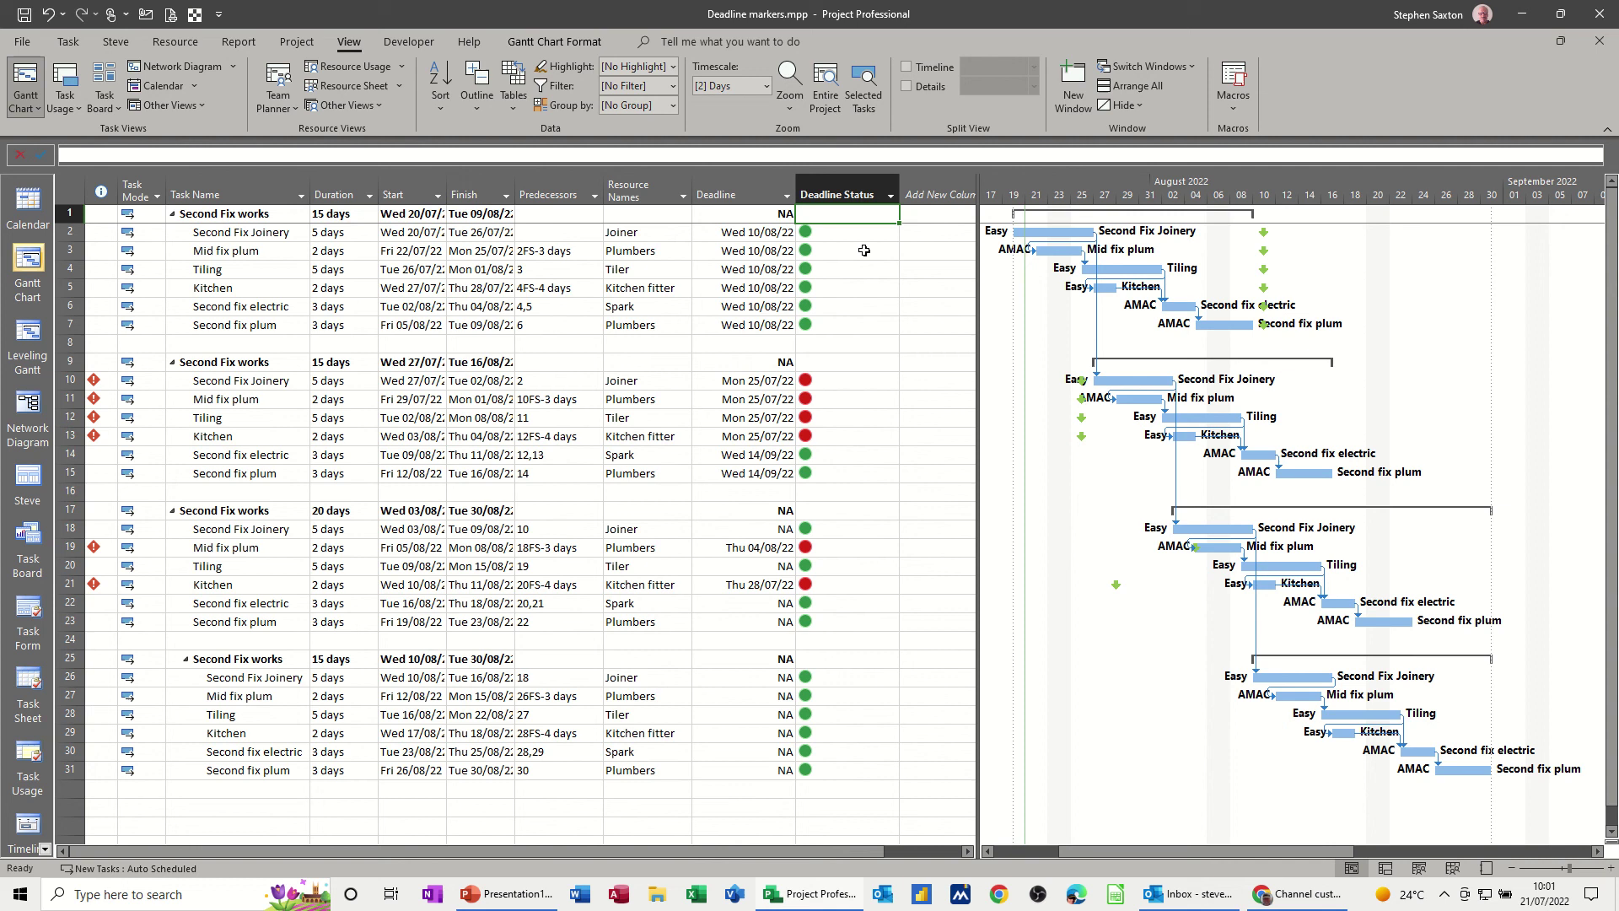
click(891, 196)
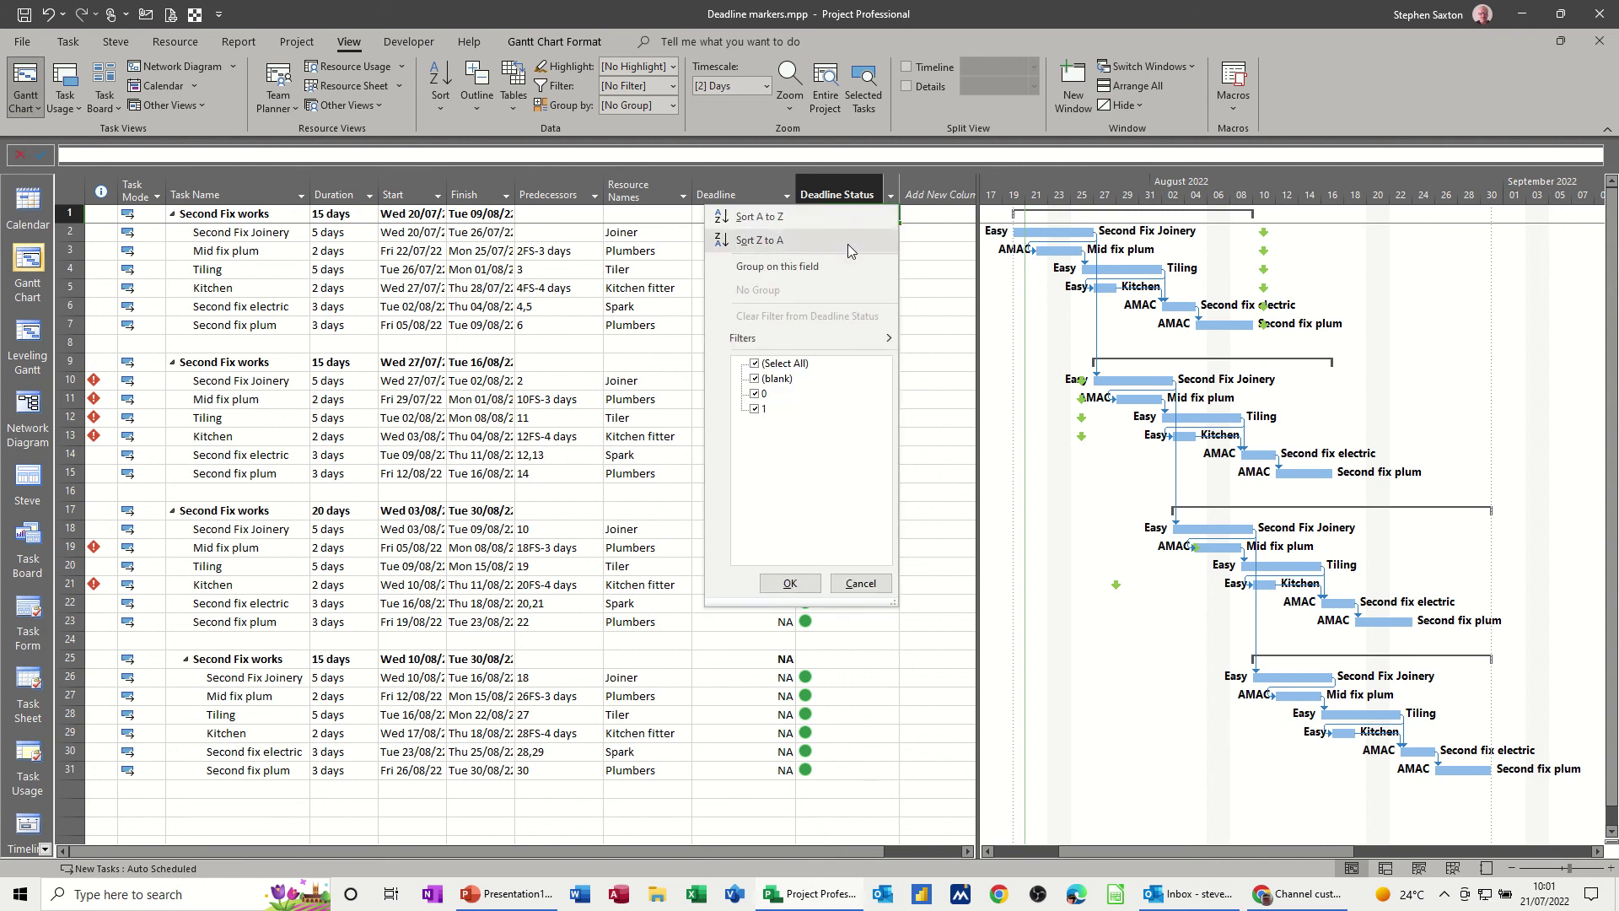
click(755, 379)
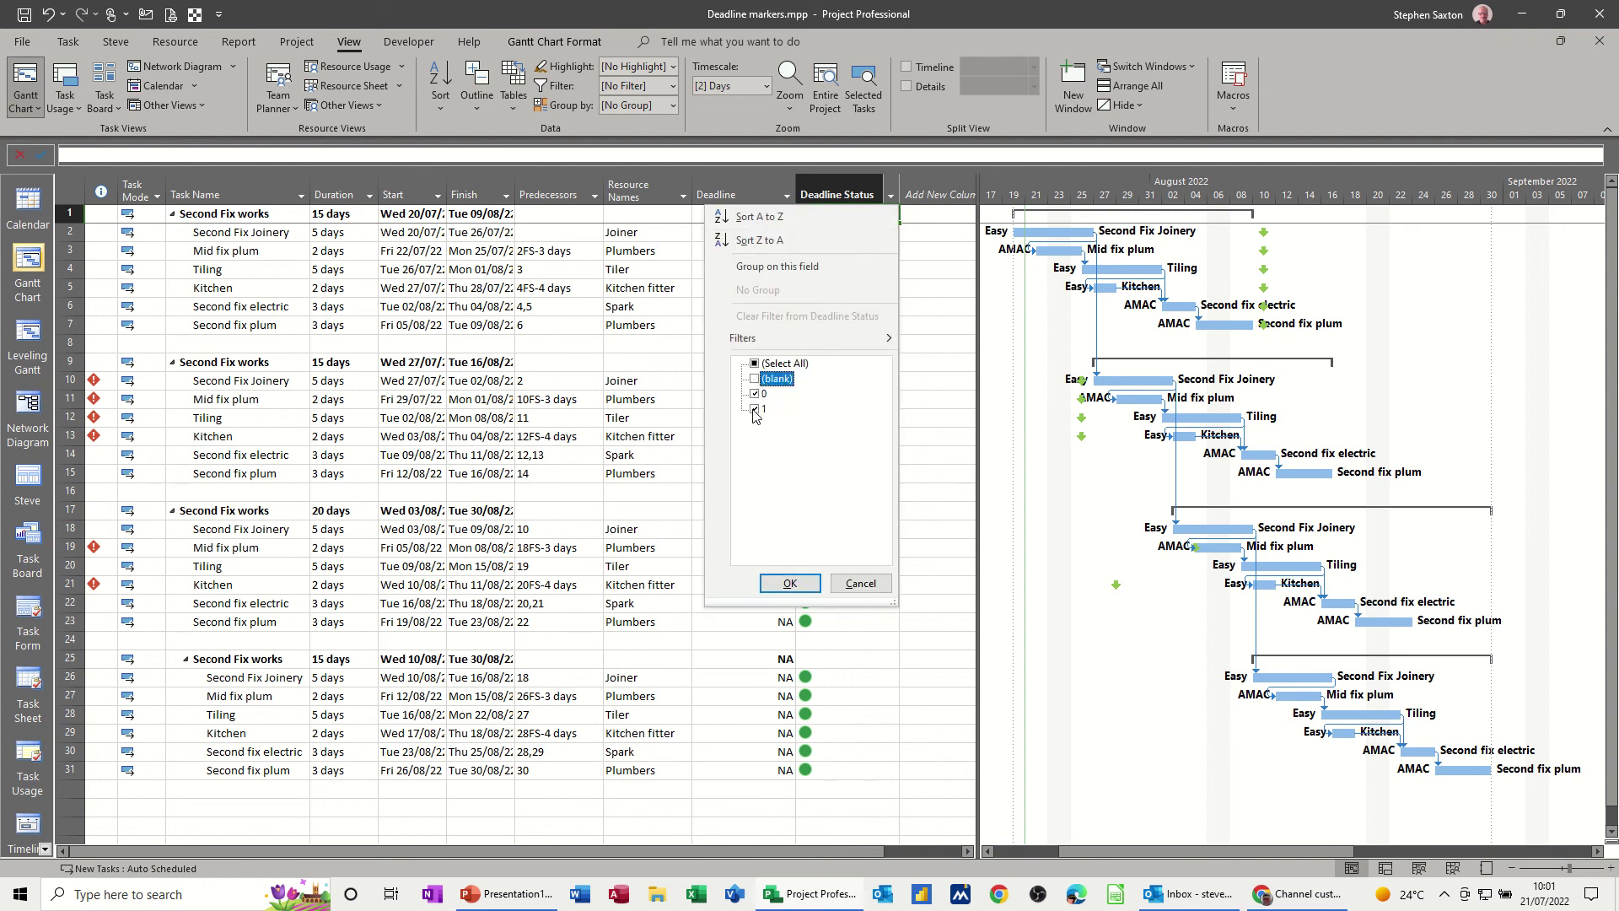
click(754, 395)
click(777, 584)
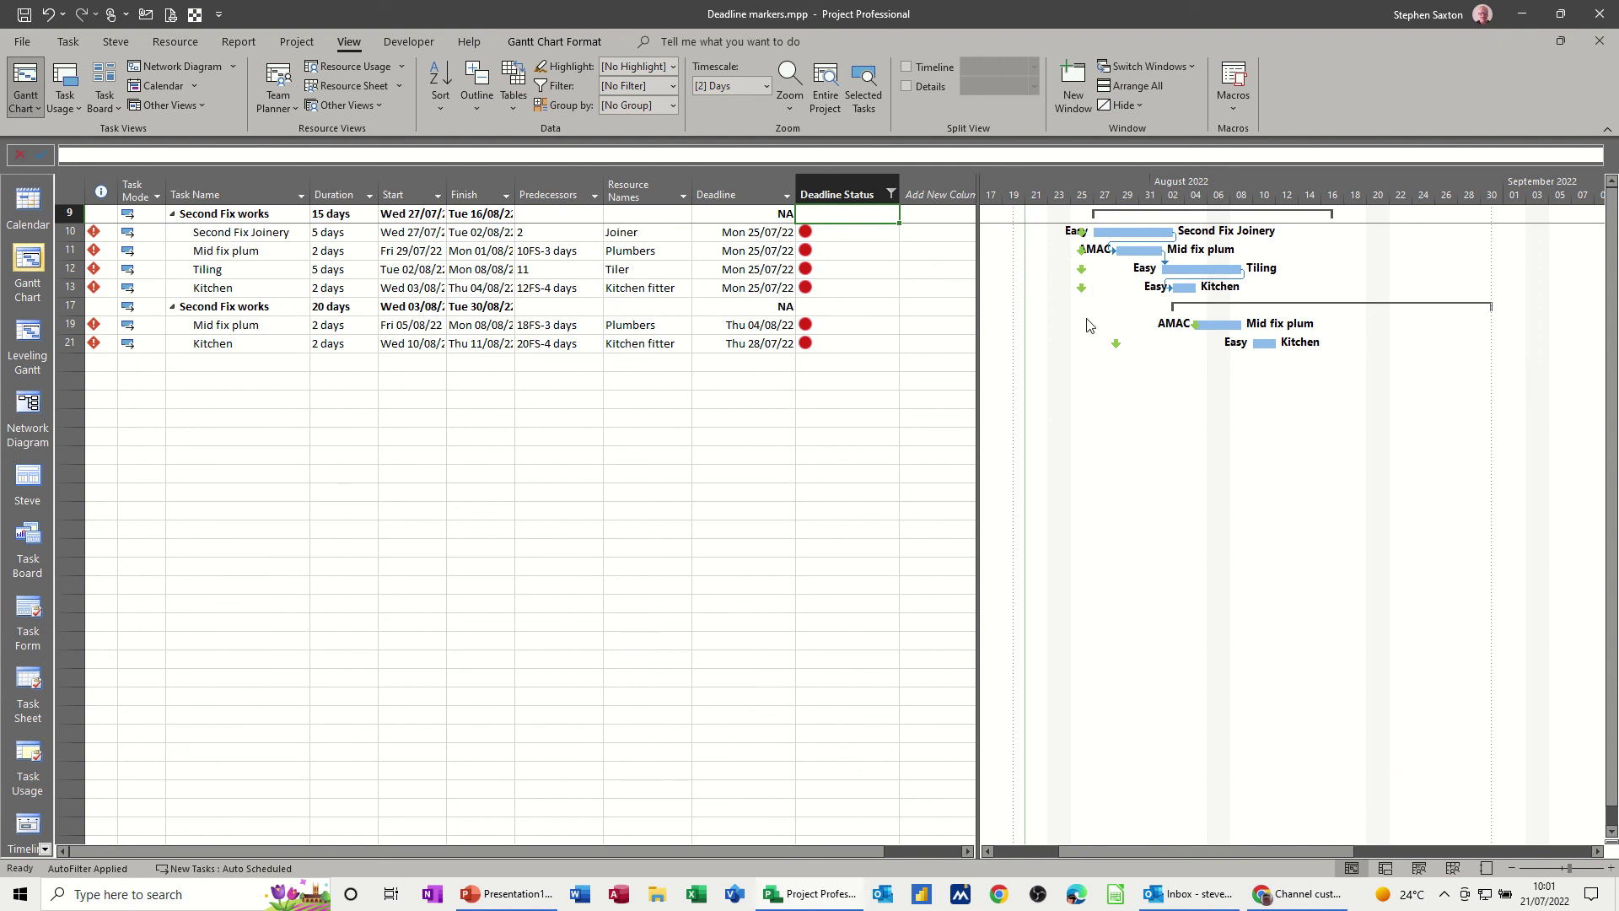
click(891, 195)
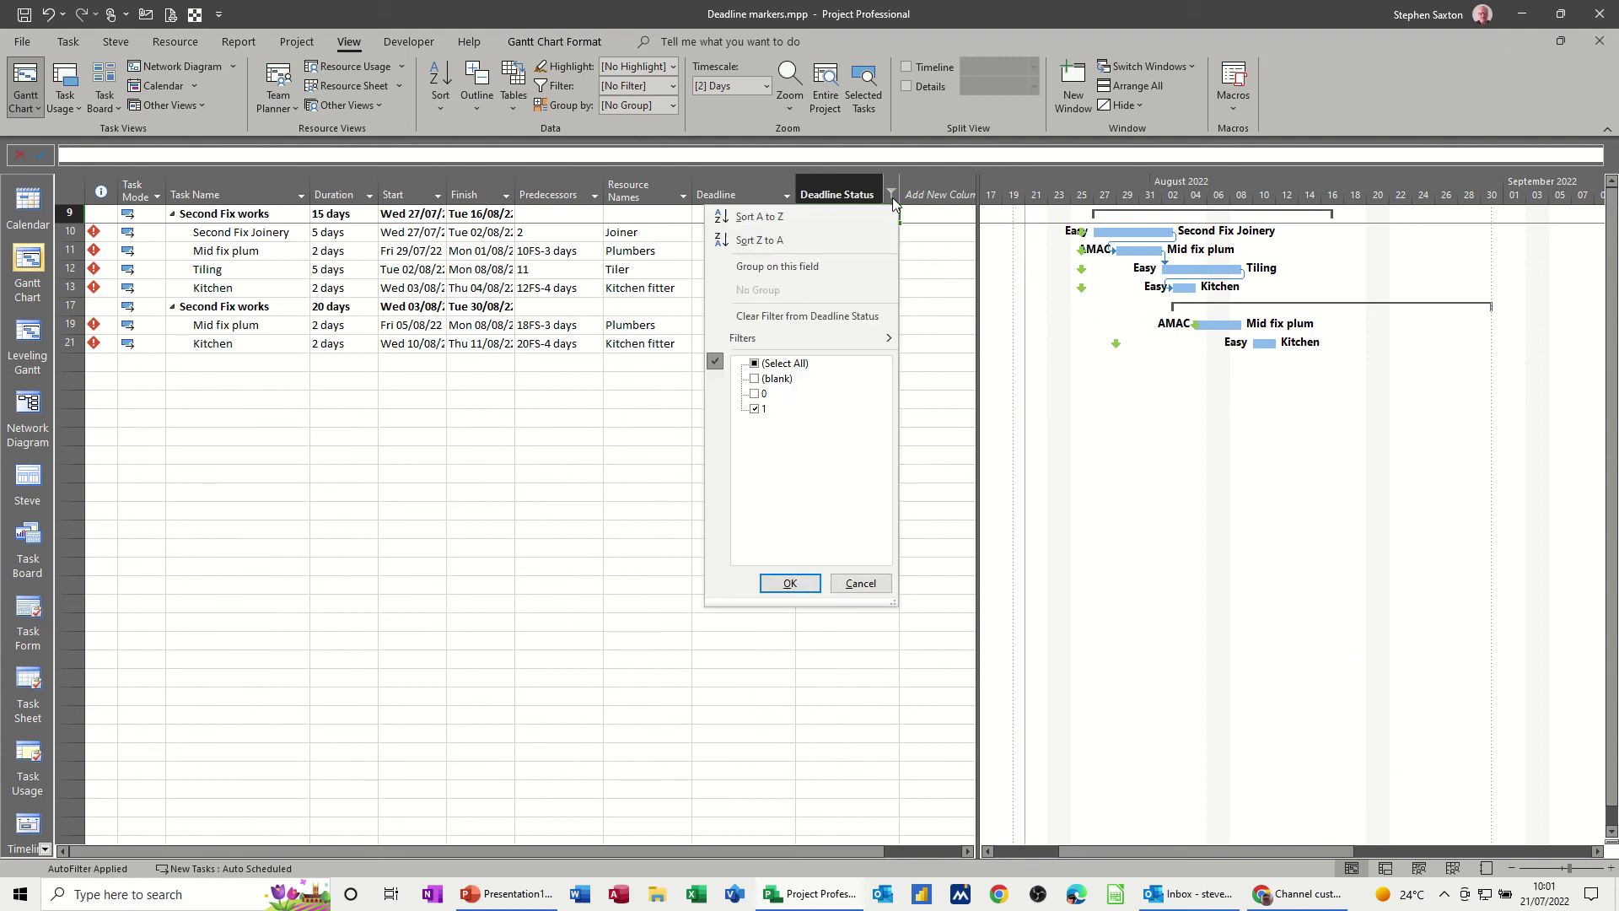
click(755, 365)
Clear the Deadline Status filter and review all 31 tasks with their red and green indicators
click(784, 583)
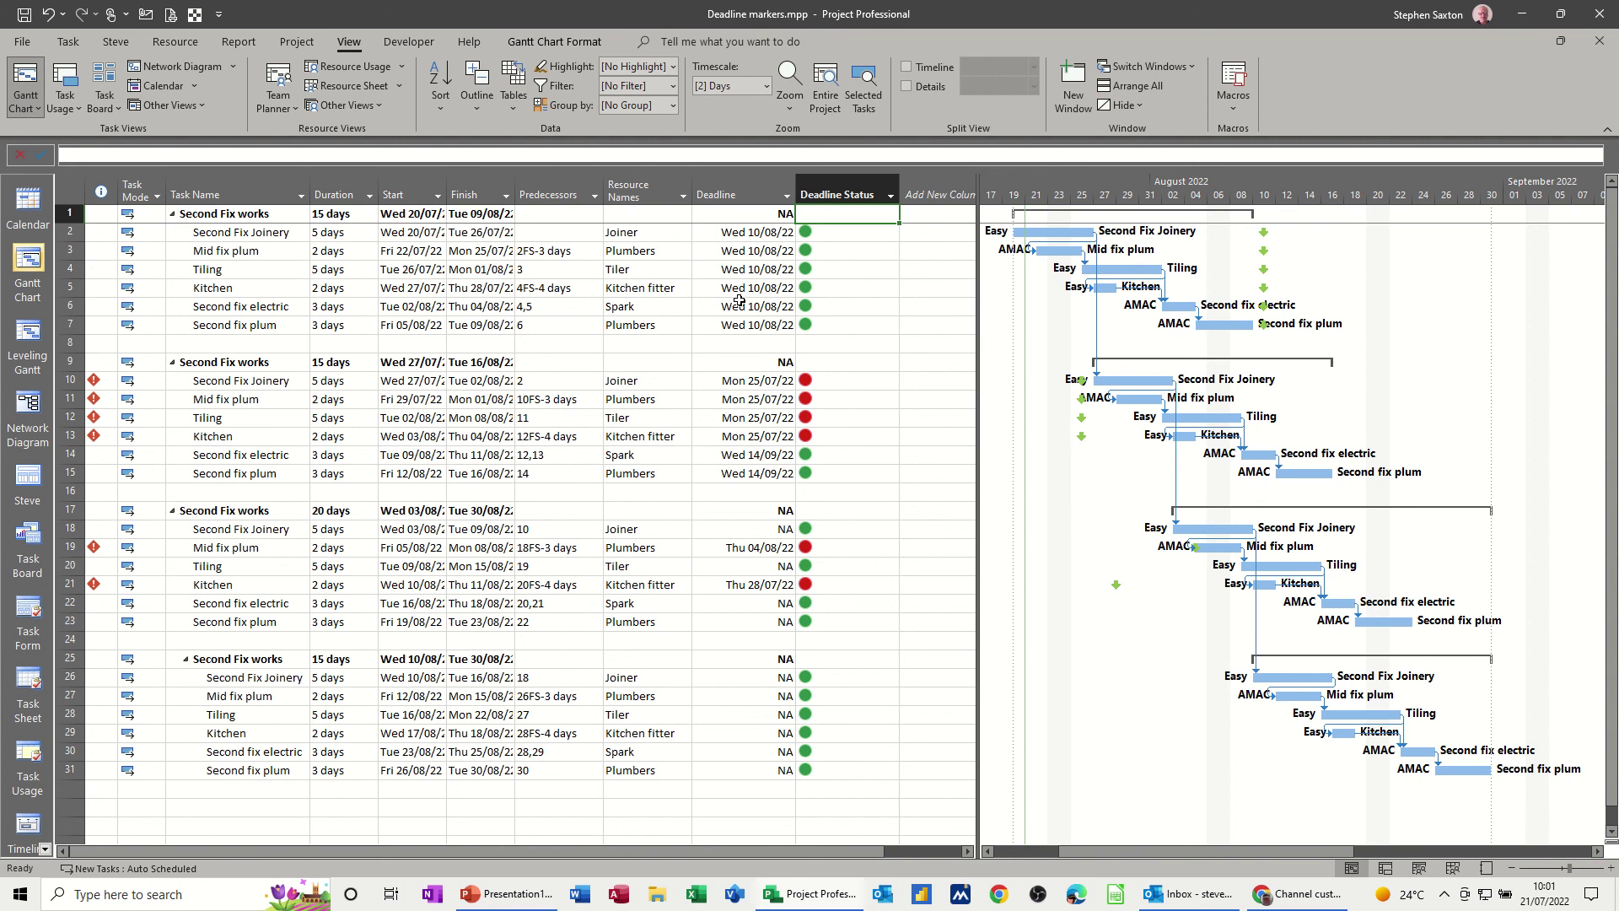
scroll(675, 324, down, 12)
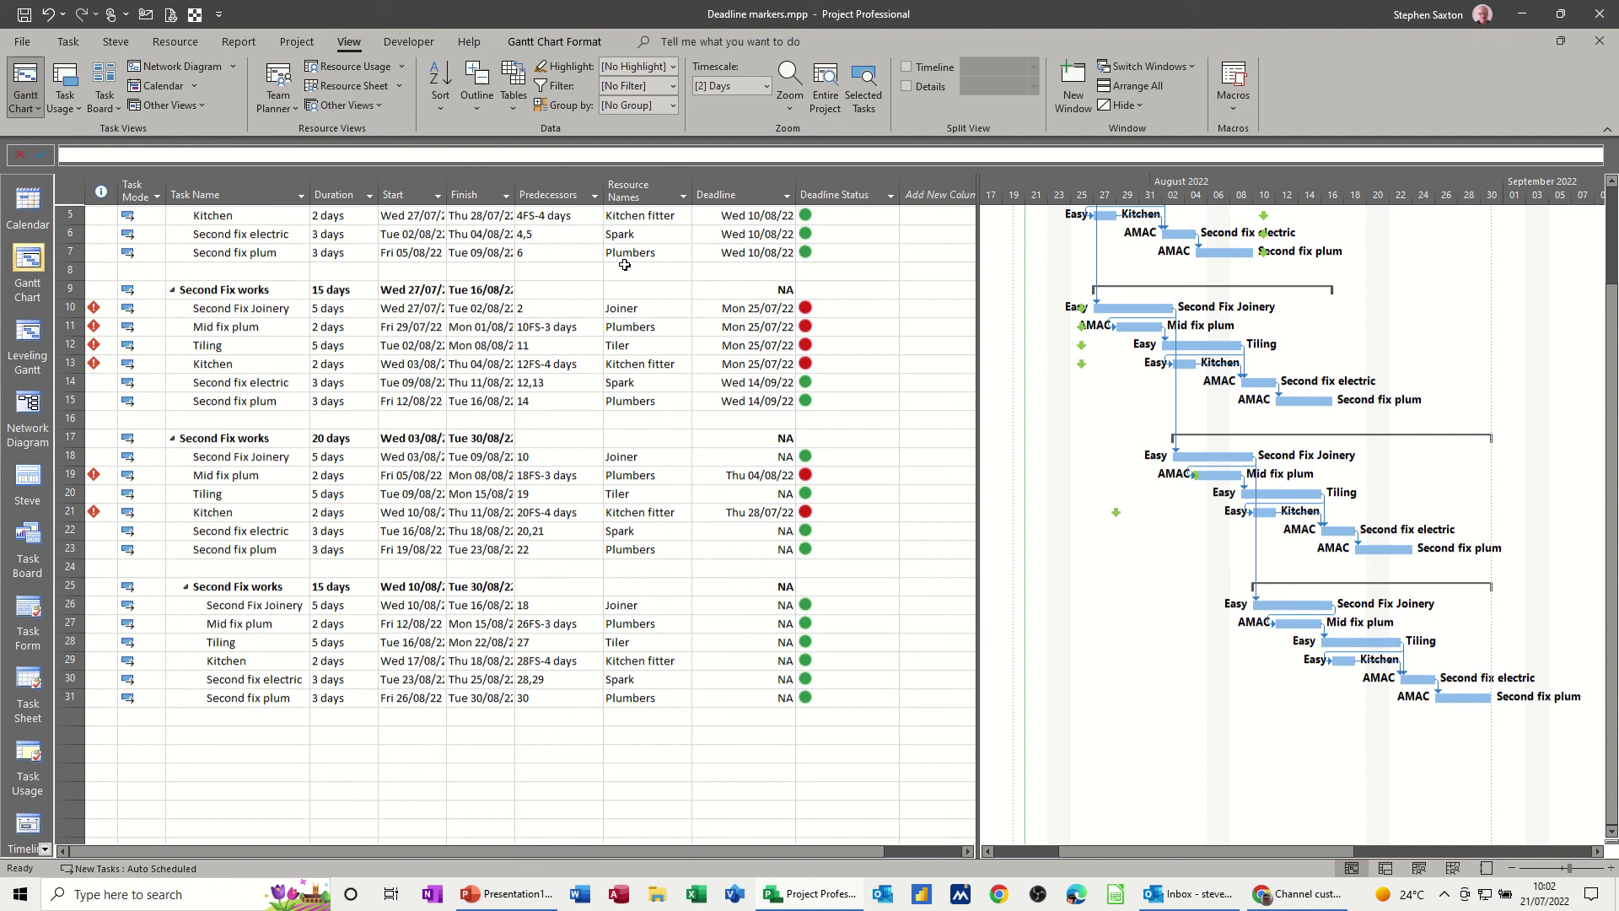
scroll(586, 383, up, 11)
scroll(581, 400, up, 1)
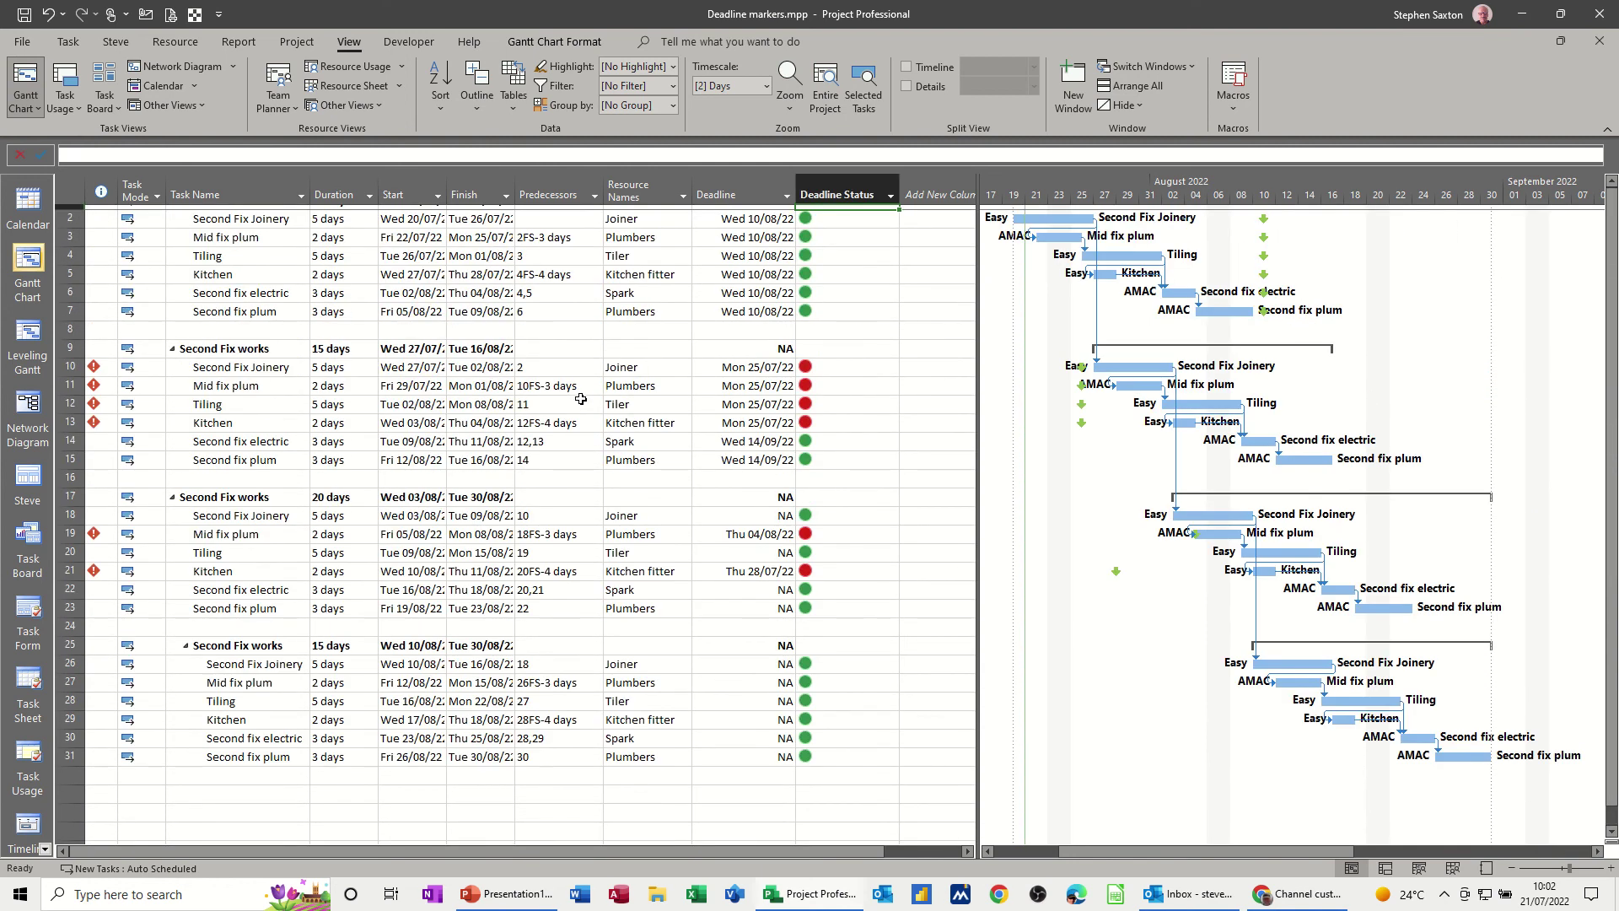